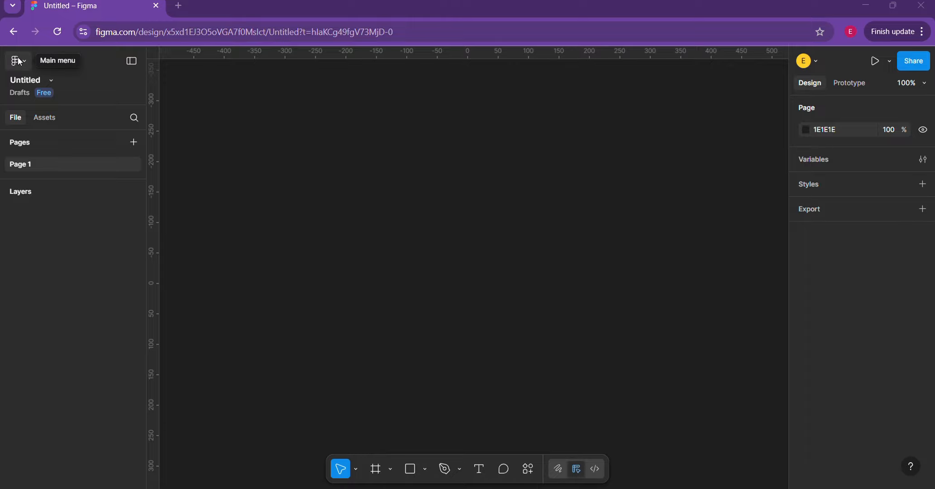
Rename the file as "Figma 101 class with" followed by the instructor's full name
left_click(32, 79)
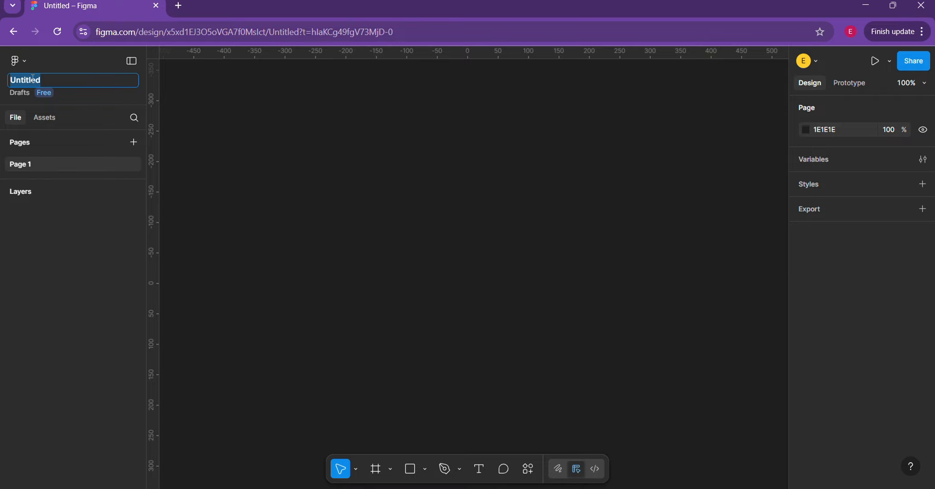
key("BackSpace")
type("Figma 101 class")
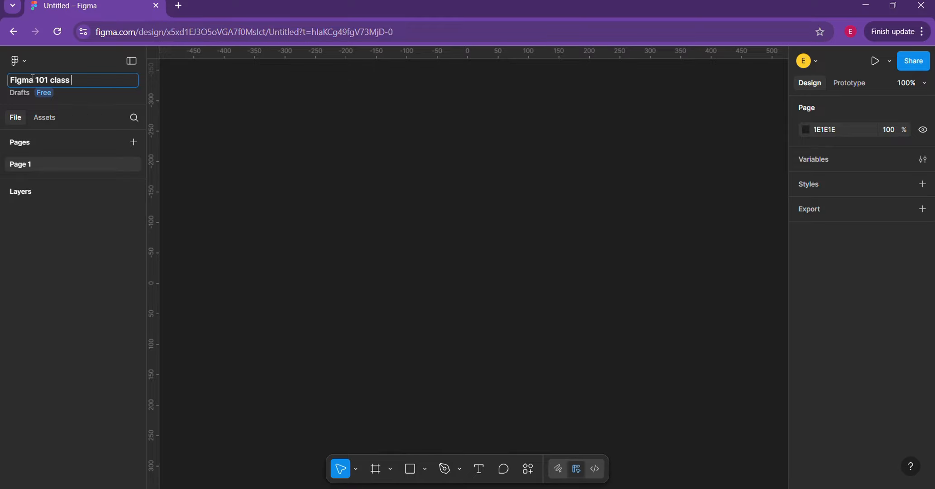
type("with Elizabeth Kafaru")
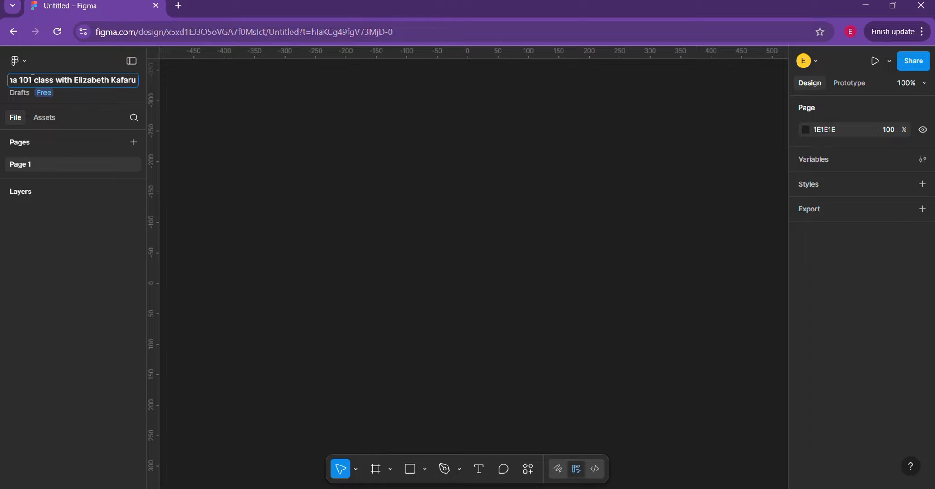
left_click(210, 128)
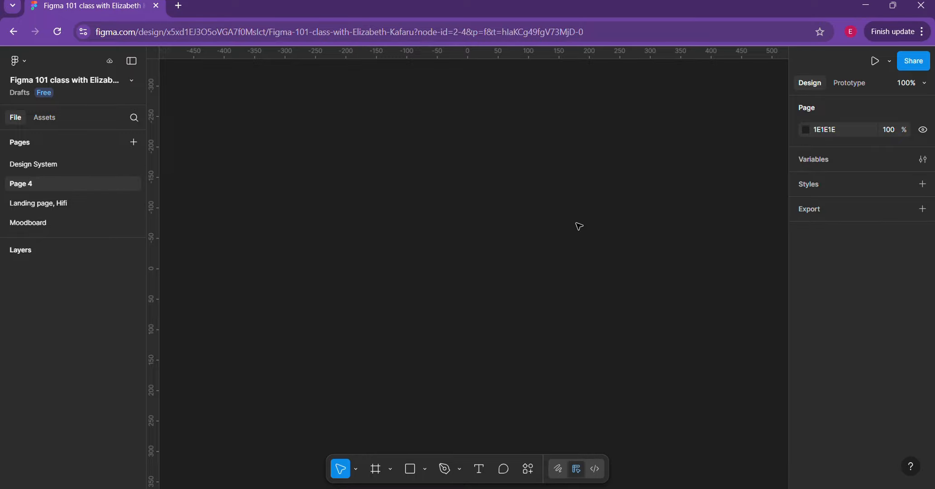
Review the file's sharing and access options, leaving them as they are
left_click(917, 66)
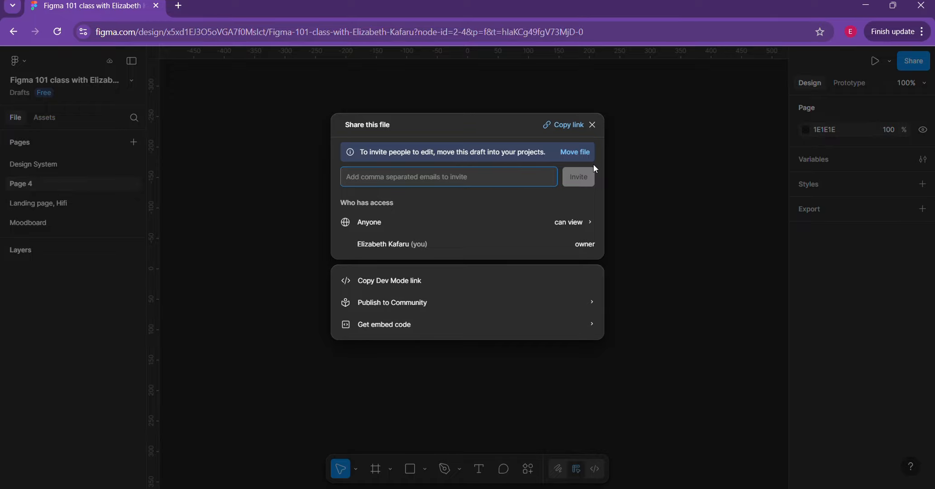
left_click(593, 125)
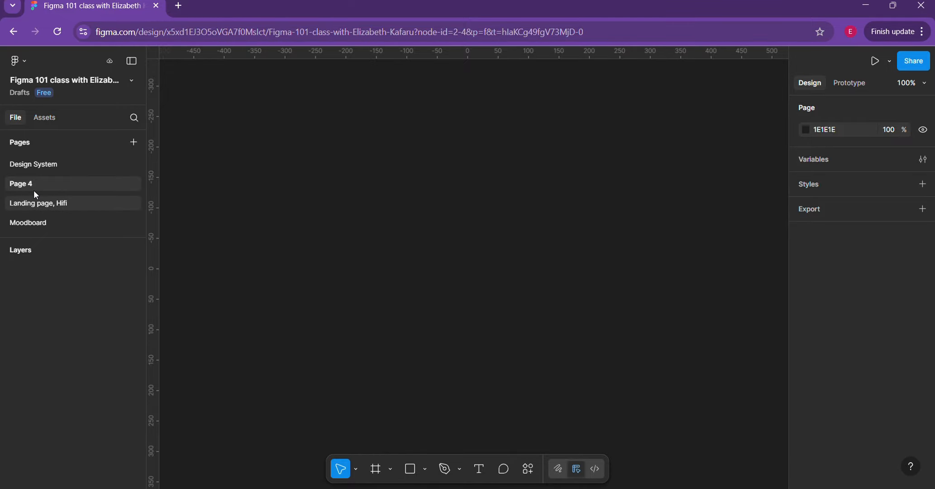
Delete Page 4 from the file
right_click(15, 187)
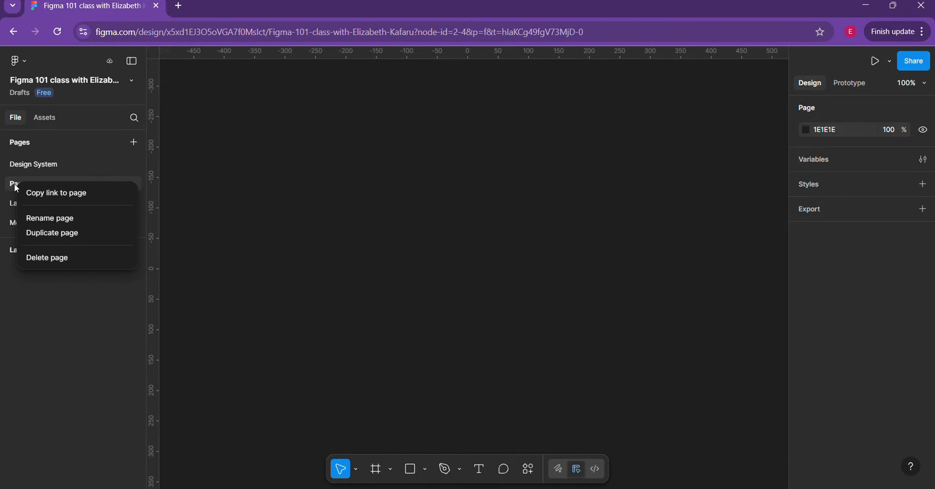
left_click(19, 184)
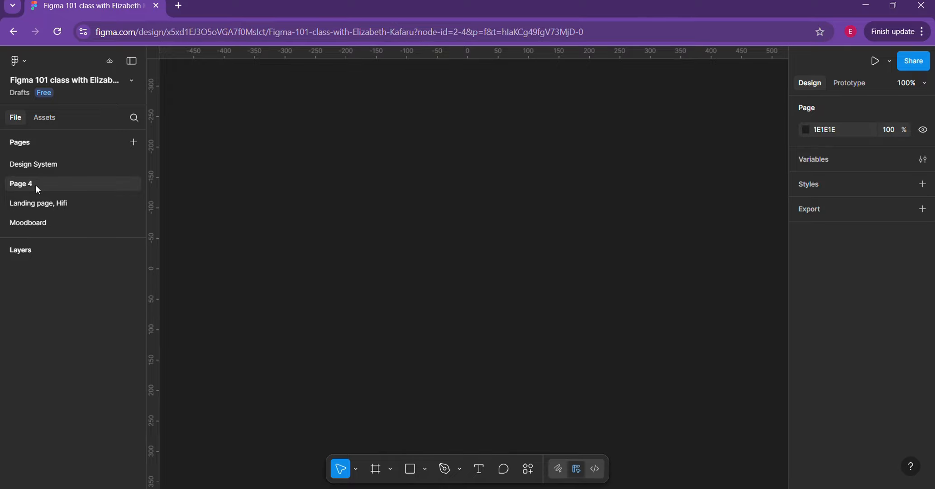
right_click(39, 185)
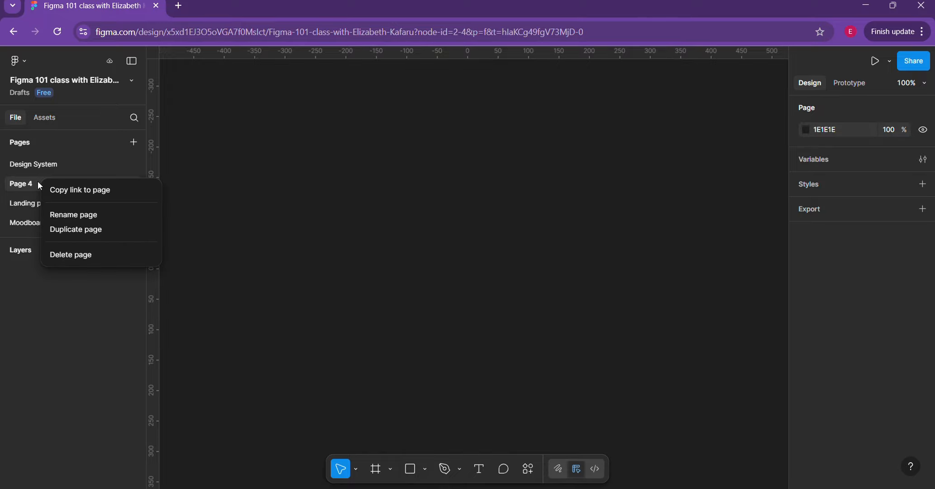
left_click(85, 254)
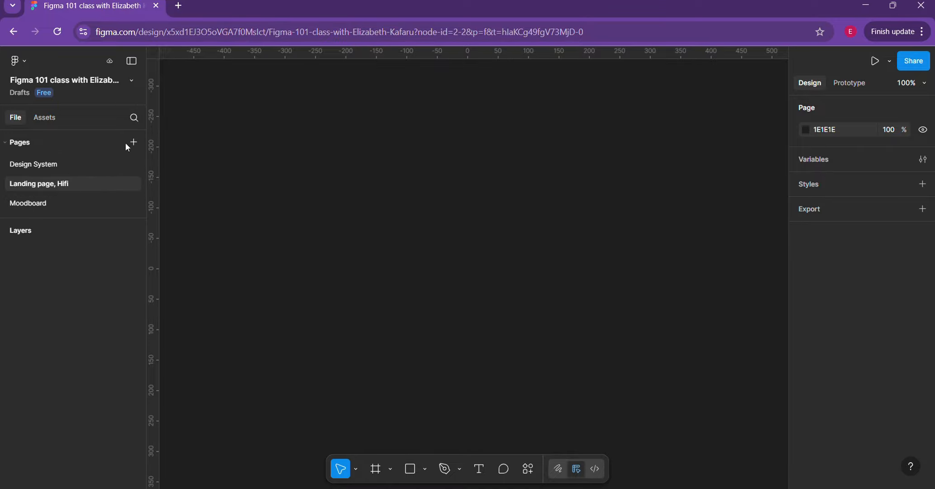
Browse the App bars in the Material 3 Design Kit library and view the App bar component's details
left_click(42, 117)
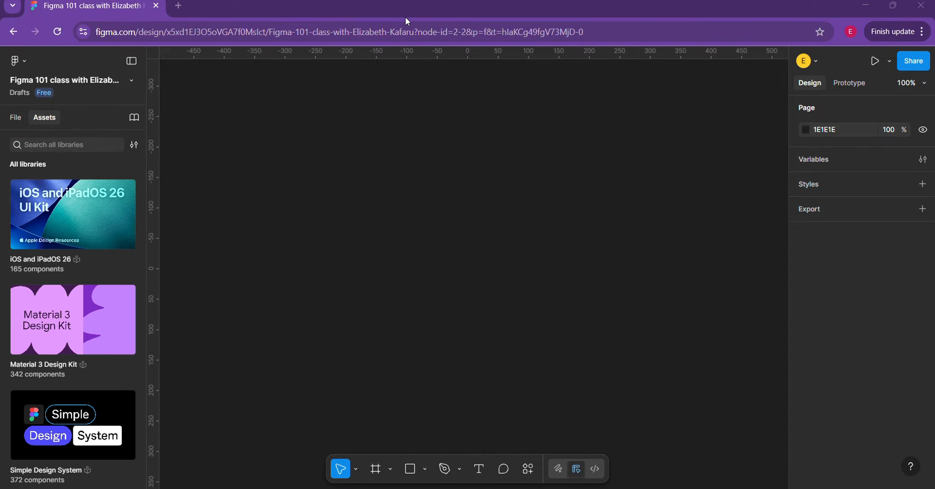
mouse_move(74, 262)
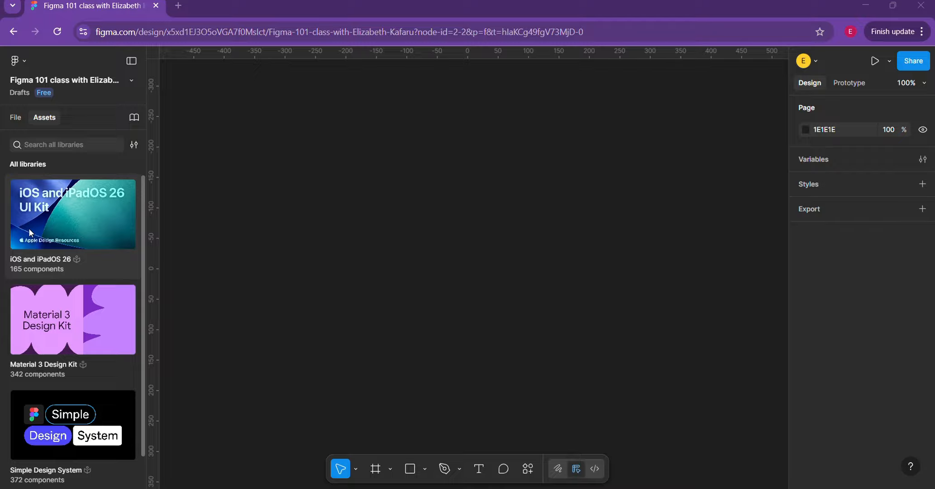
left_click(34, 330)
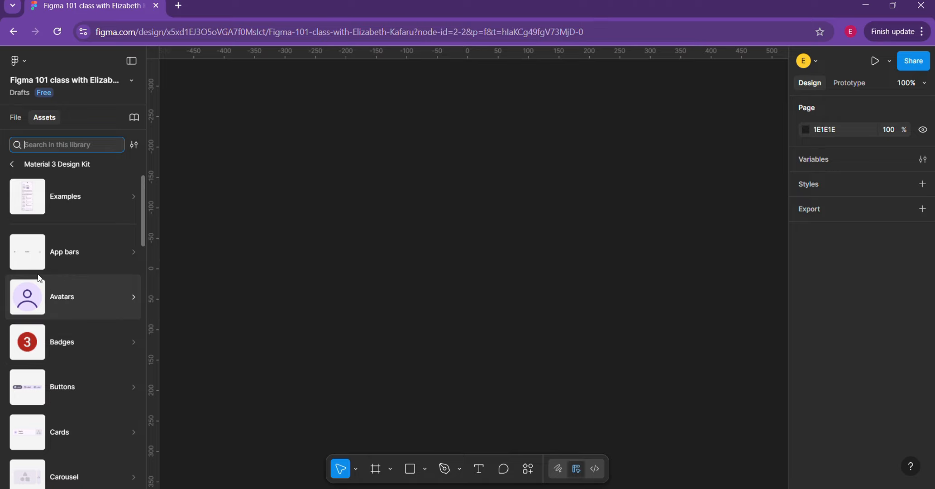
left_click(26, 255)
left_click(27, 258)
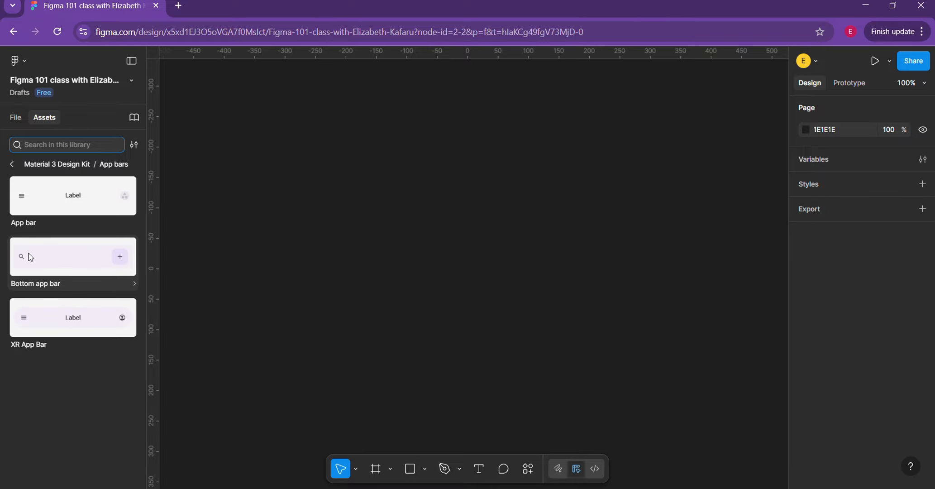
left_click(100, 205)
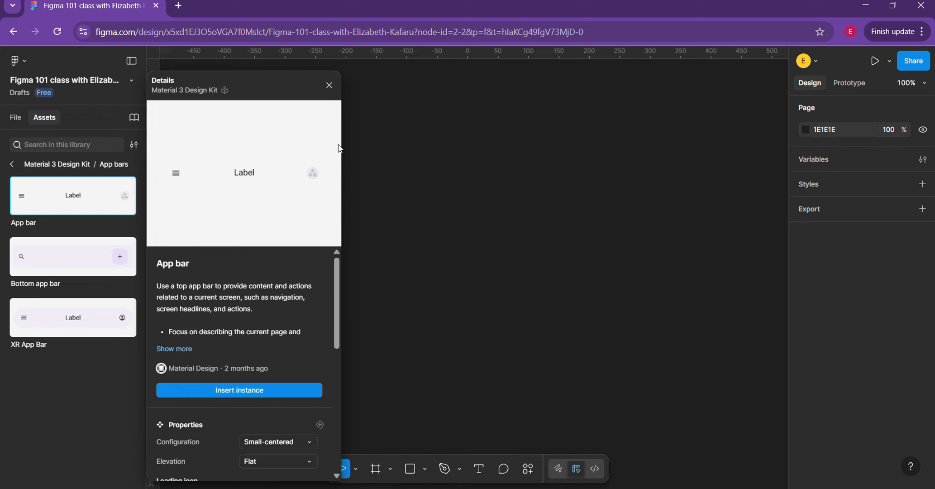
left_click(326, 86)
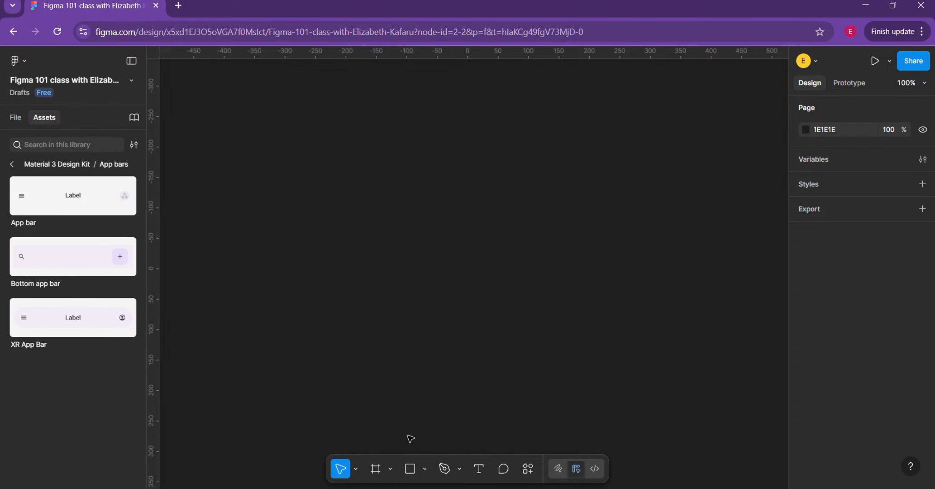
Examine the preset frame sizes and the variants offered with the Move tool
left_click(378, 473)
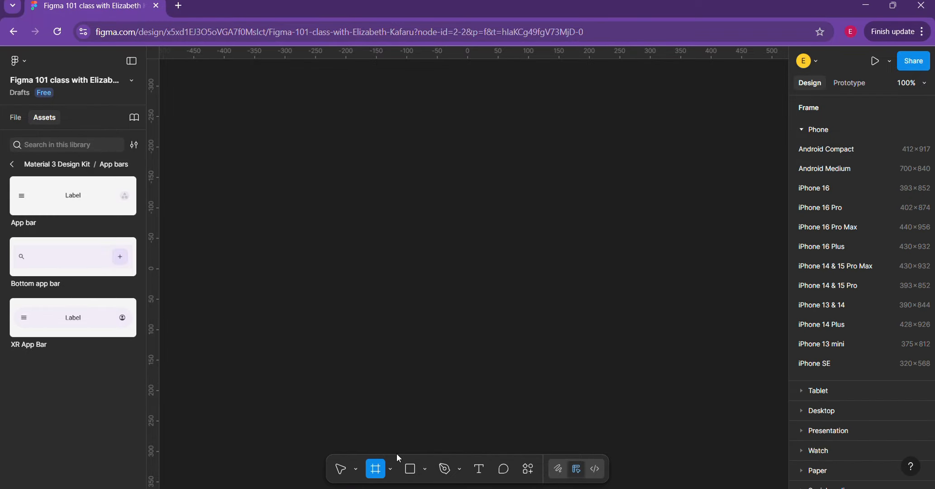
left_click(361, 389)
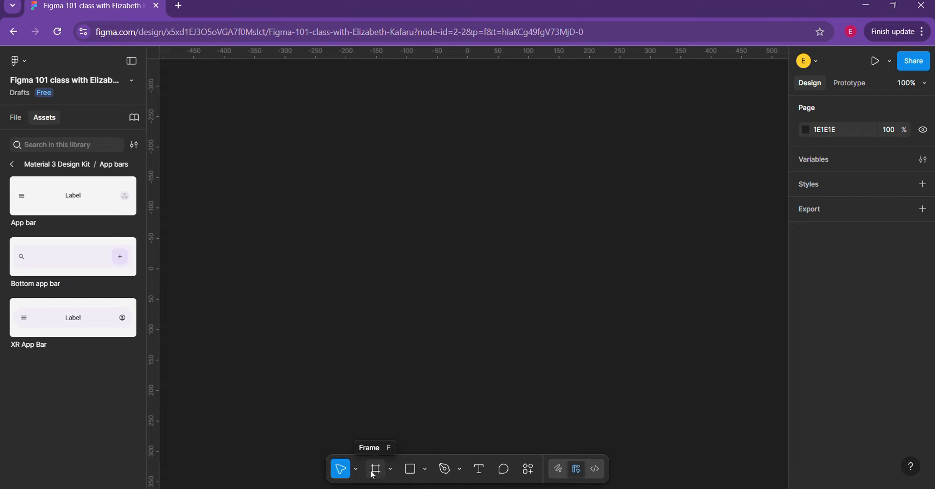
left_click(357, 470)
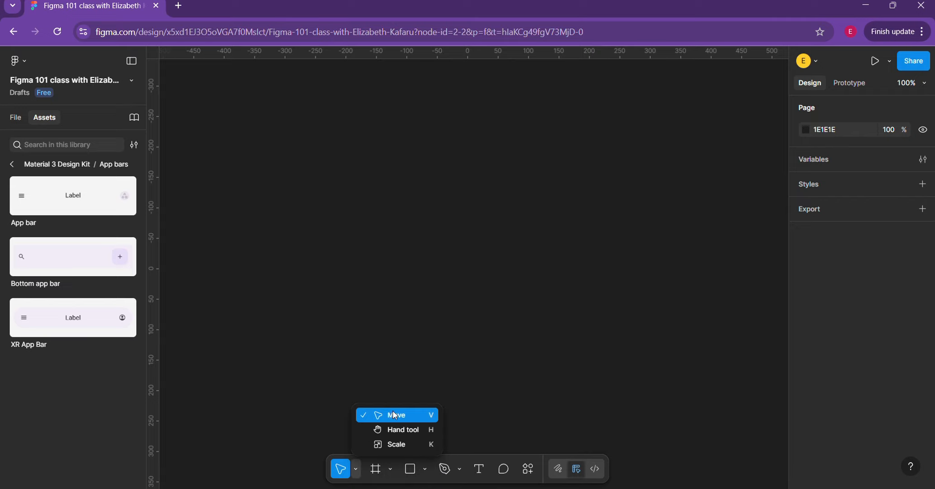
left_click(359, 470)
left_click(360, 471)
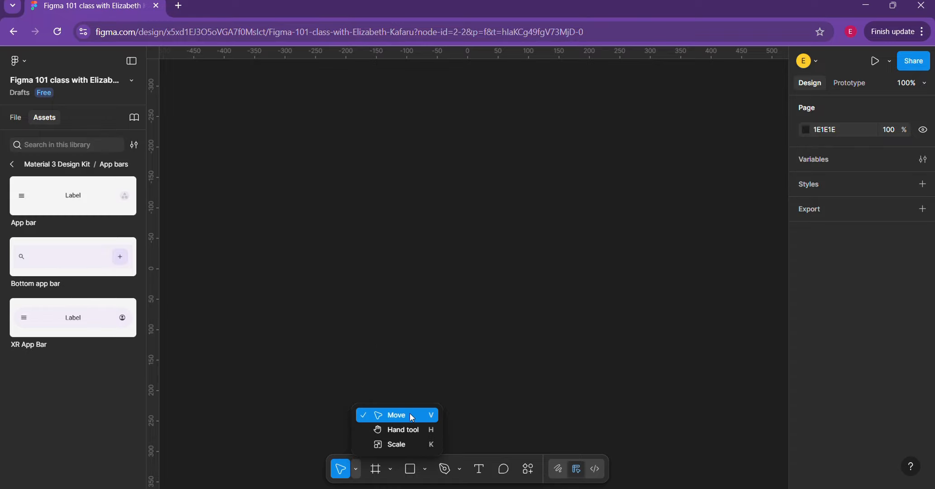
Switch to the Hand tool and try zooming the empty canvas out and back in
left_click(390, 430)
scroll(390, 274, "down", 5)
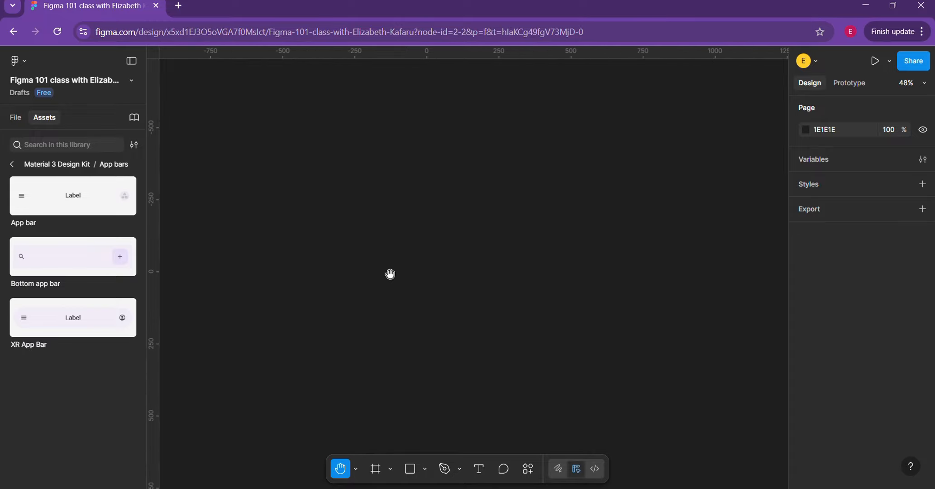
scroll(390, 274, "down", 4)
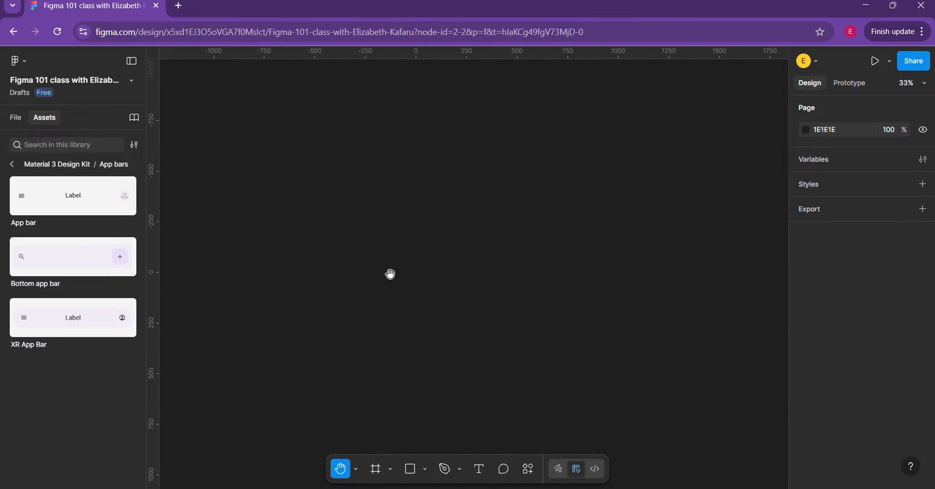
scroll(390, 274, "up", 8)
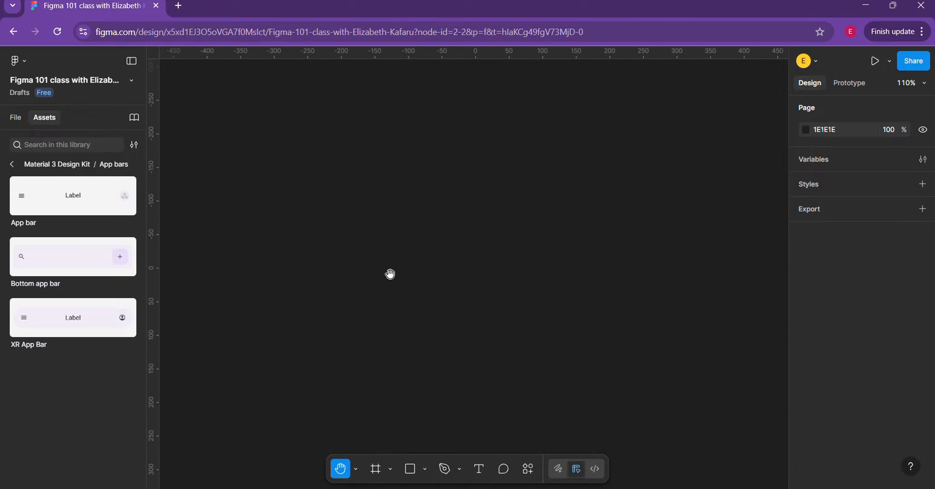
scroll(391, 274, "down", 1)
left_click(280, 268)
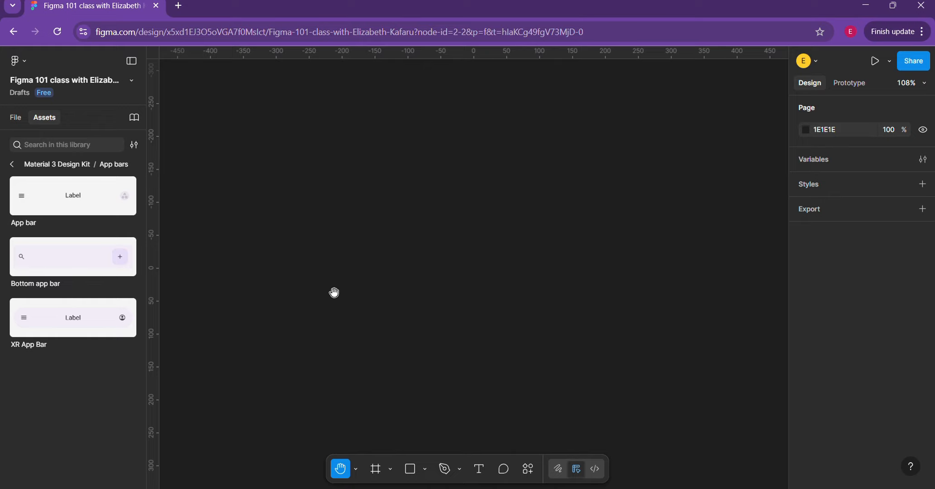
Try the Scale and Hand tools and return to the Move tool
left_click(356, 469)
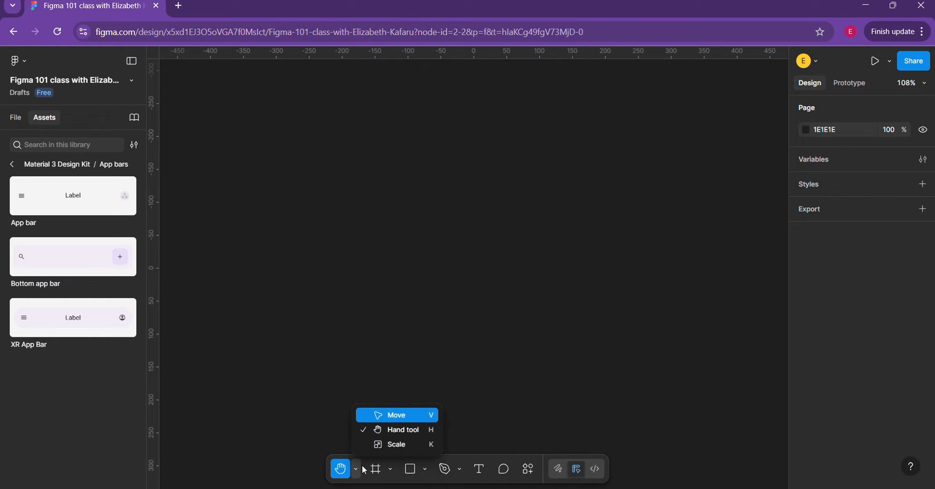
left_click(391, 444)
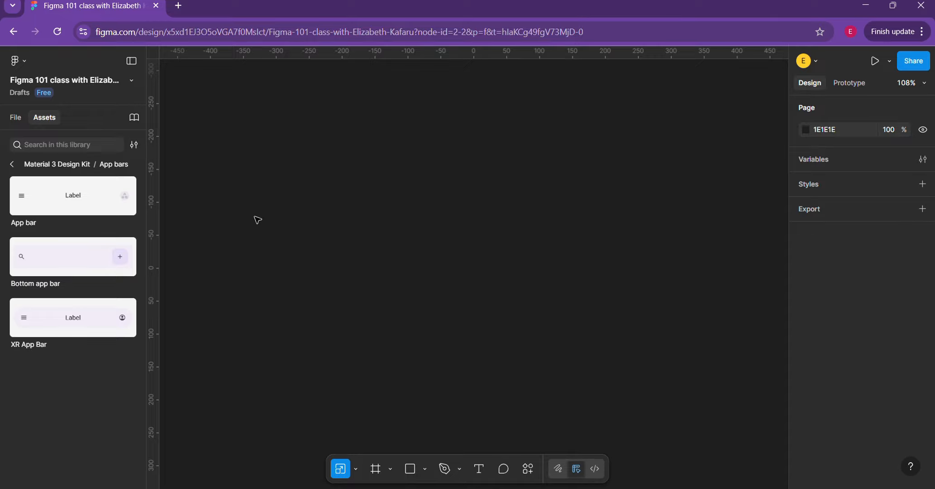
key("h")
left_click(357, 470)
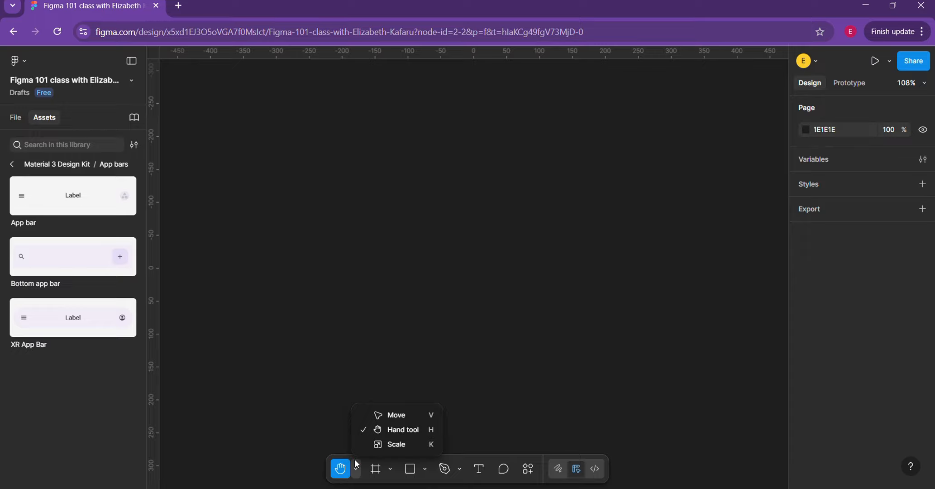
left_click(379, 415)
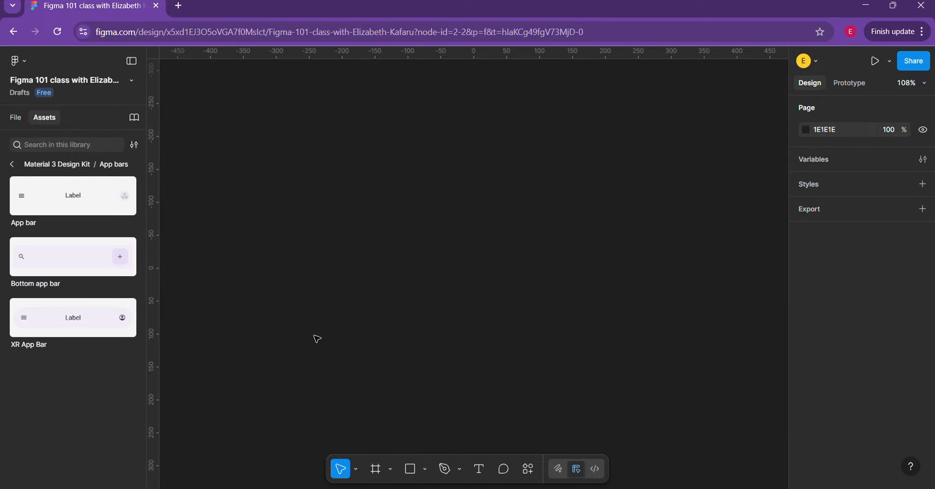
Examine the frame, shape and pen tool variants, the comments view, and the search for assets, plugins and widgets
left_click(390, 470)
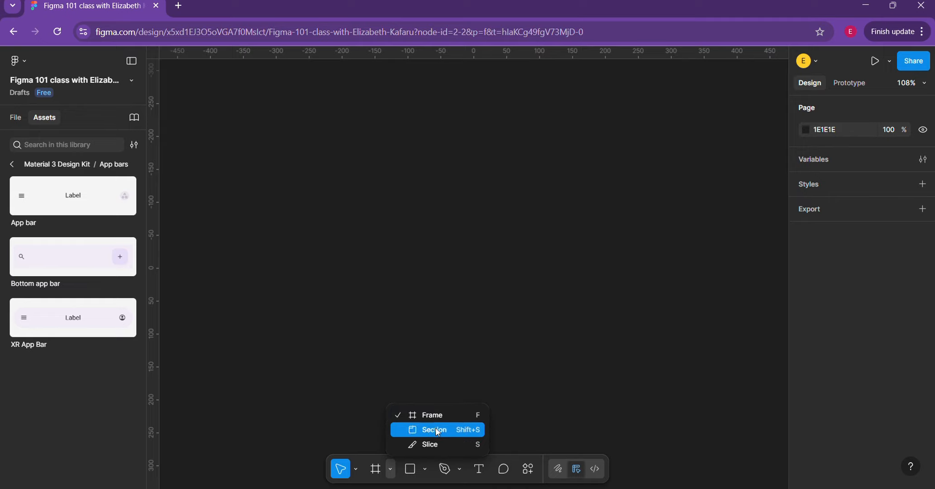
left_click(426, 478)
left_click(426, 473)
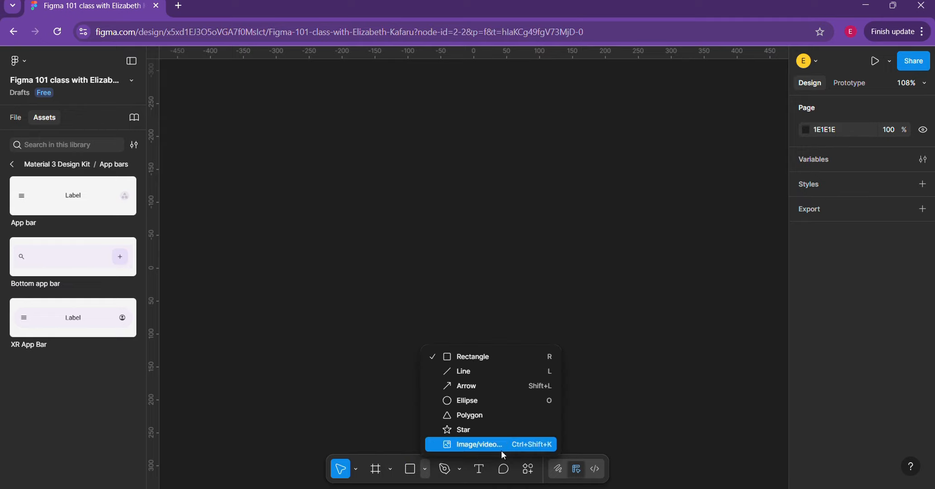
left_click(459, 473)
left_click(460, 473)
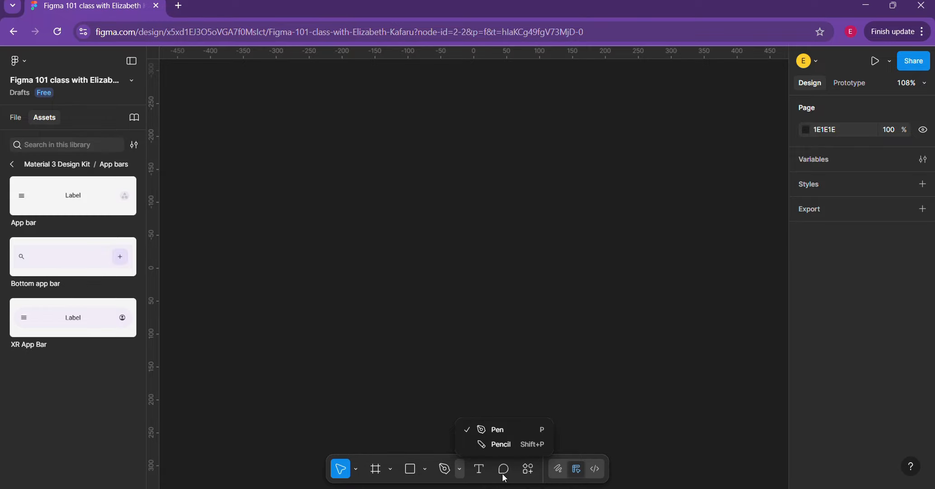
left_click(483, 478)
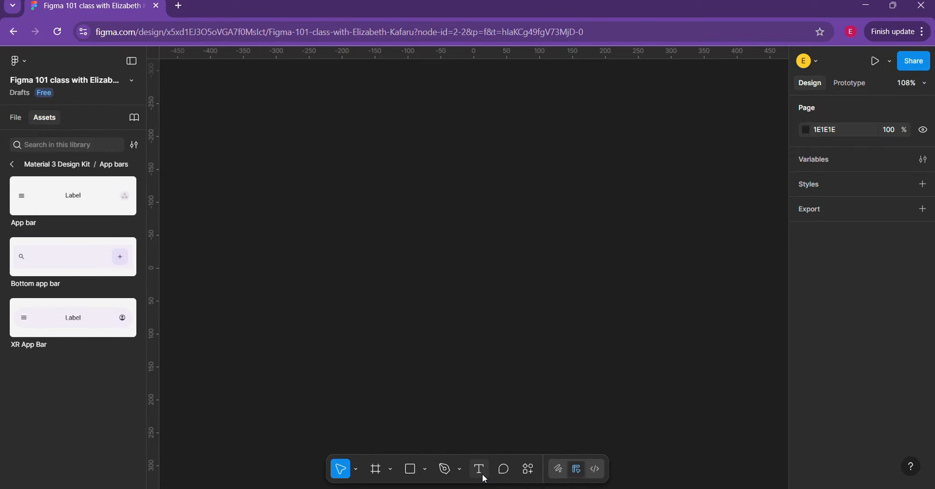
left_click(504, 471)
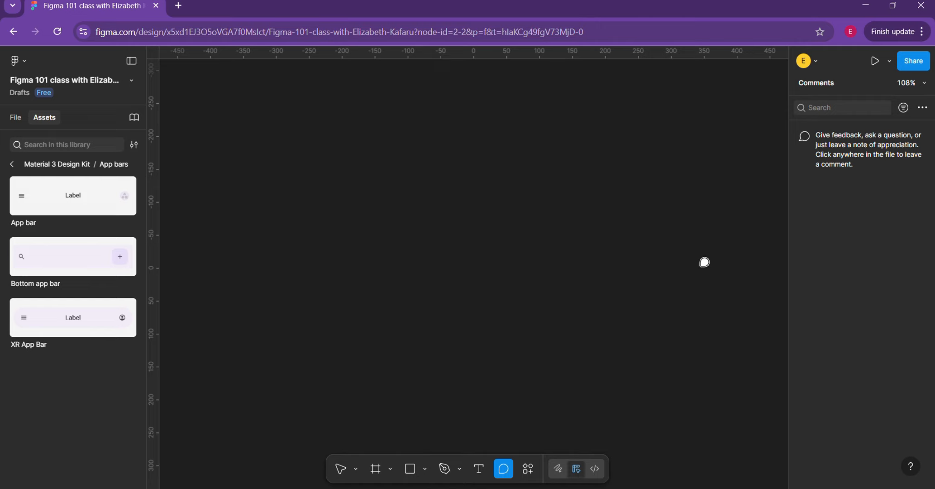
left_click(529, 470)
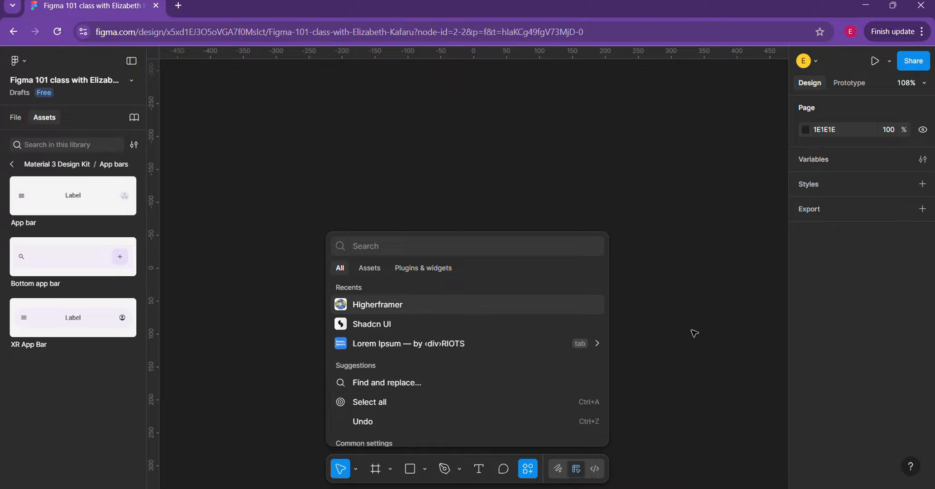
left_click(648, 411)
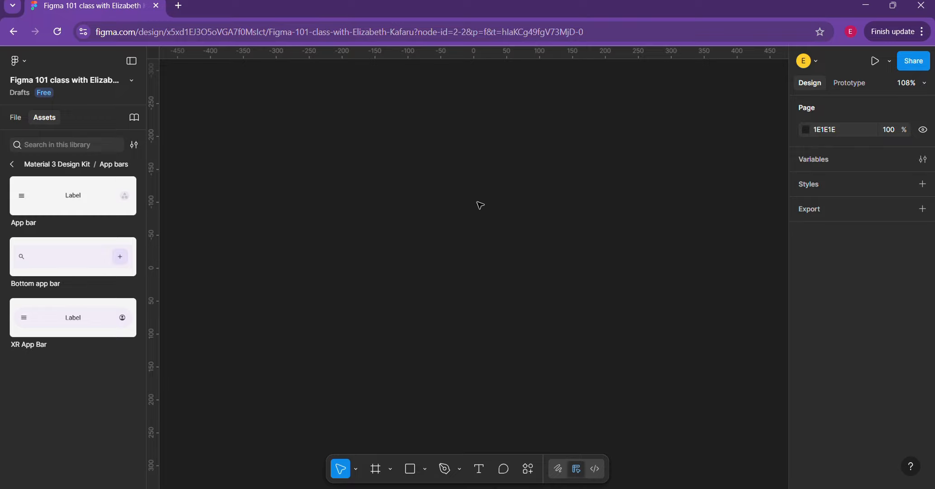
Activate the Frame tool and examine its phone, tablet and desktop preset sizes
left_click(375, 473)
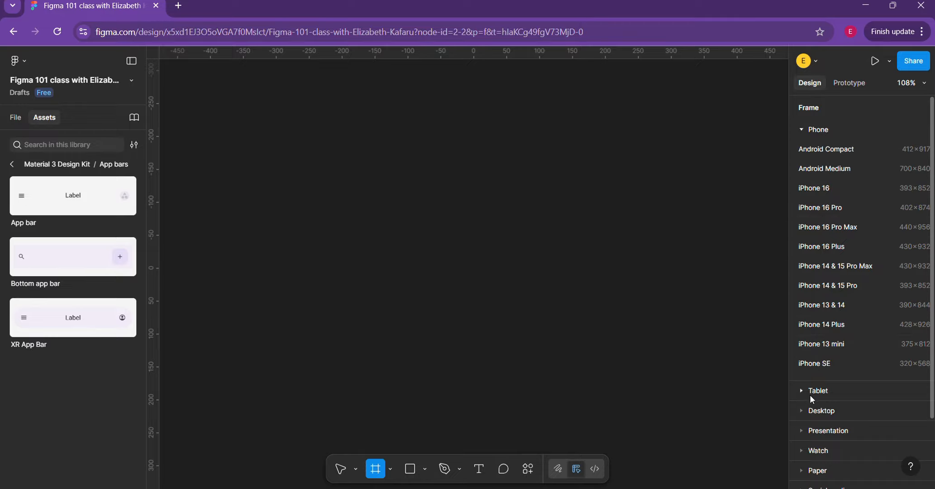
scroll(810, 395, "down", 1)
scroll(817, 411, "down", 3)
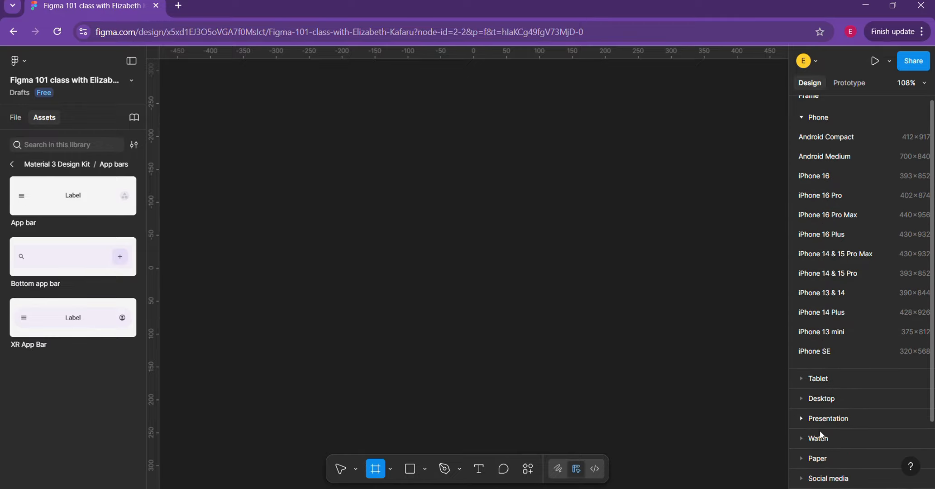
scroll(813, 399, "down", 2)
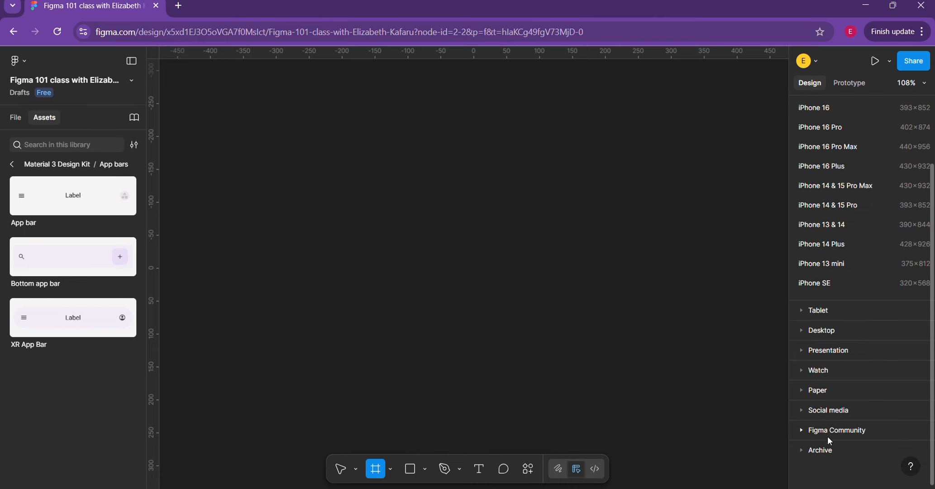
scroll(841, 344, "up", 5)
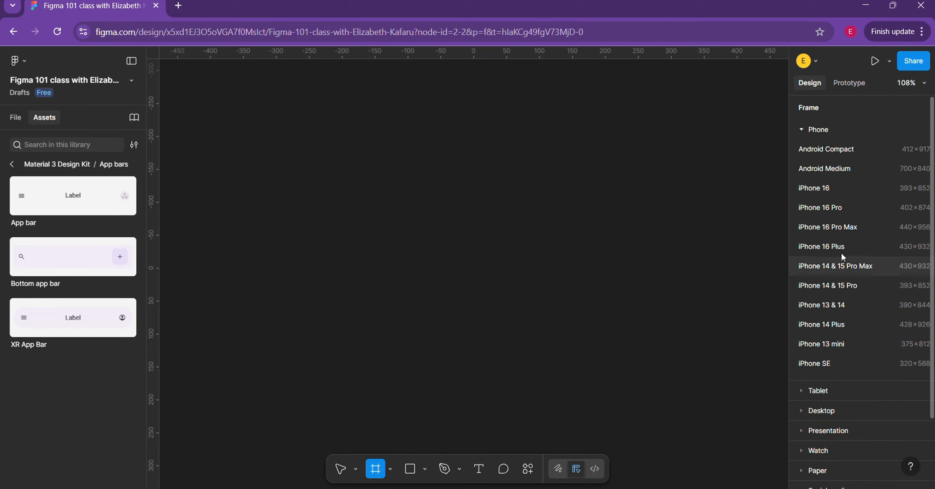
left_click(801, 391)
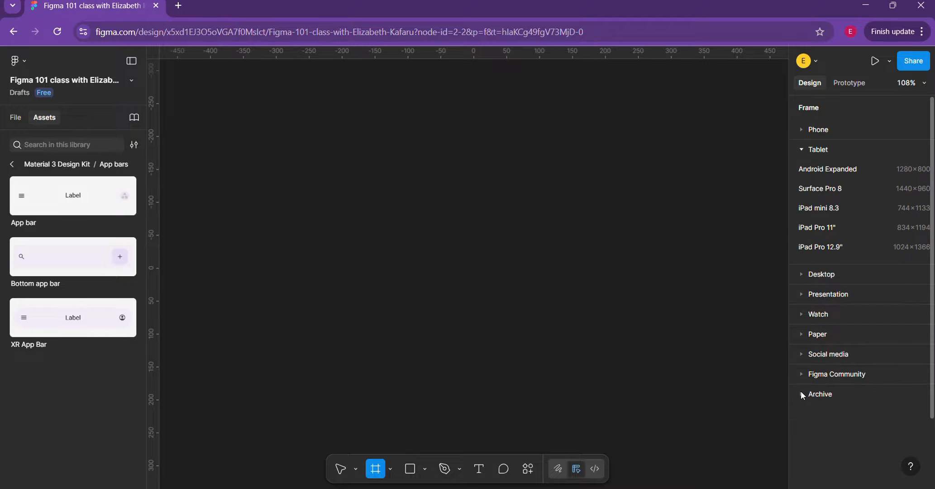
left_click(802, 153)
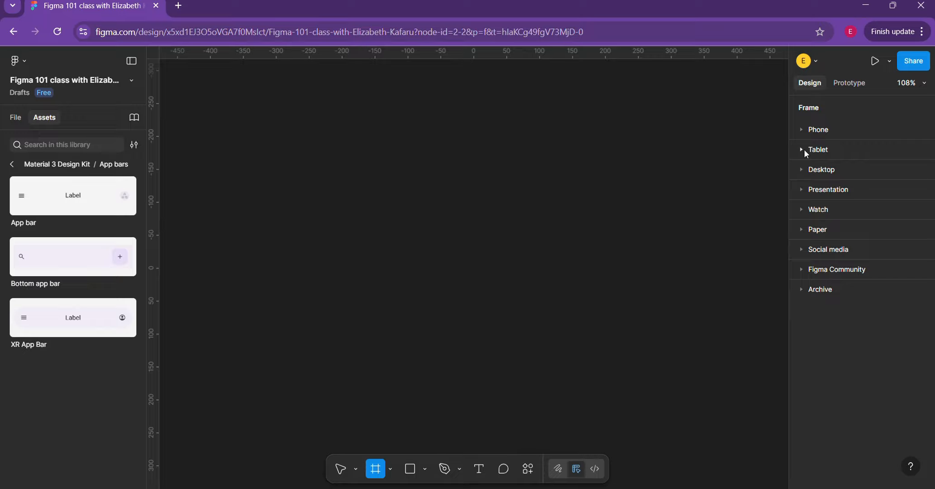
left_click(801, 169)
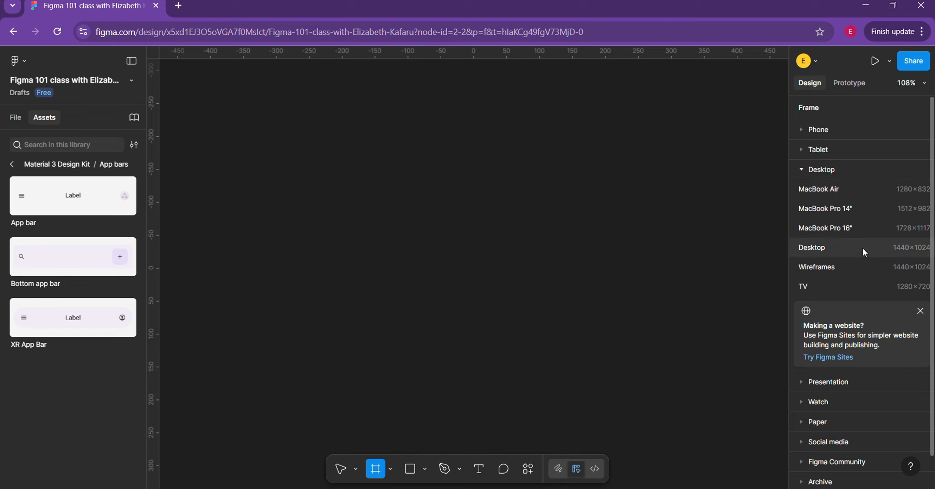
left_click(804, 168)
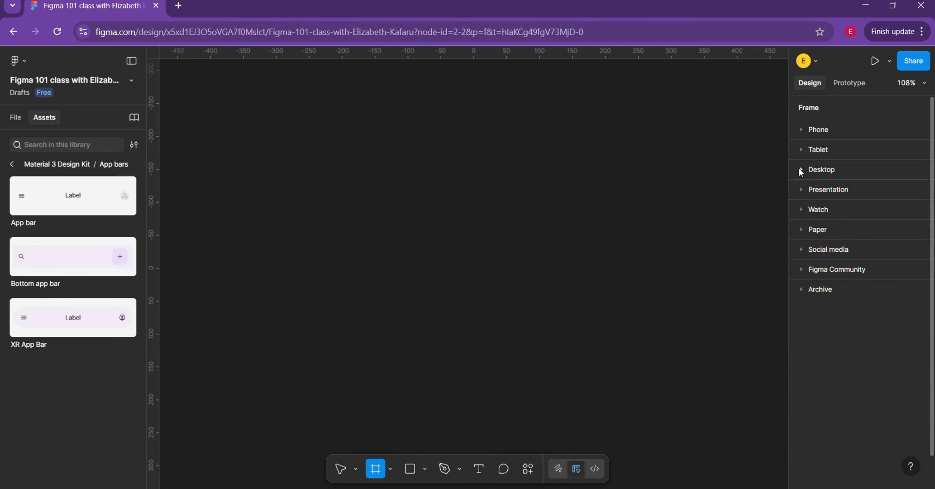
Examine the presentation, watch, paper and social media frame presets
left_click(803, 190)
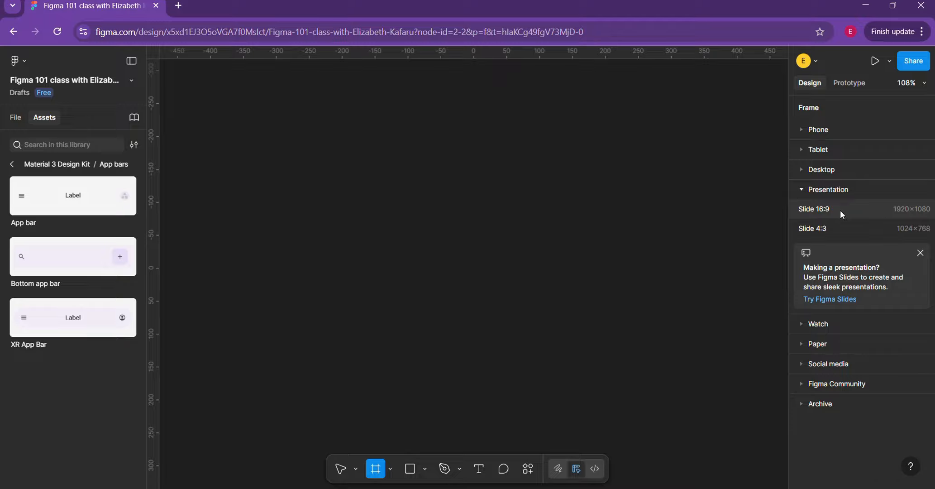
left_click(802, 190)
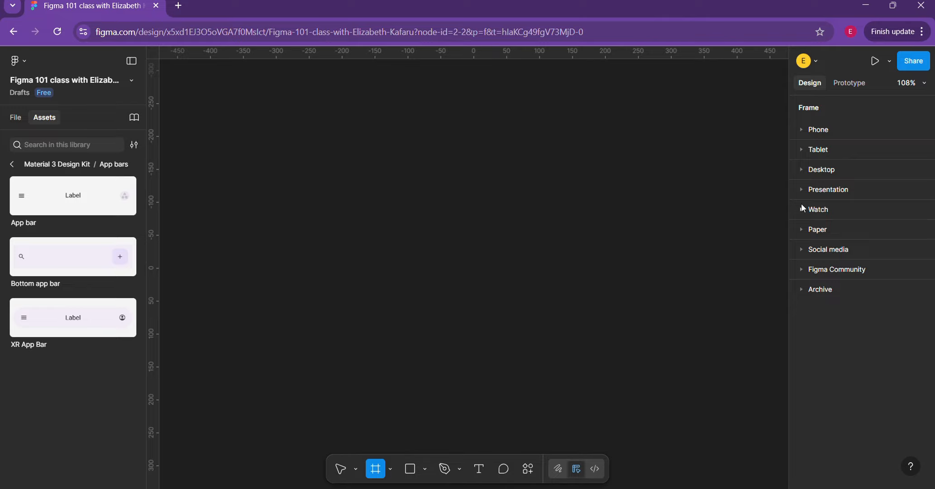
left_click(800, 208)
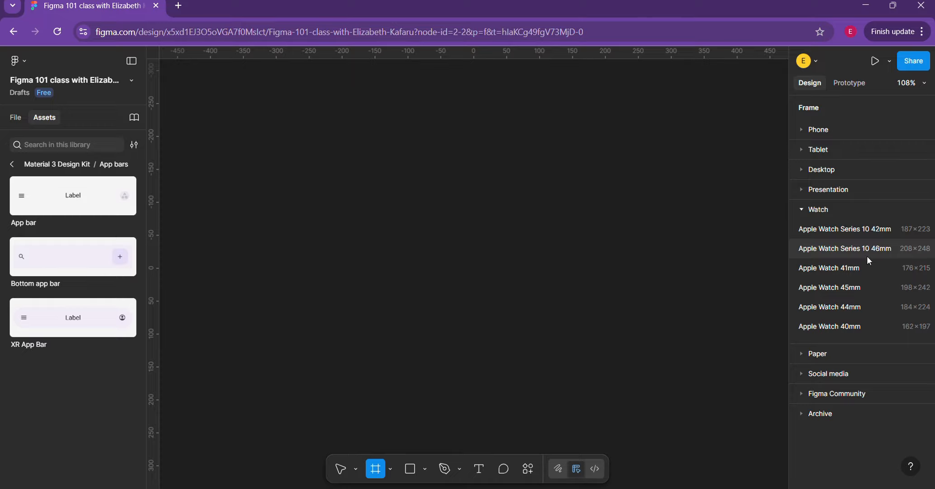
left_click(802, 211)
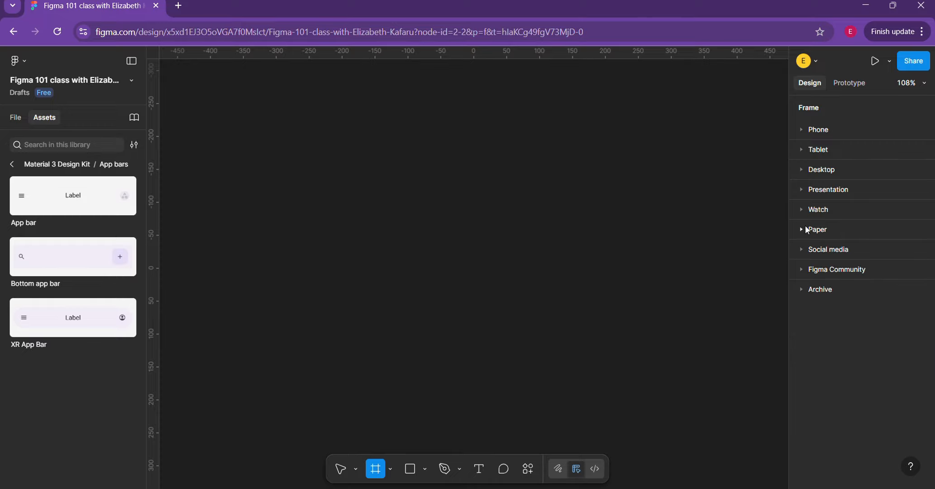
left_click(805, 228)
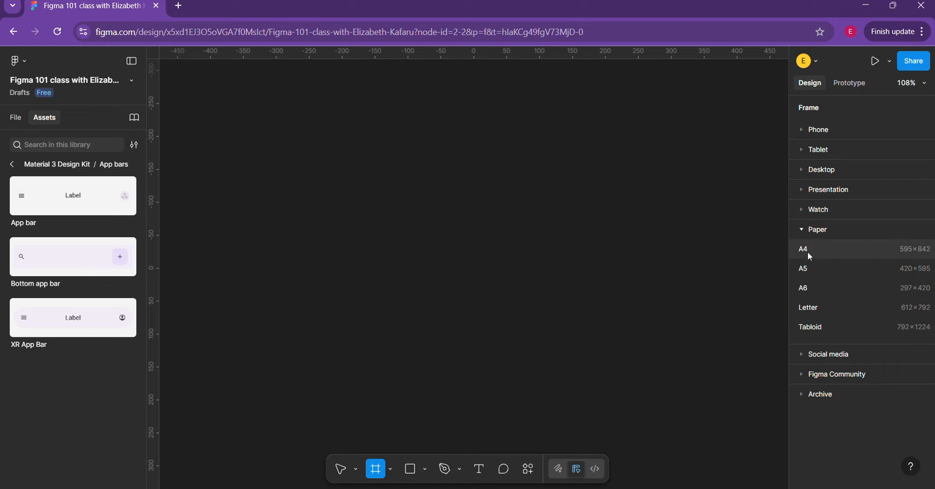
left_click(800, 228)
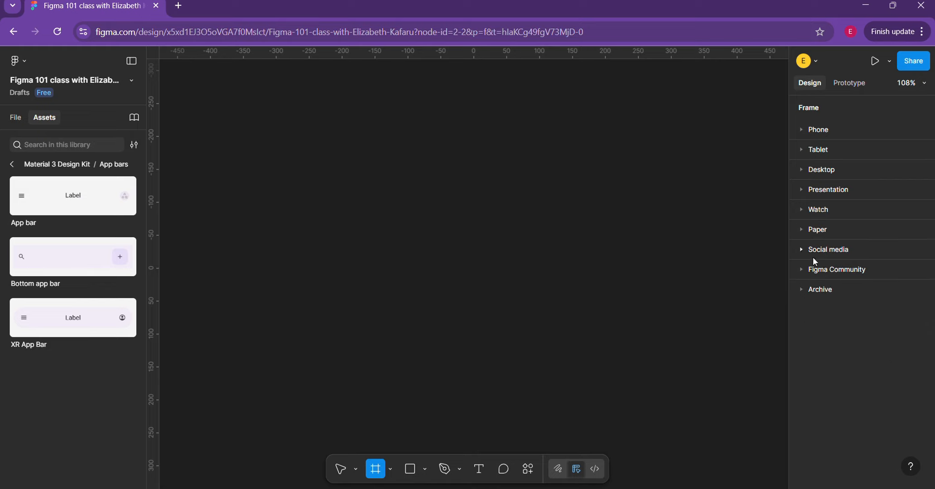
left_click(799, 250)
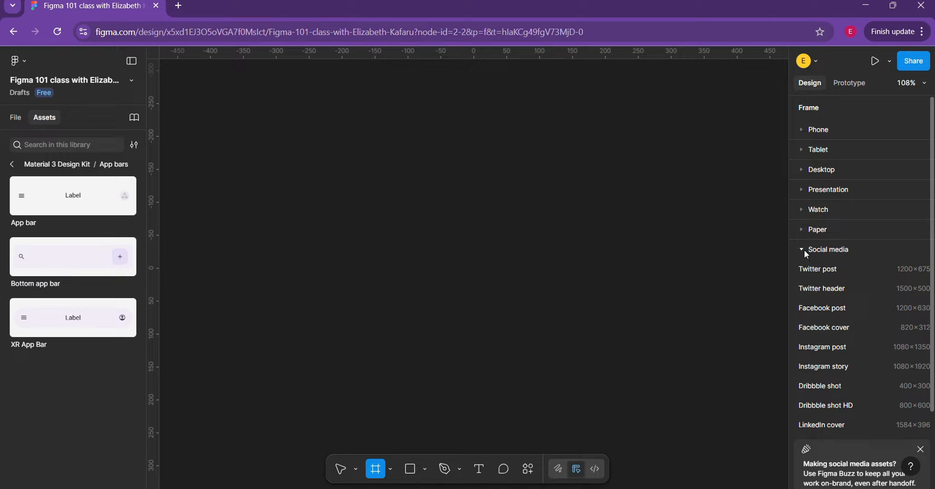
left_click(802, 248)
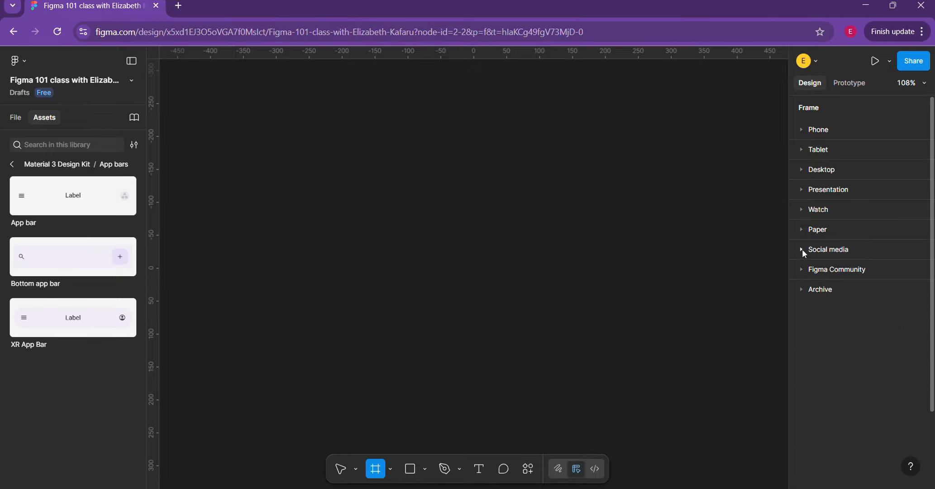
Examine the Figma Community and Archive frame presets
left_click(802, 269)
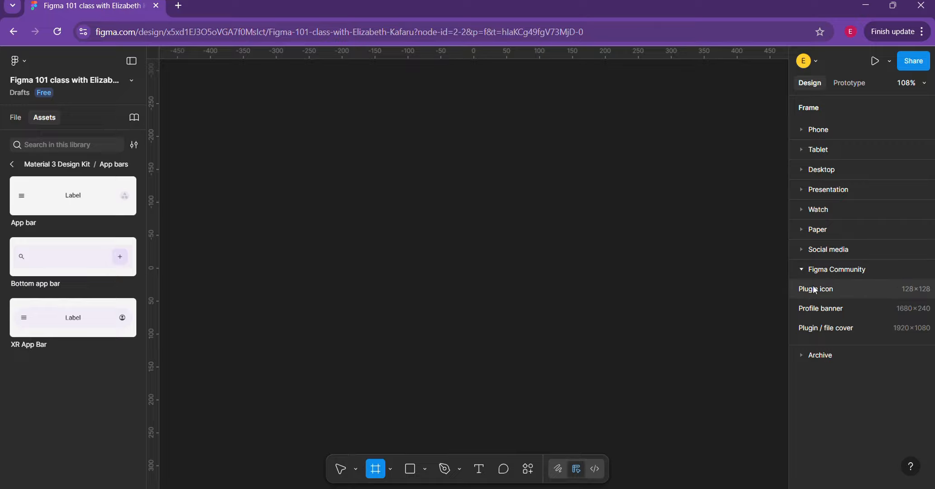
left_click(802, 269)
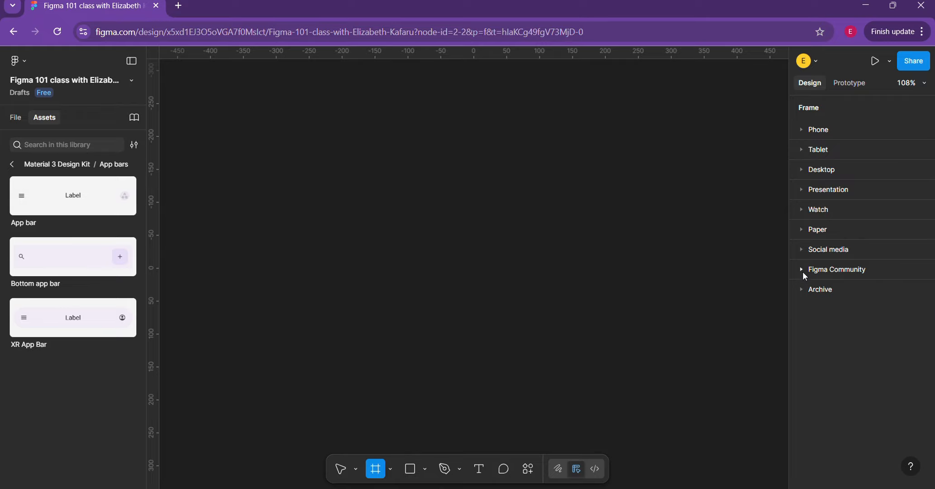
left_click(802, 289)
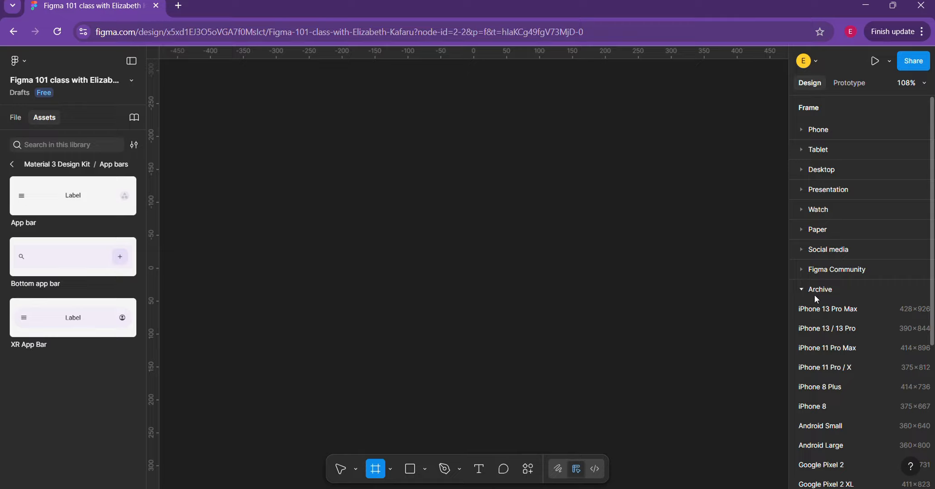
scroll(812, 387, "down", 1)
scroll(812, 387, "down", 3)
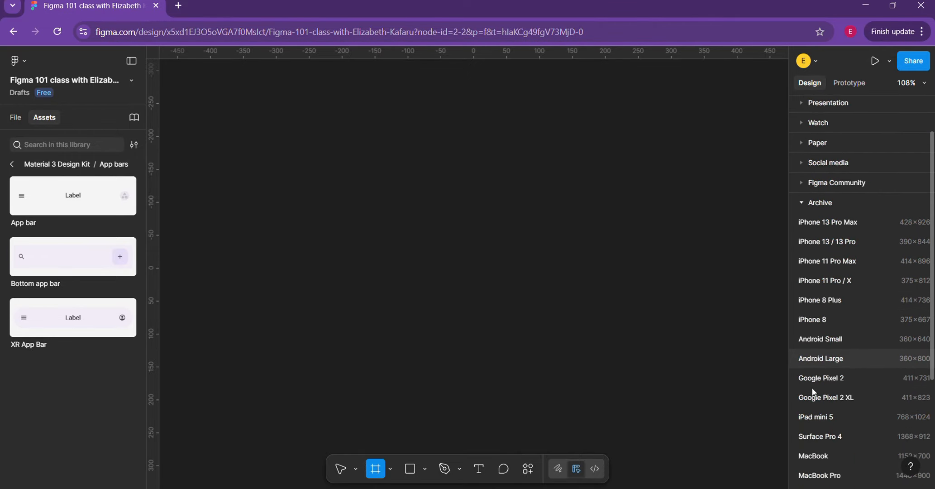
scroll(812, 387, "up", 5)
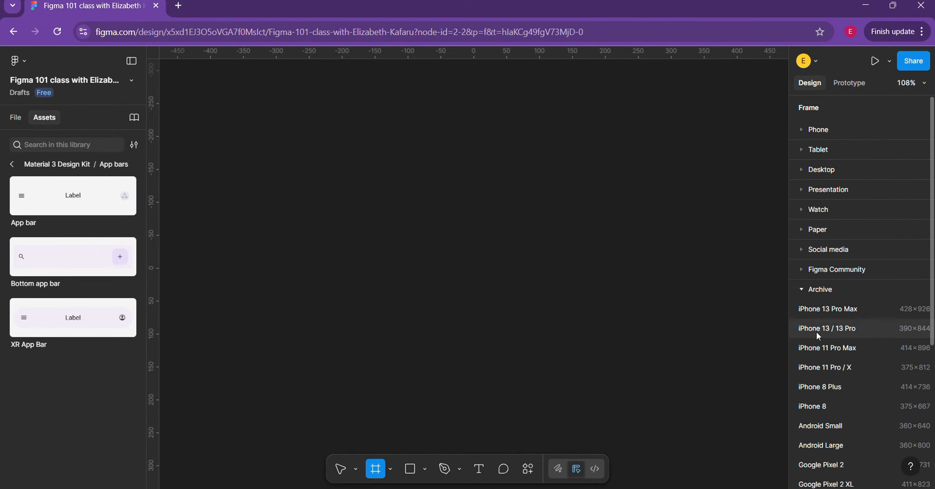
left_click(802, 288)
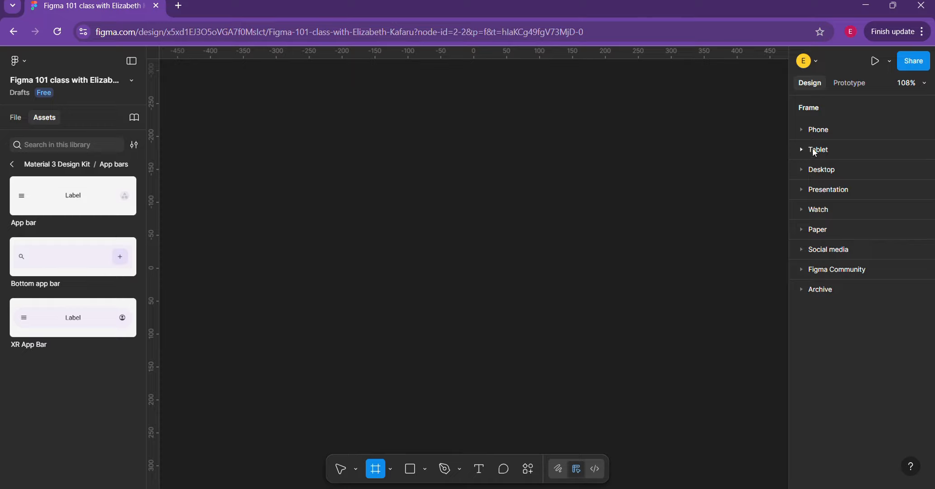
Create a frame on the canvas from the iPhone 13 mini phone preset
left_click(802, 128)
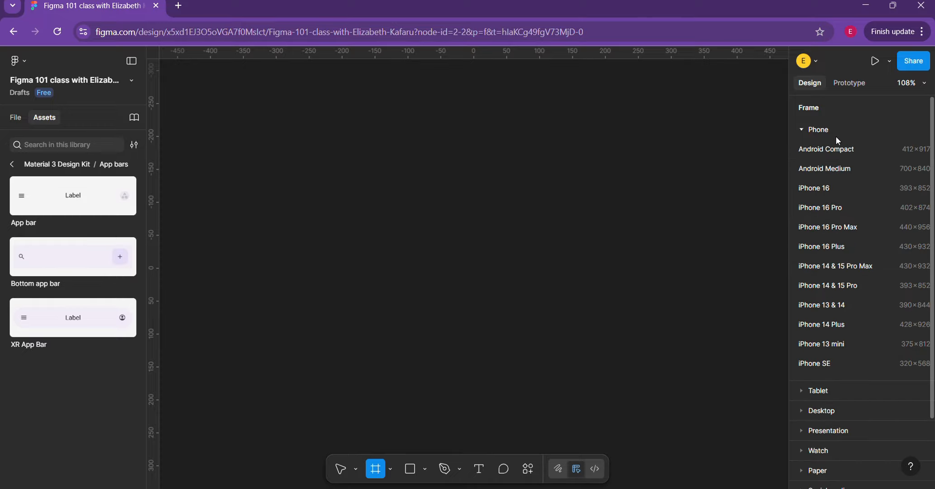
left_click(820, 343)
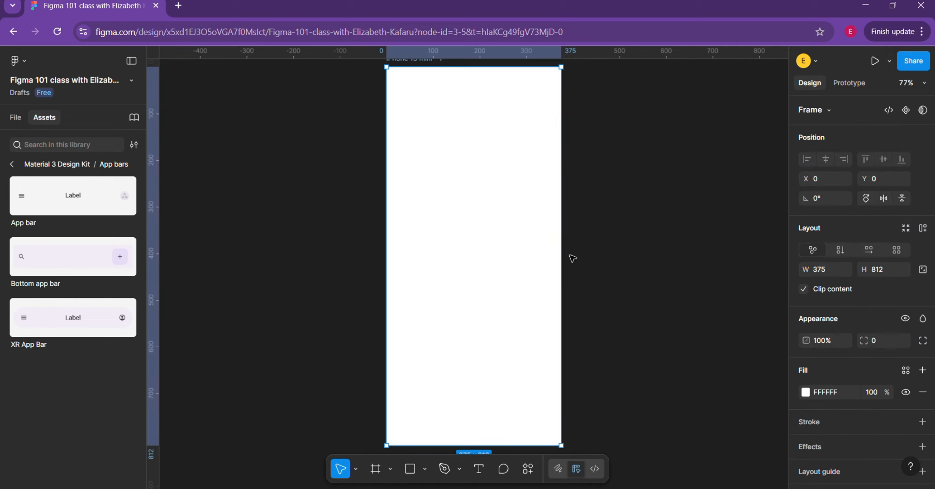
scroll(573, 258, "up", 3)
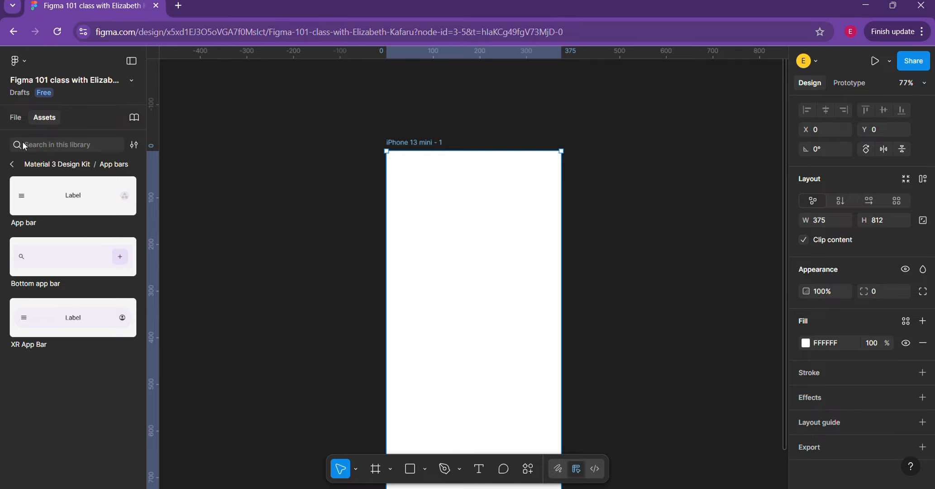
Go back to the overview of all asset libraries and examine which libraries are added to this file
left_click(11, 167)
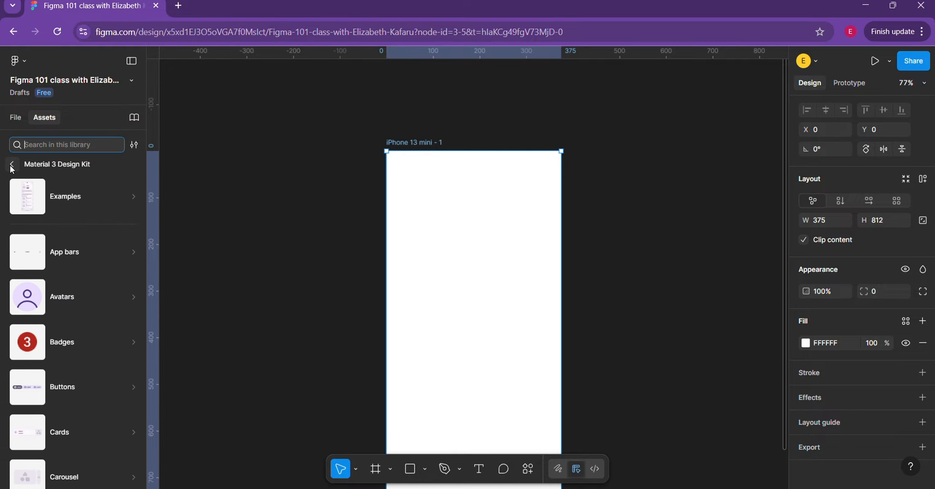
left_click(11, 165)
scroll(24, 328, "down", 1)
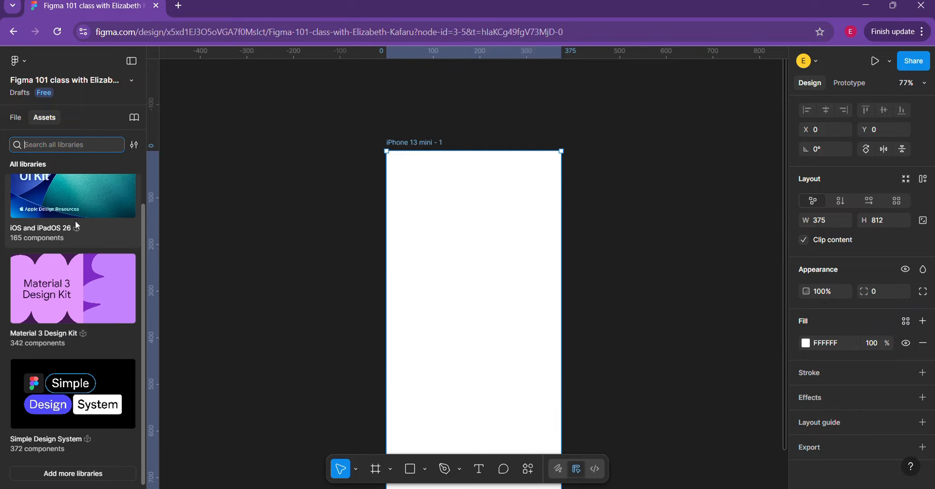
scroll(75, 225, "up", 1)
scroll(75, 225, "down", 1)
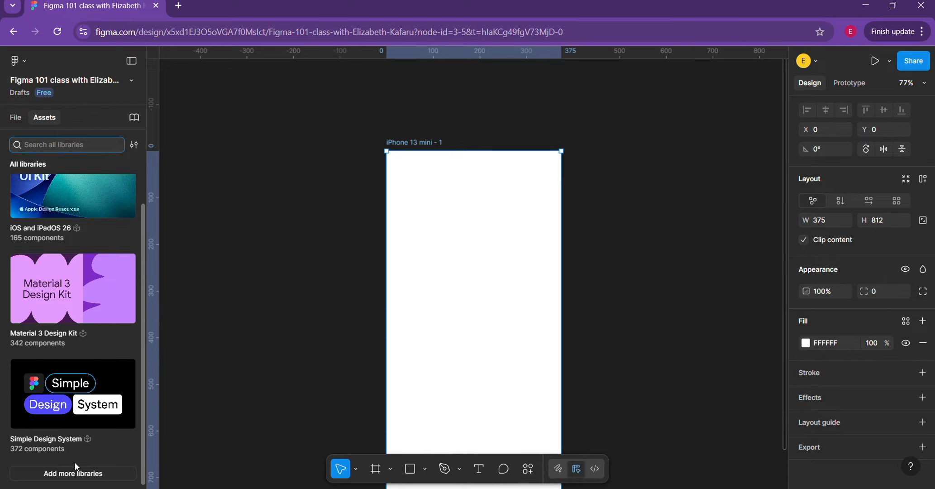
left_click(78, 473)
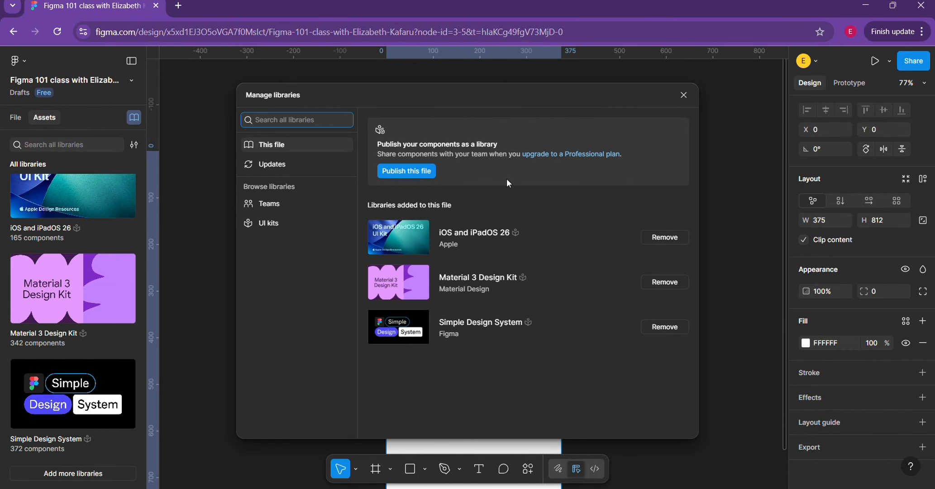
left_click(683, 96)
scroll(59, 228, "up", 1)
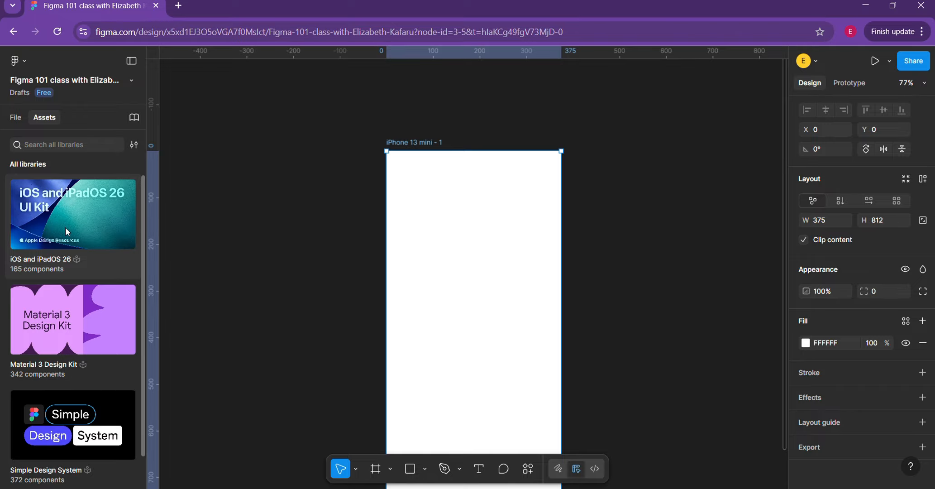
Insert an instance of the App bar component from the Material 3 Design Kit's App bars into the iPhone 13 mini frame
left_click(51, 330)
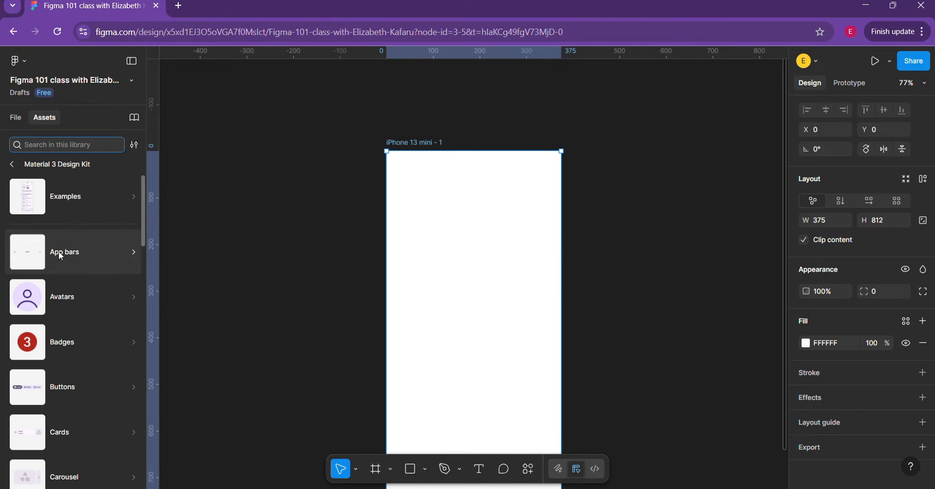
left_click(59, 251)
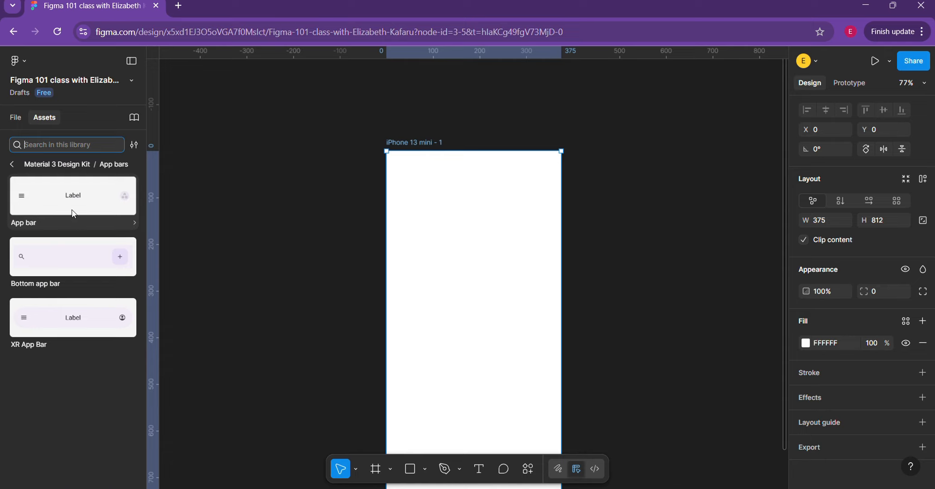
left_click(74, 214)
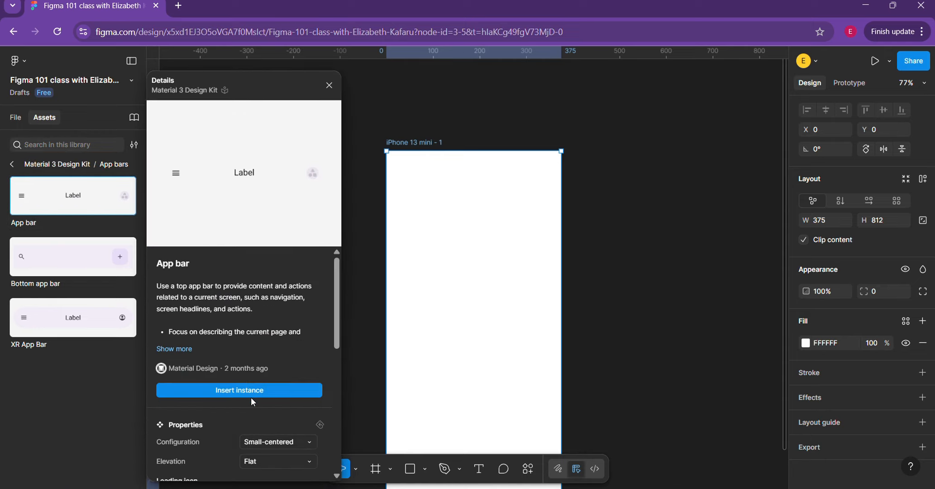
scroll(250, 371, "down", 3)
scroll(250, 344, "up", 3)
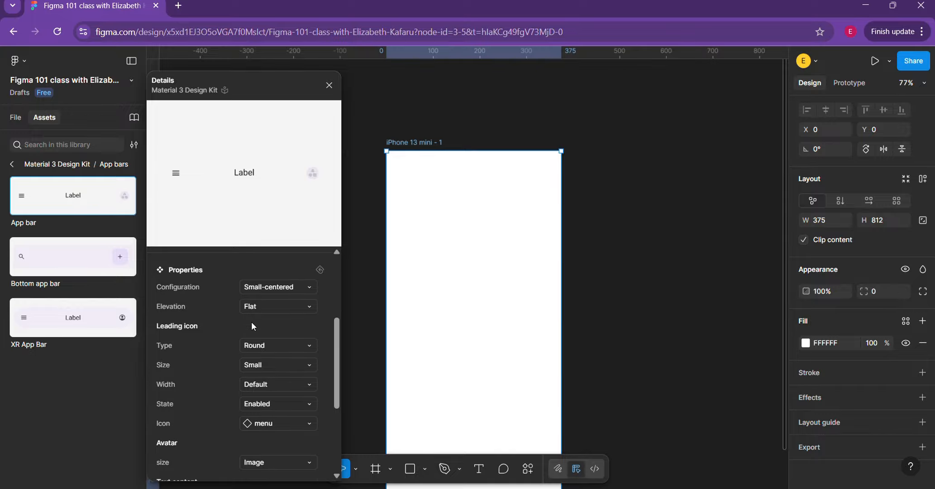
left_click(229, 392)
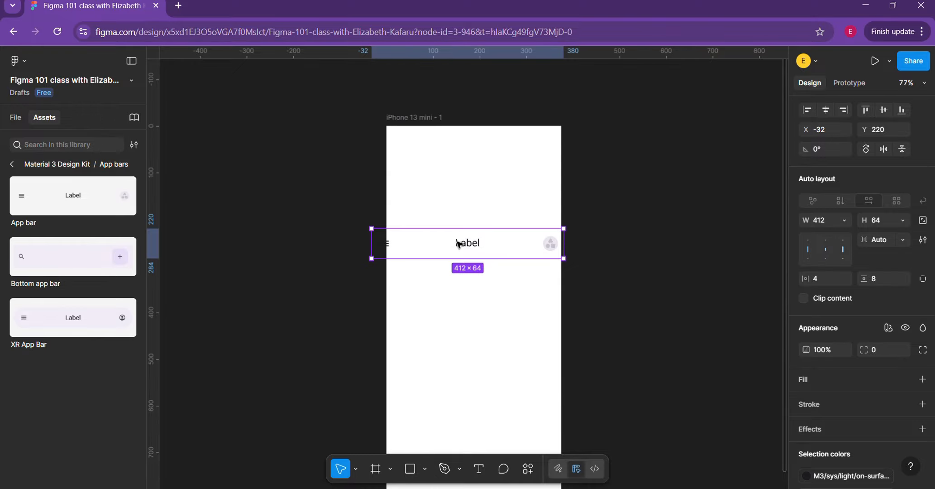
Move the App bar instance to X 0, Y 0 in the iPhone 13 mini frame and narrow its width to 375
left_click_drag(458, 244, 464, 142)
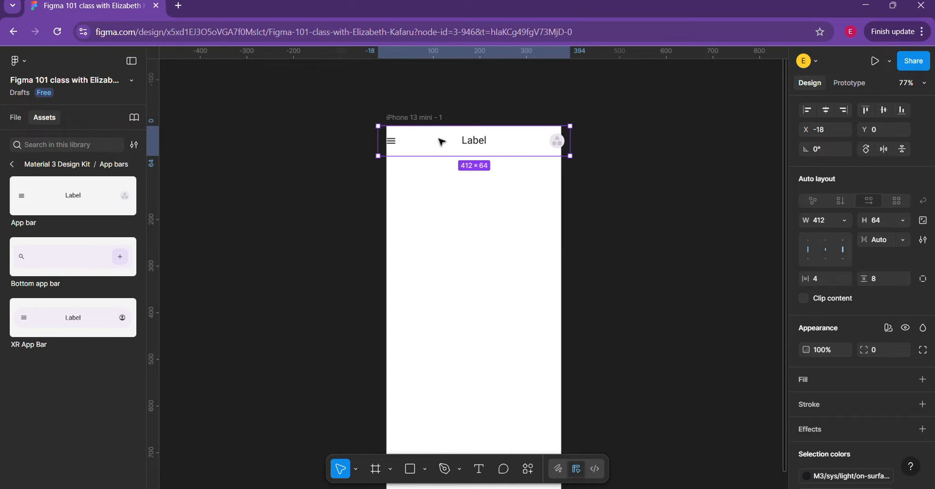
left_click_drag(440, 139, 447, 139)
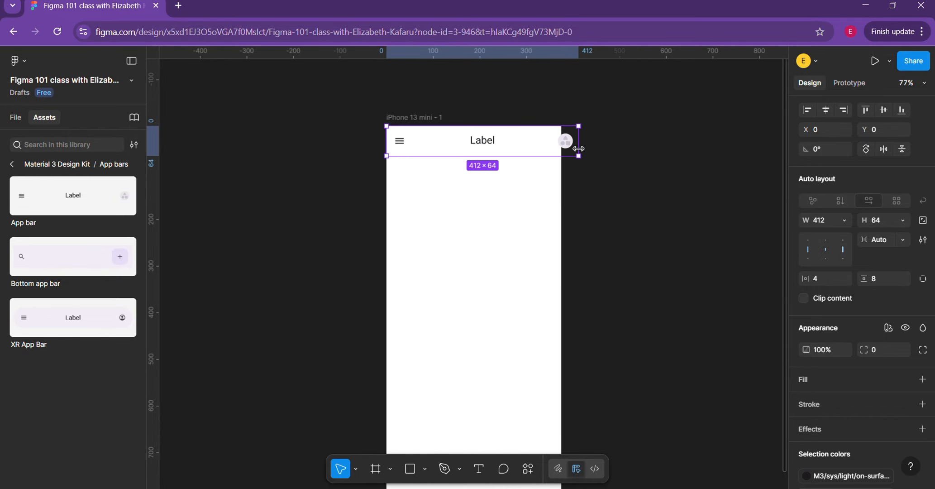
left_click_drag(578, 149, 561, 150)
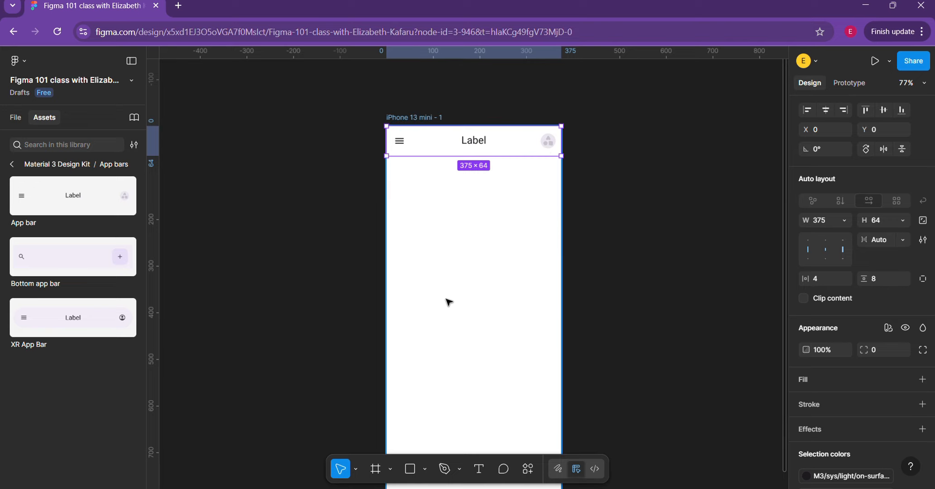
Use the Hand tool to pan the canvas around the iPhone 13 mini frame
left_click(391, 469)
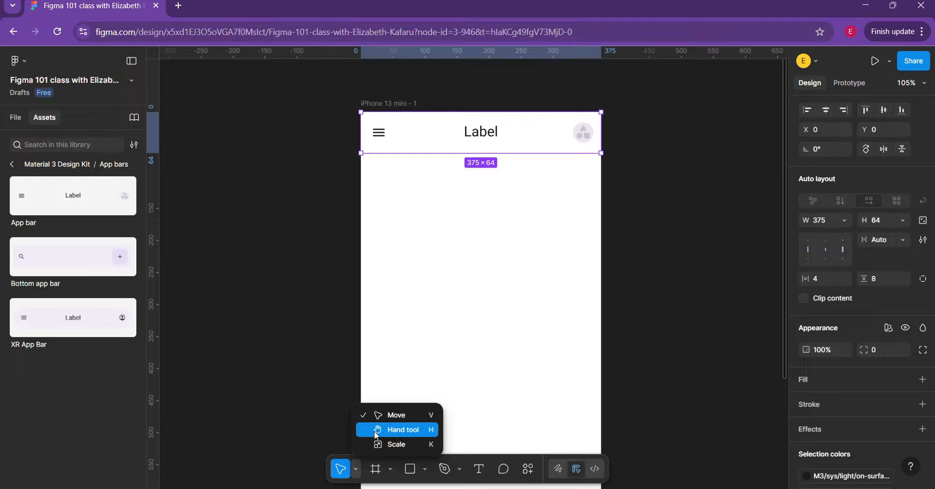
left_click(375, 431)
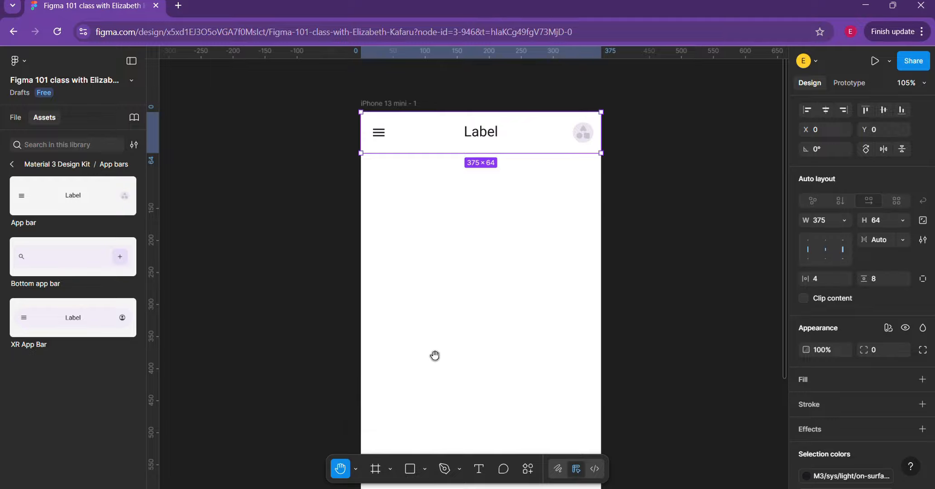
left_click_drag(432, 351, 378, 360)
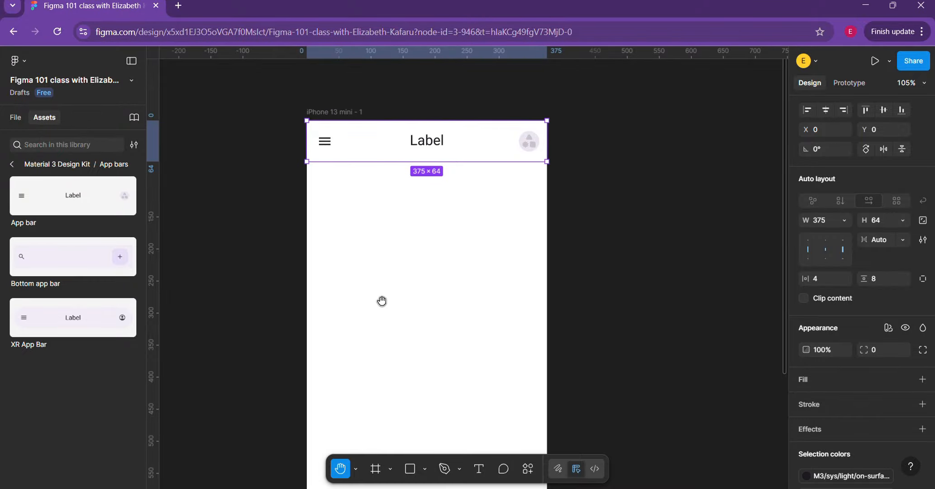
left_click_drag(382, 301, 403, 315)
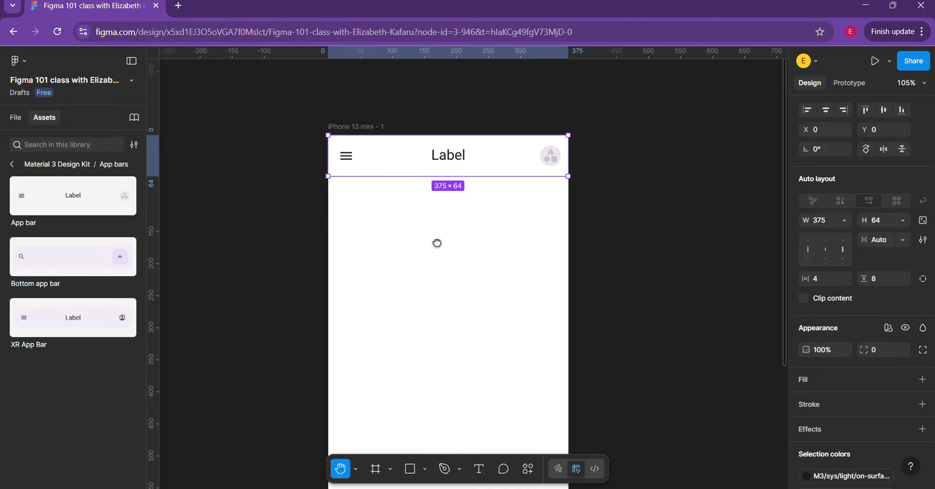
left_click_drag(435, 243, 411, 268)
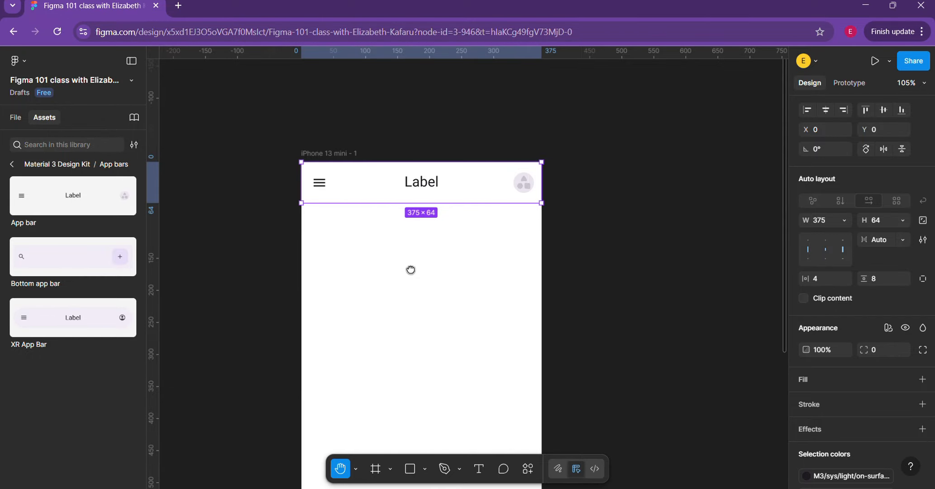
left_click_drag(411, 269, 460, 231)
left_click_drag(311, 295, 341, 294)
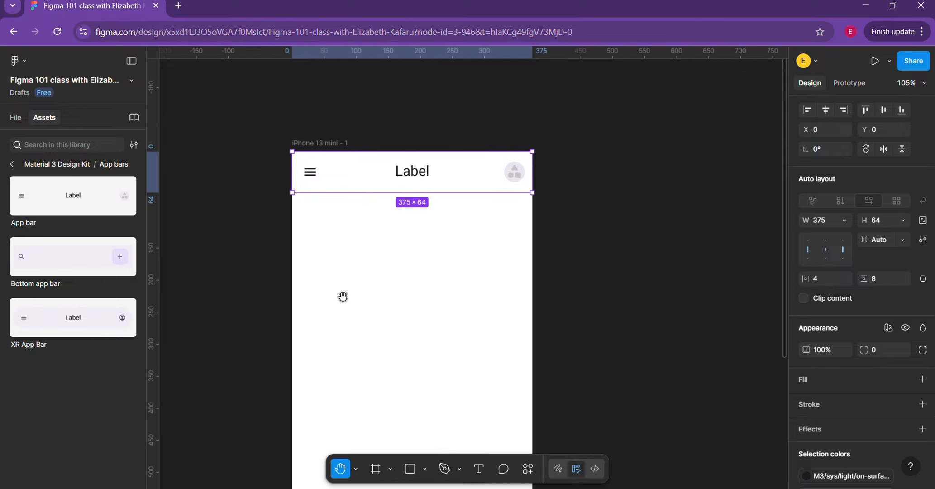
left_click(357, 471)
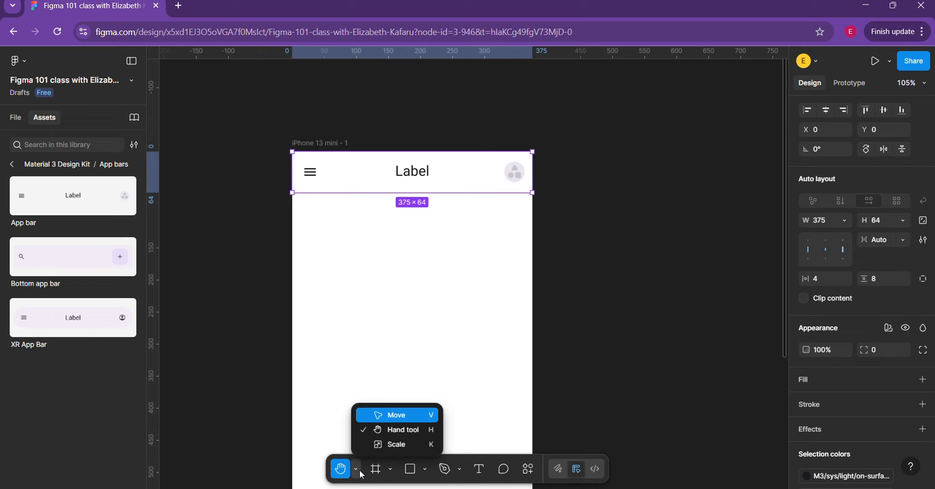
left_click(383, 448)
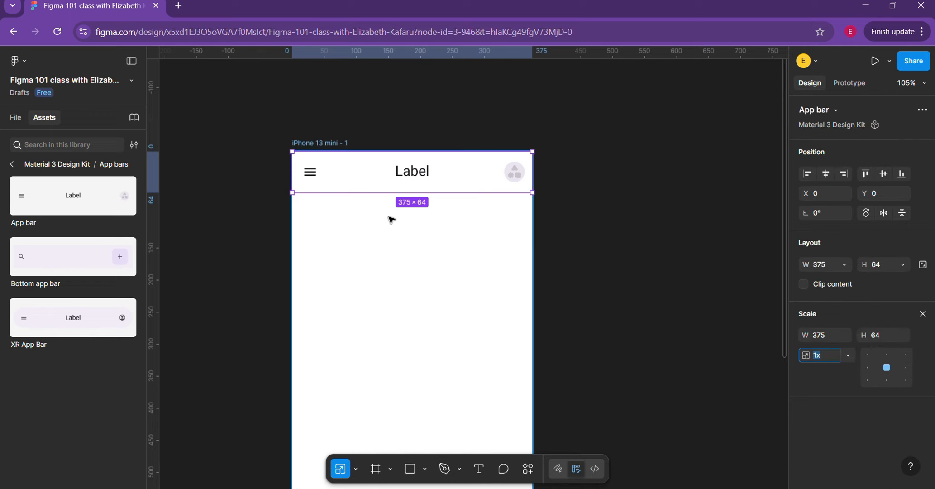
left_click(308, 144)
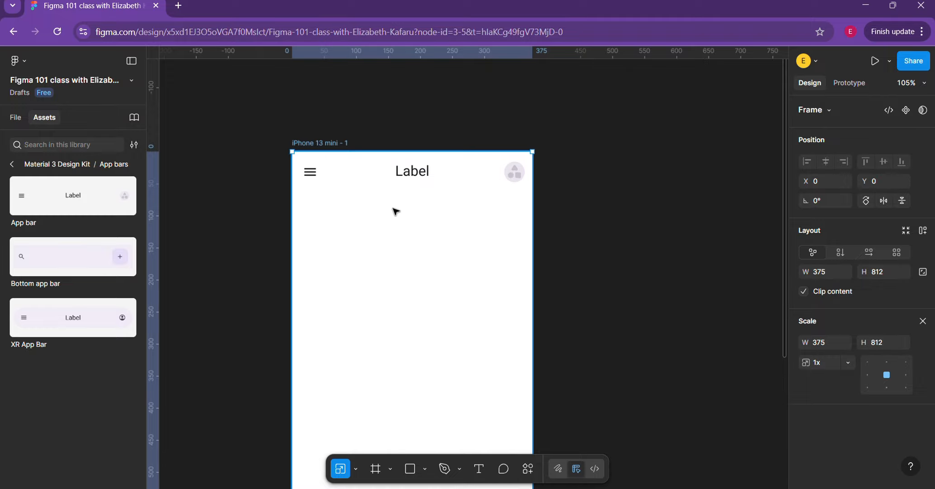
scroll(394, 209, "right", 5)
left_click(356, 469)
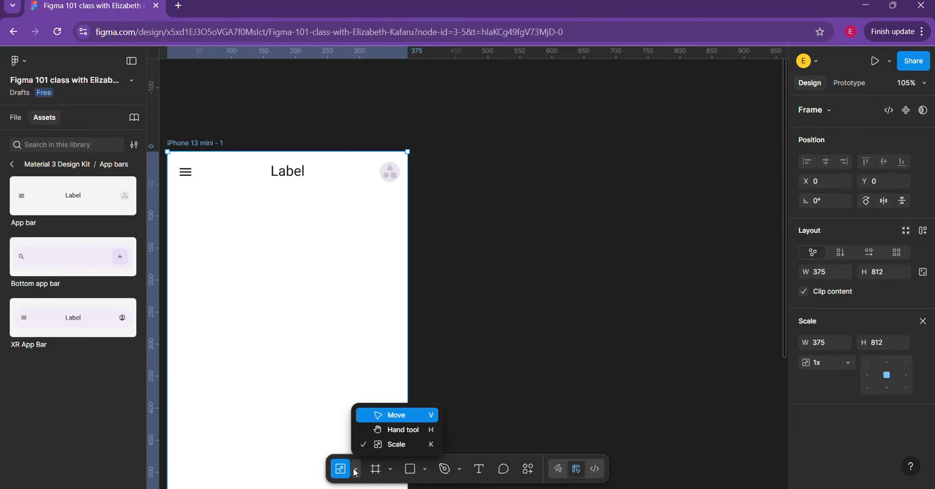
left_click(477, 336)
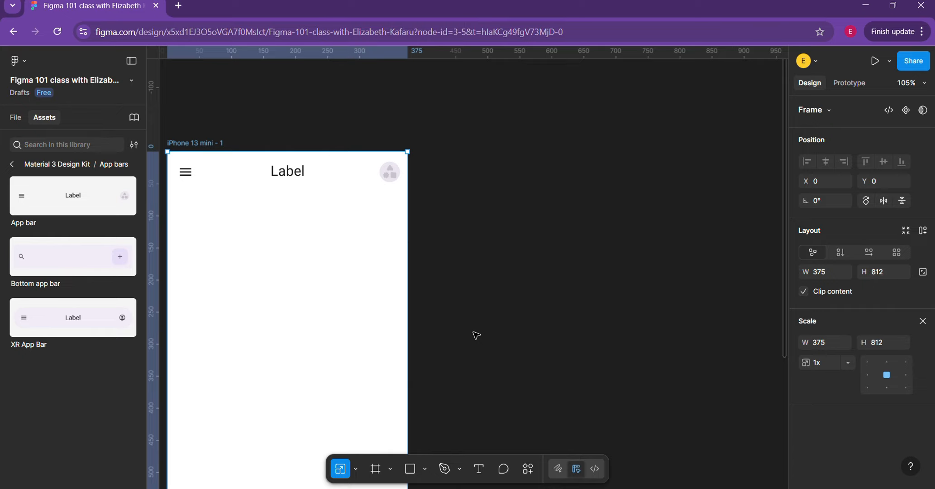
key("v")
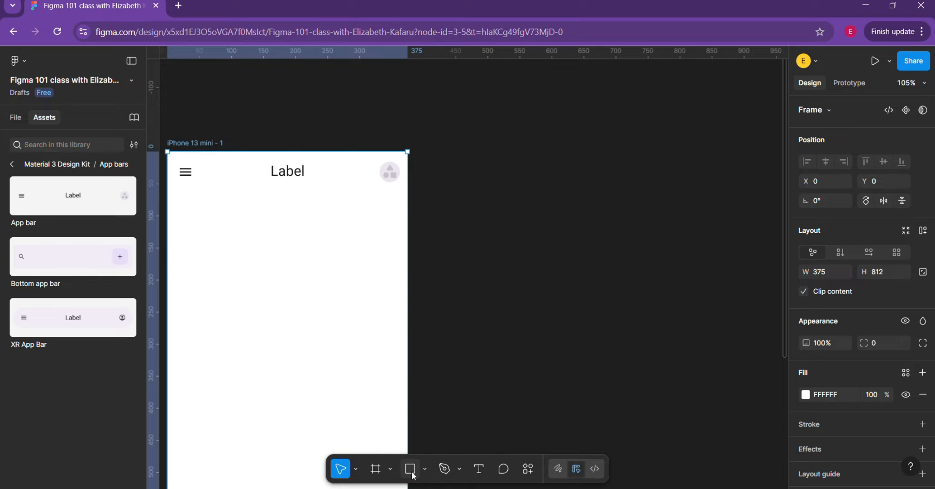
Draw a rectangle about 372 × 347 on the empty canvas beside the iPhone 13 mini frame
left_click(411, 469)
mouse_move(466, 216)
left_mouse_down()
mouse_move(601, 376)
mouse_move(705, 439)
left_mouse_up()
scroll(651, 399, "right", 3)
scroll(651, 398, "down", 1)
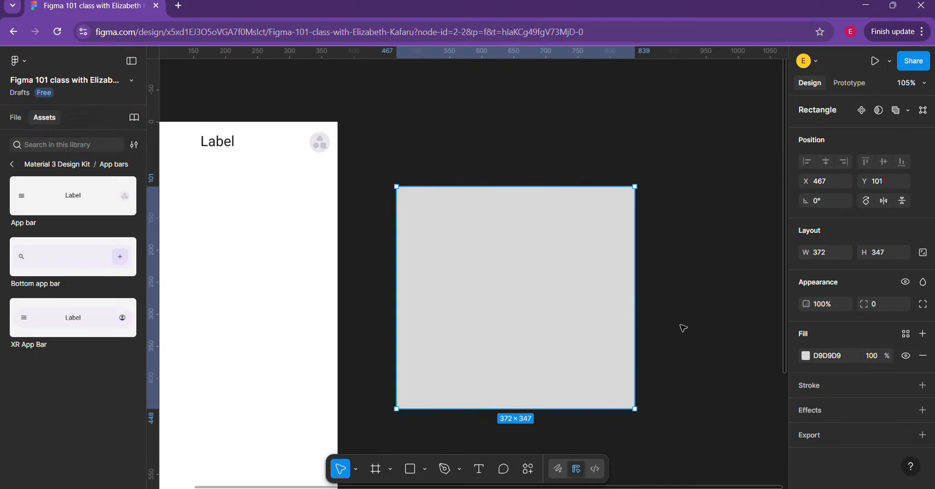
left_click(680, 326)
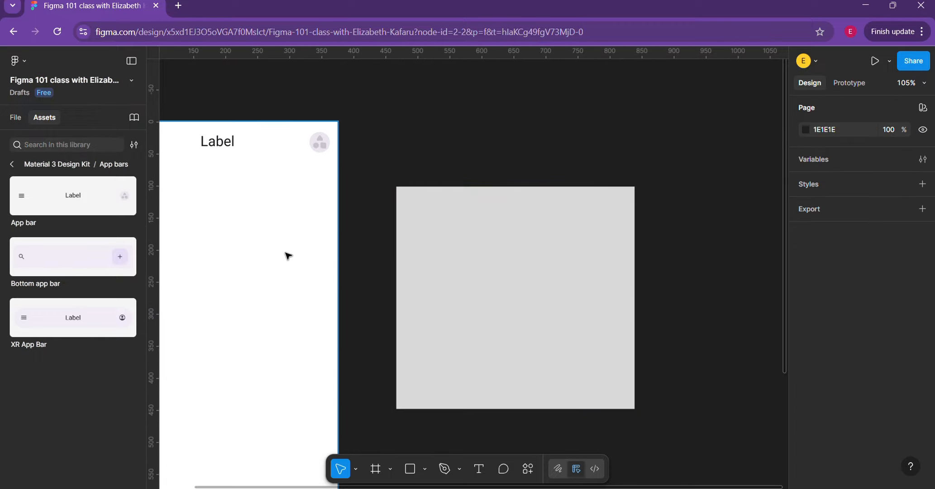
Move the grey rectangle into the iPhone 13 mini frame, below the app bar, at about X 3, Y 115
scroll(284, 254, "left", 3)
left_click(536, 249)
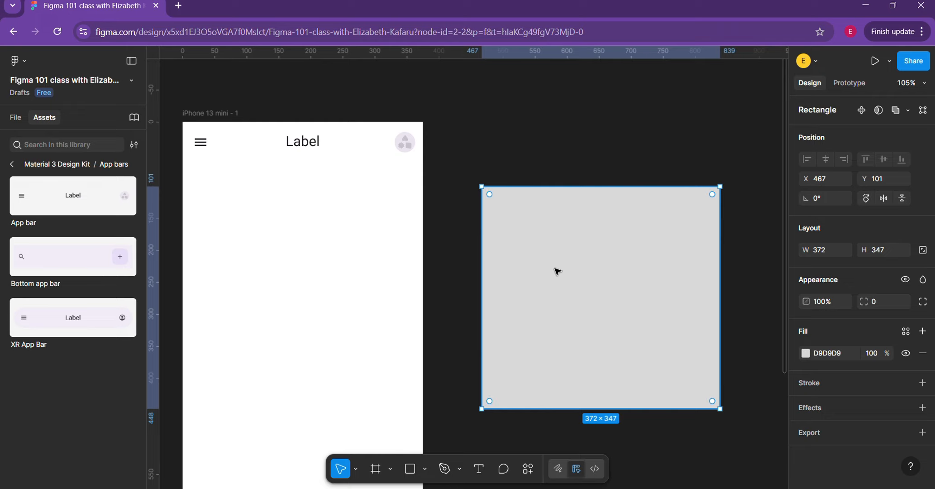
left_click_drag(362, 233, 211, 223)
scroll(211, 223, "down", 2)
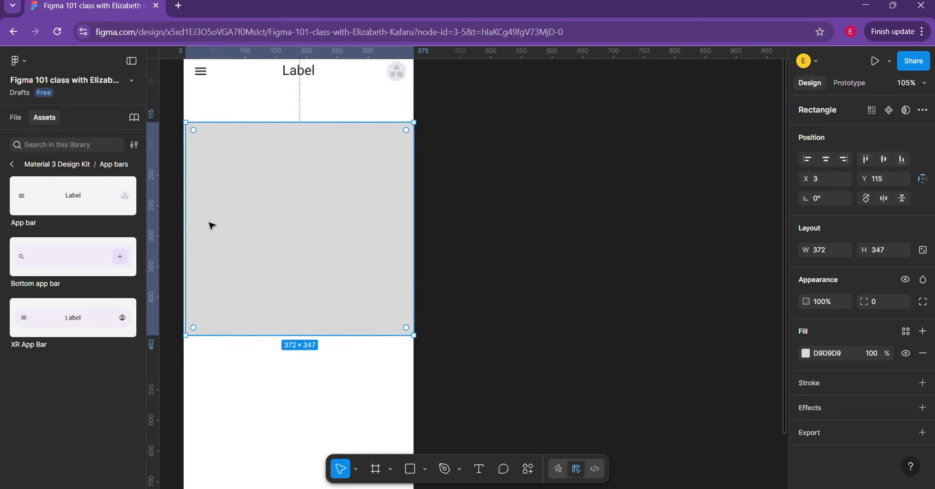
scroll(222, 227, "down", 3)
scroll(245, 233, "up", 3)
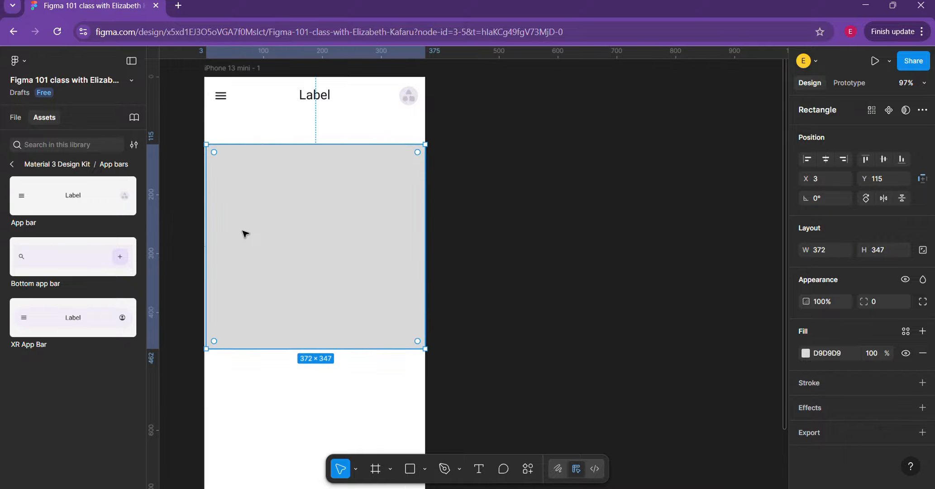
left_click_drag(337, 272, 340, 271)
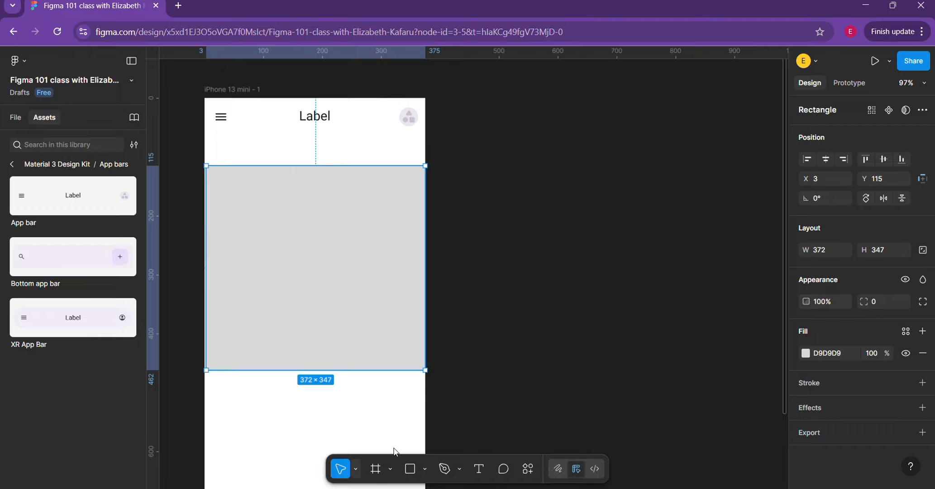
Scale the grey rectangle down proportionally to about 353 × 329 with the Scale tool, and delete it
key("k")
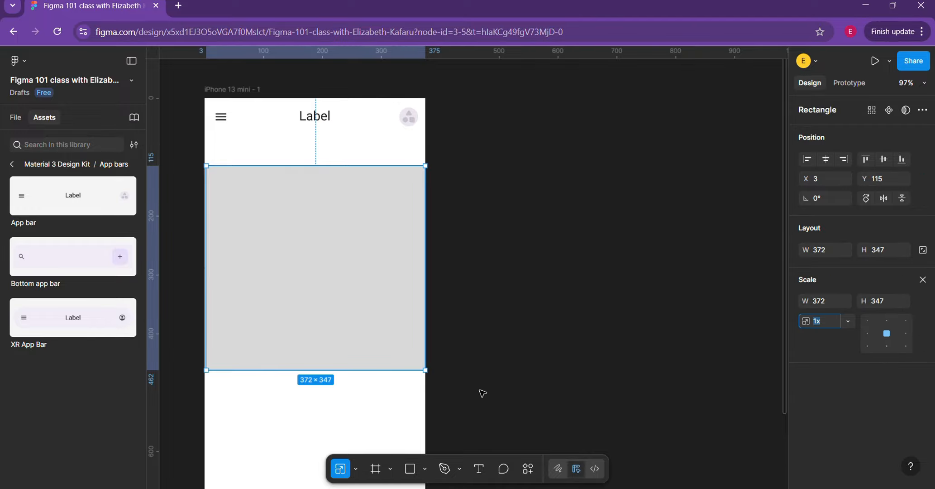
left_click(425, 369)
left_click_drag(392, 324, 413, 284)
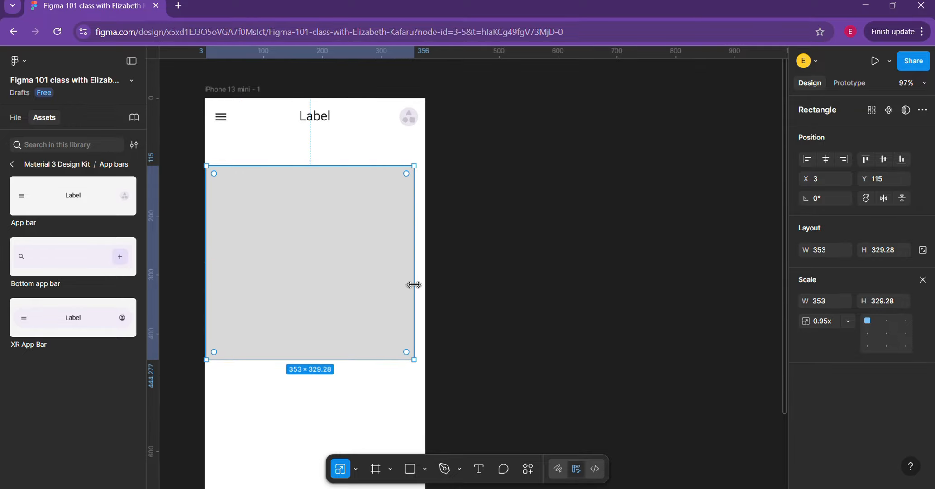
key("Delete")
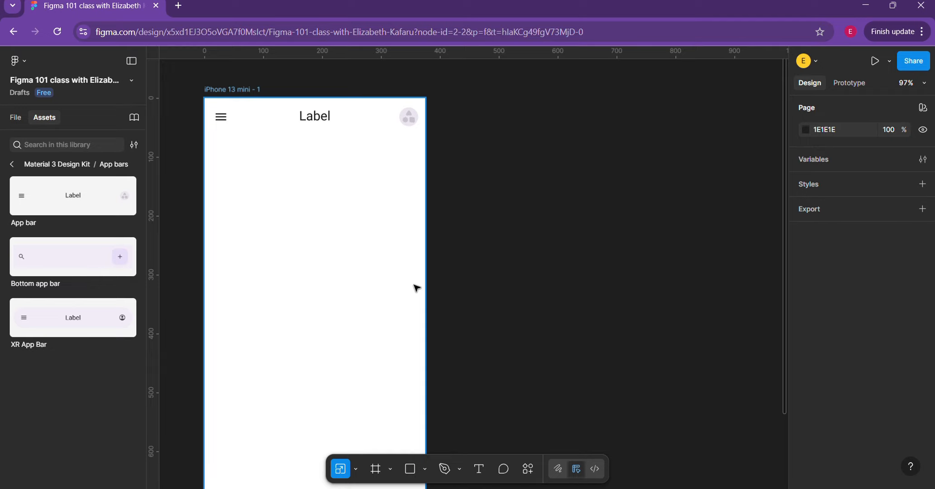
left_click(357, 471)
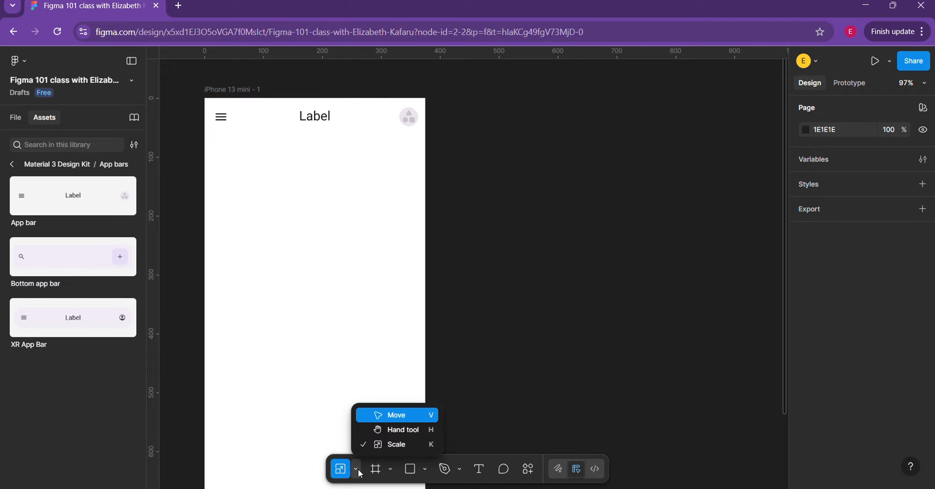
left_click(391, 472)
left_click(391, 472)
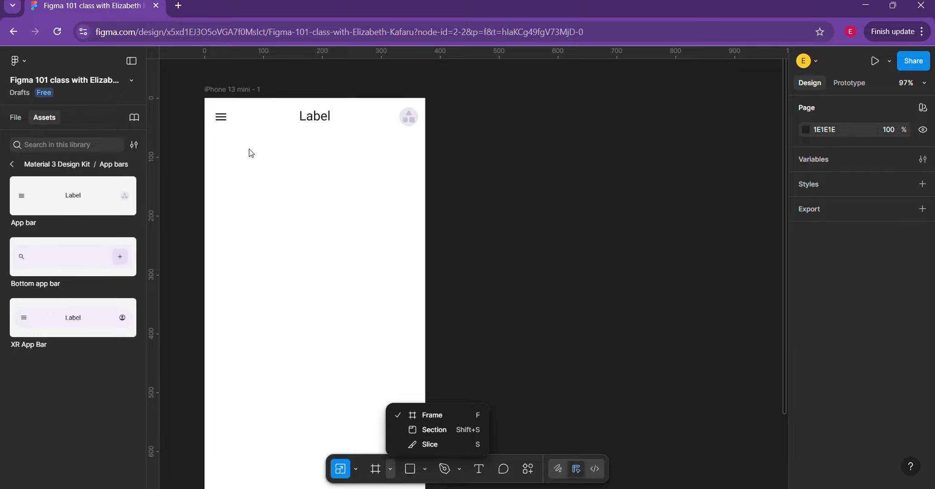
left_click(221, 93)
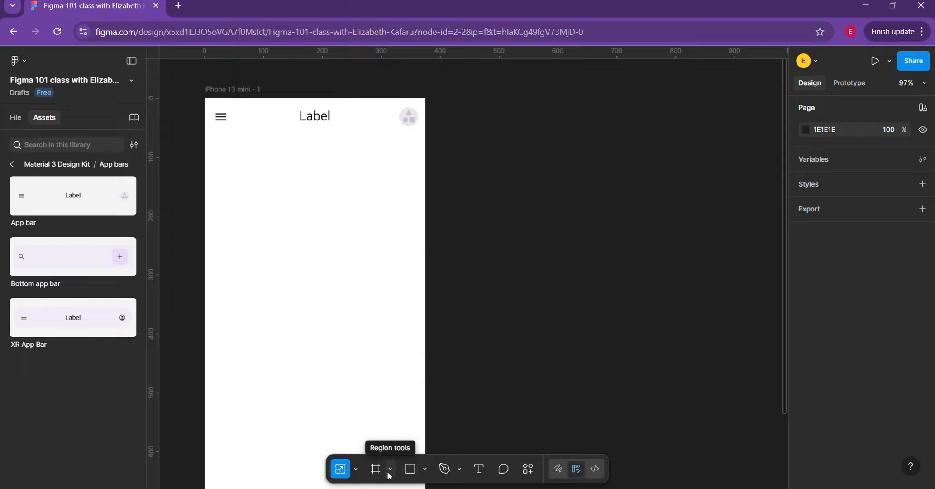
Draw a section about 1453 × 948 below the iPhone 13 mini frame and extend its height to about 1355
left_click(389, 473)
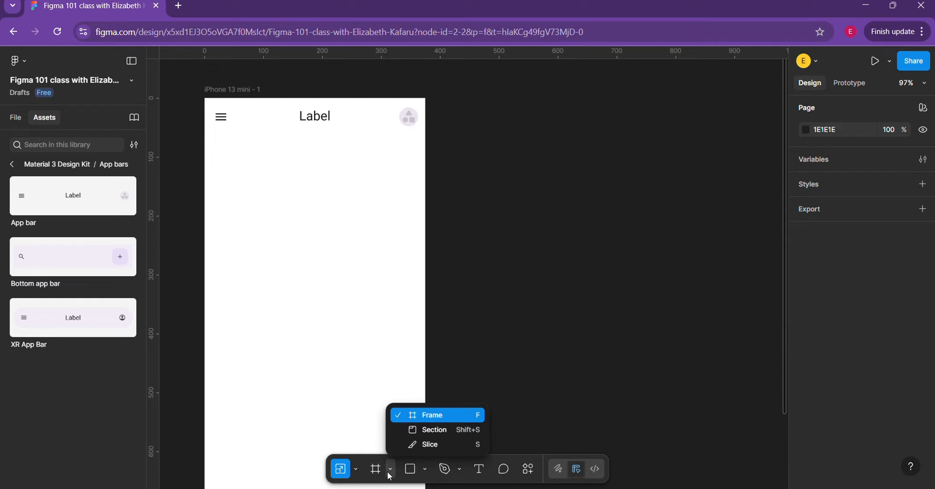
left_click(437, 428)
scroll(547, 241, "down", 5)
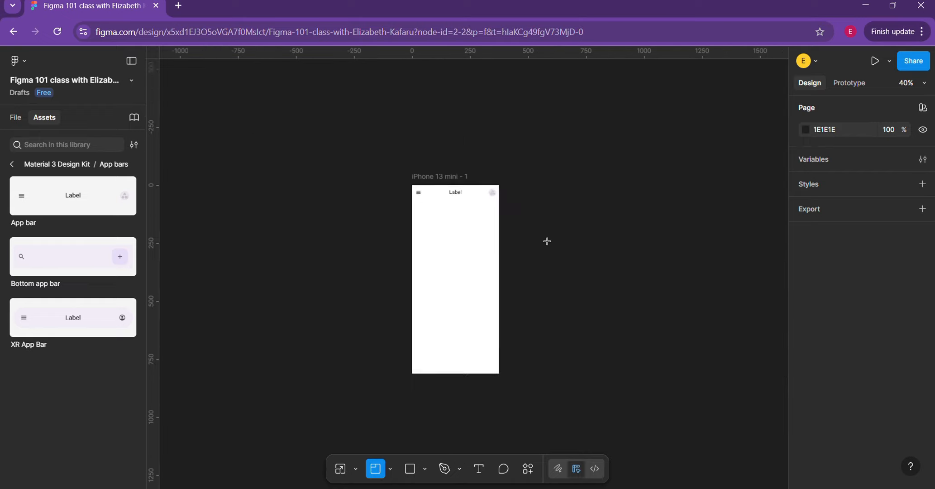
scroll(547, 241, "right", 3)
scroll(367, 365, "down", 5)
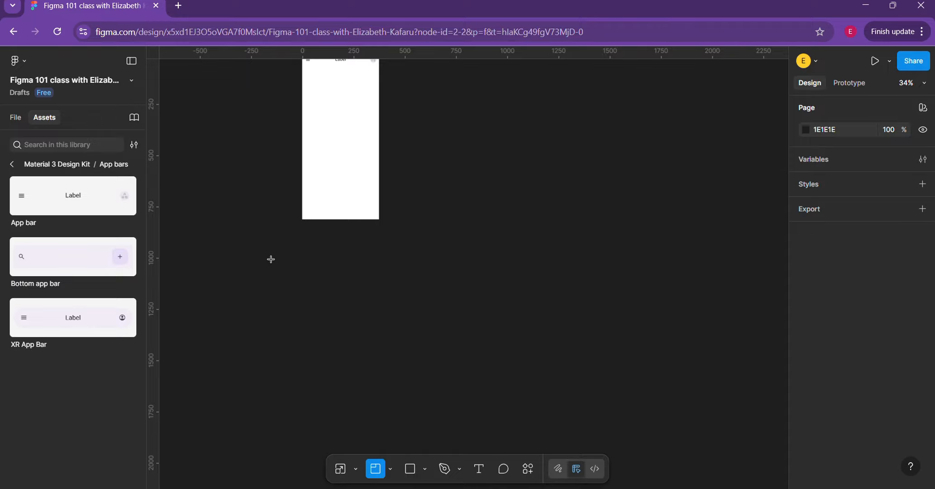
left_click_drag(259, 255, 556, 448)
scroll(468, 366, "down", 1)
scroll(469, 366, "down", 4, "ctrl")
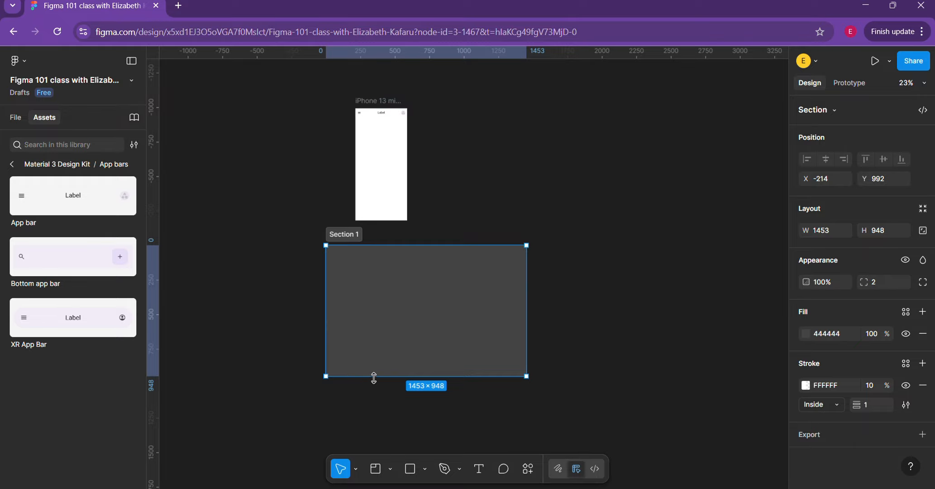
left_click_drag(374, 376, 375, 430)
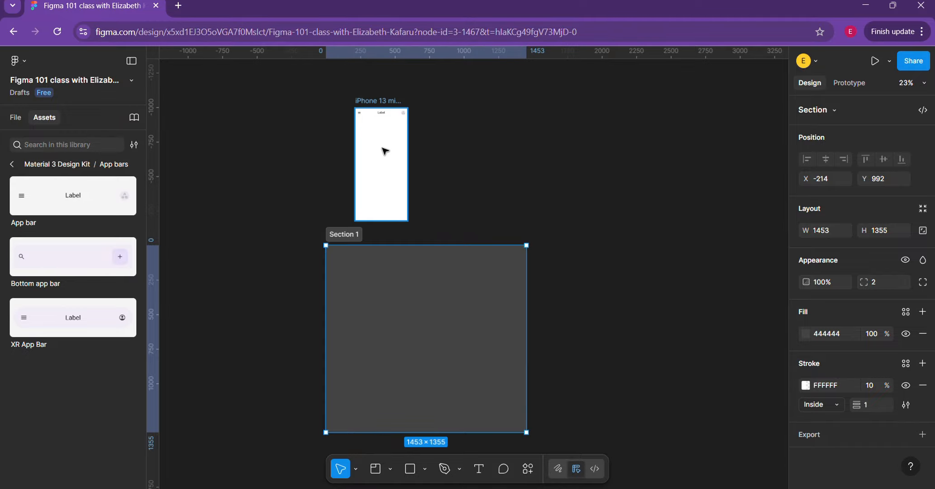
Move the iPhone 13 mini frame into the new section, at about X 117, Y 208
left_click(372, 100)
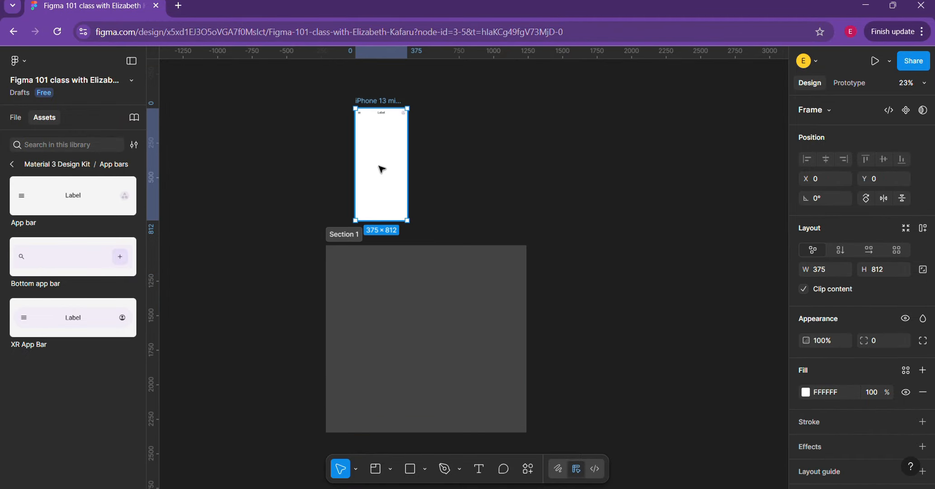
left_click_drag(377, 167, 363, 333)
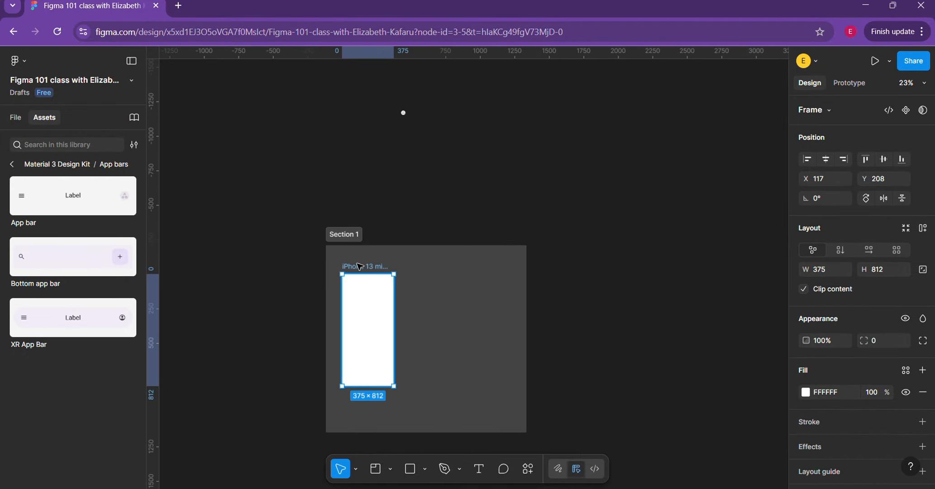
Rename both the section and the iPhone 13 mini frame inside it as "Sign up"
double_click(346, 236)
type("S")
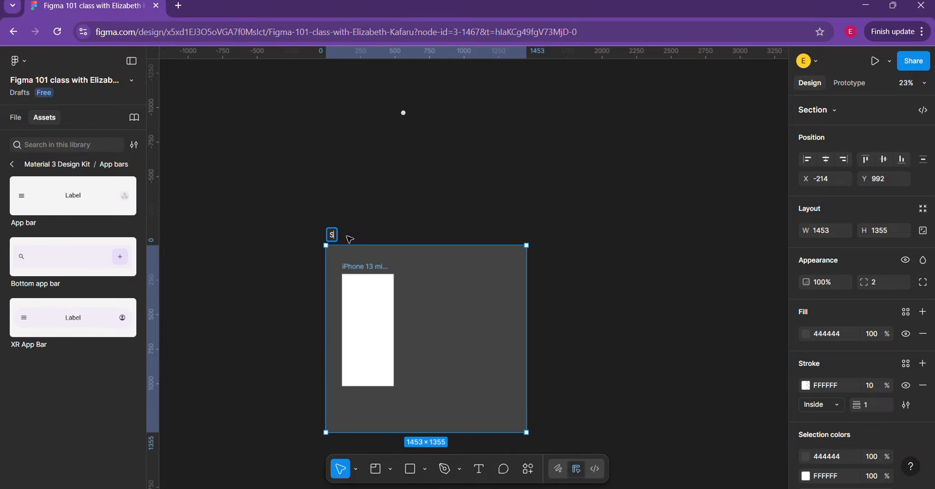
type("ign up")
double_click(362, 269)
type("S")
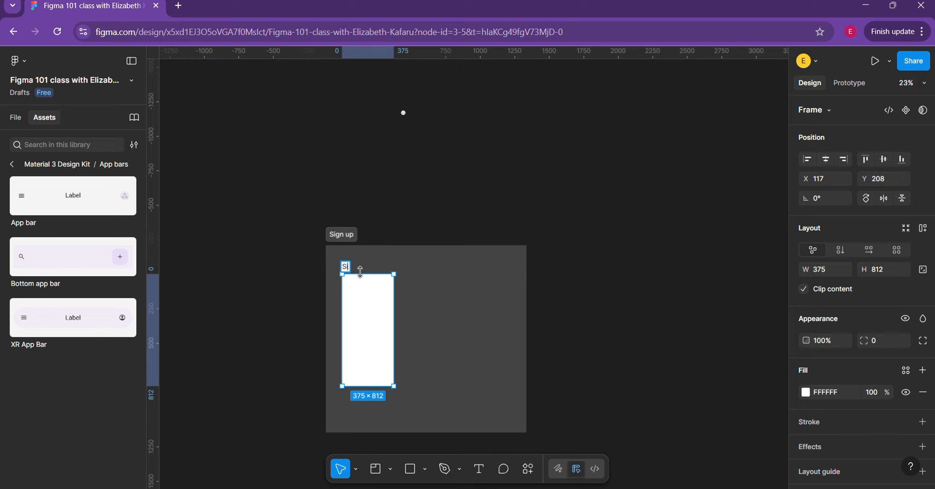
type("ign up")
left_click(442, 190)
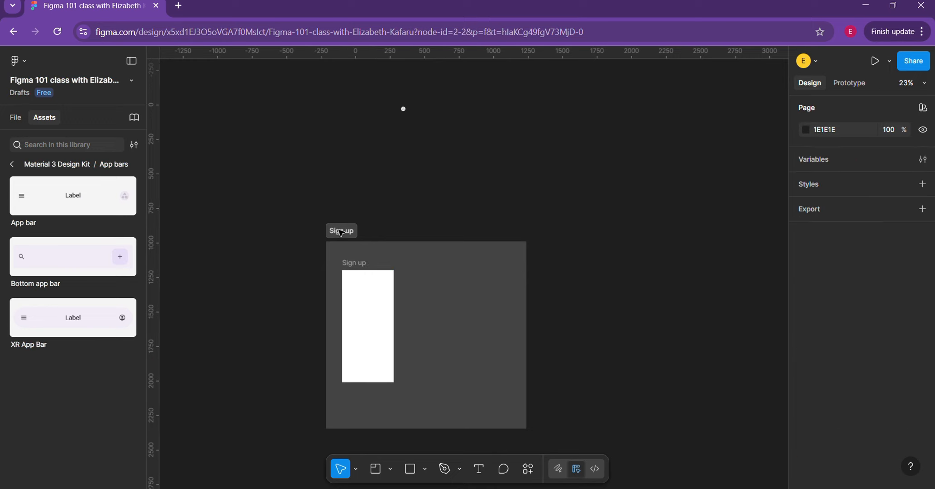
Move the app bar from above the section into the Sign up frame, at about X -49, Y 42, and show the file's layers
scroll(408, 190, "up", 5)
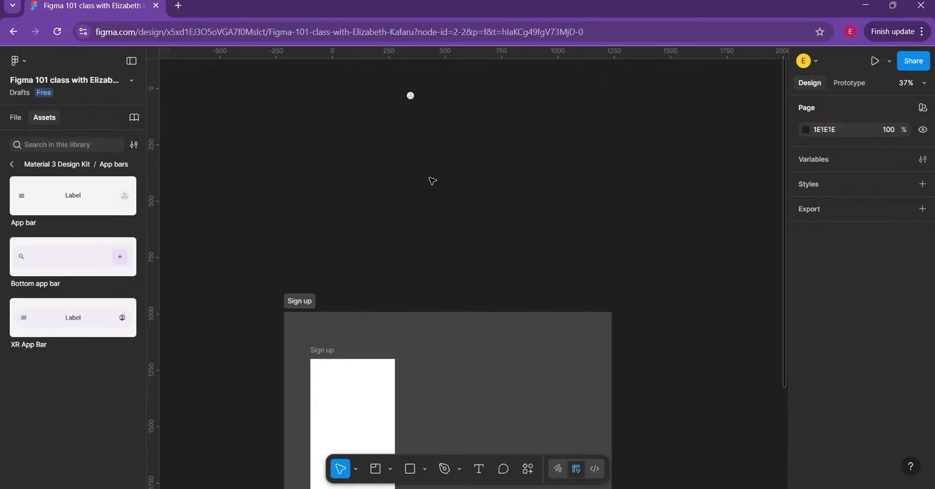
left_click(410, 95)
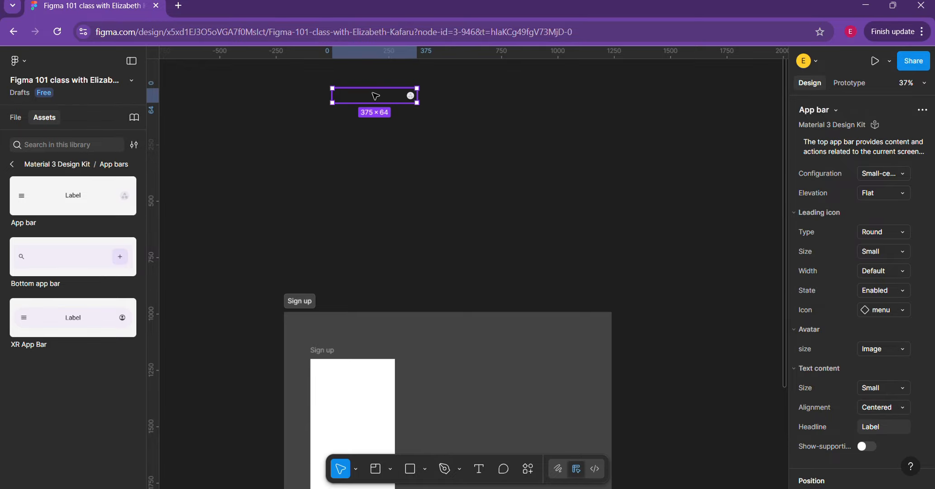
left_click_drag(376, 97, 345, 379)
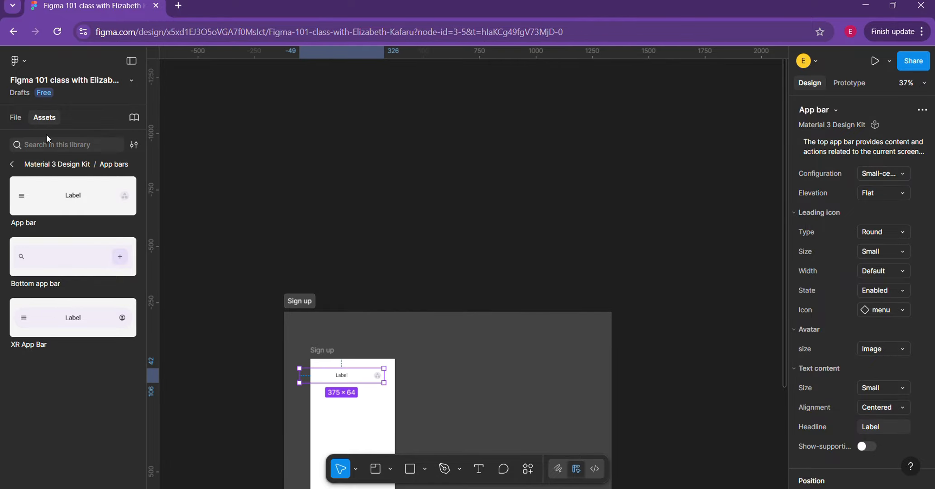
left_click(15, 117)
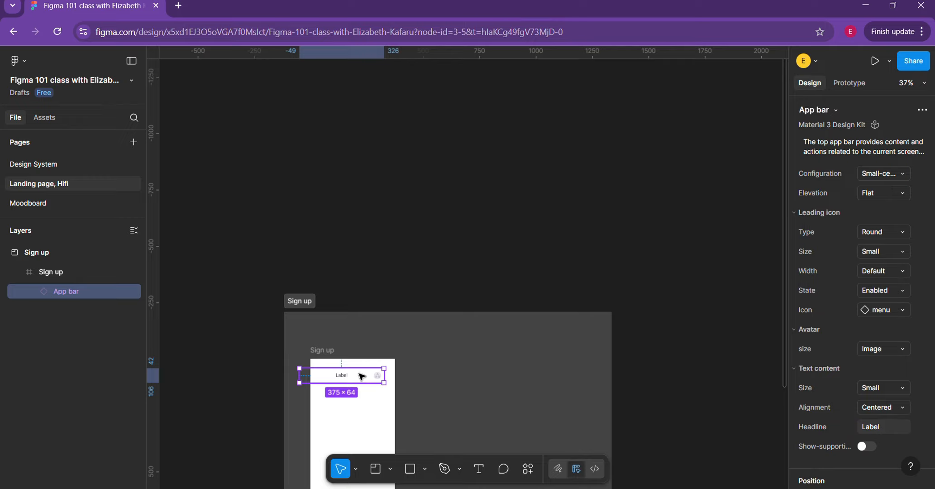
Move the Sign up frame within its section to about X 99, Y 133
scroll(361, 376, "down", 1)
scroll(362, 376, "down", 3)
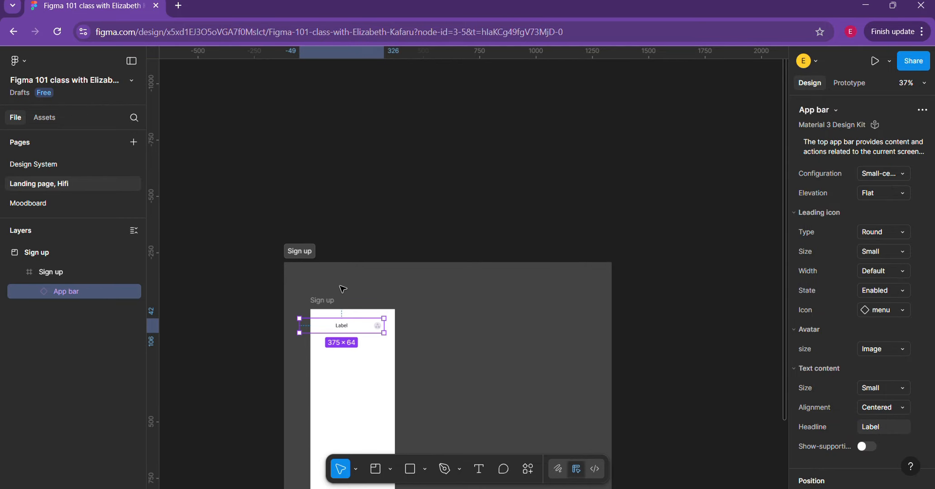
left_click(323, 300)
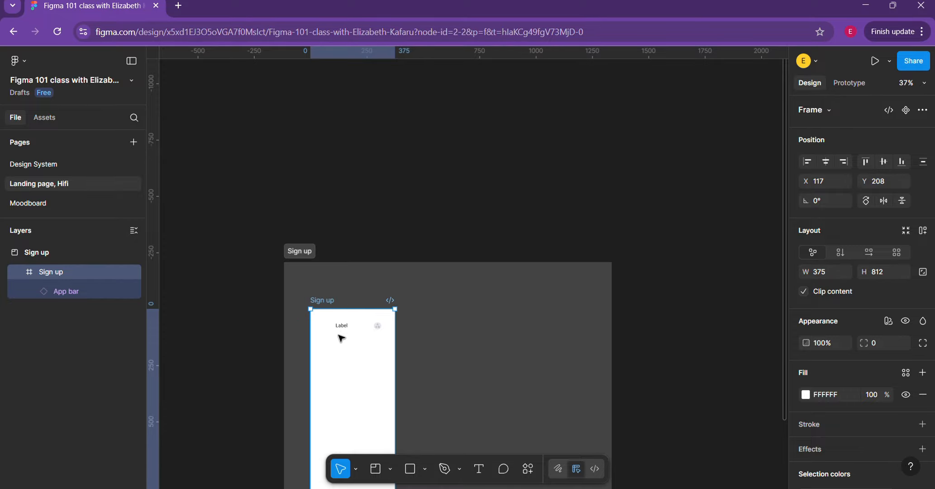
left_click(341, 339)
scroll(321, 307, "up", 2)
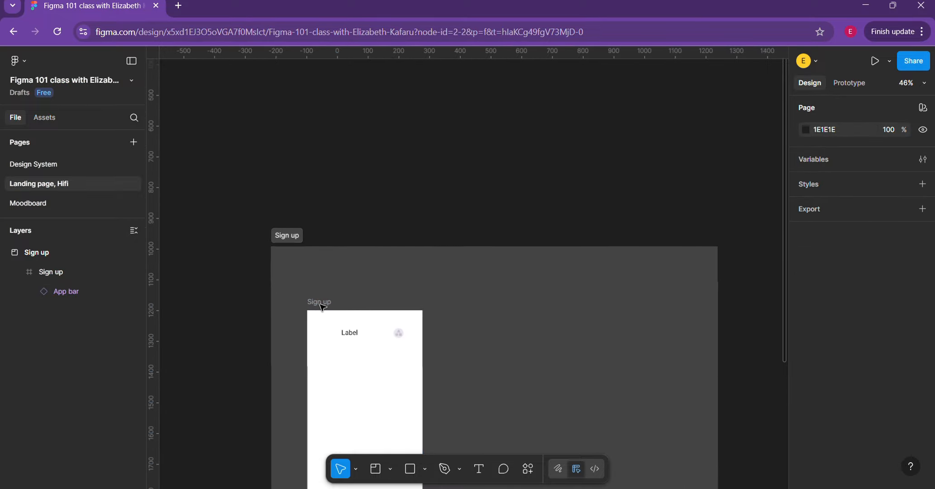
scroll(321, 307, "up", 1)
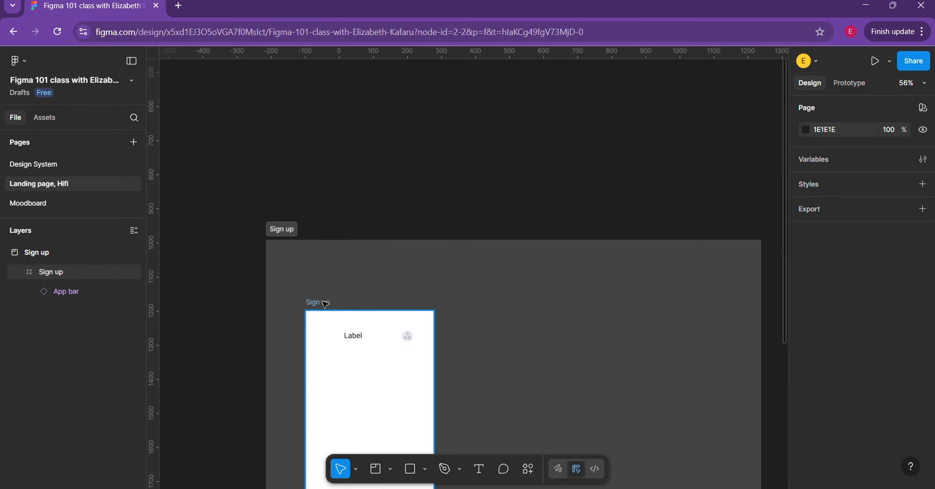
left_click_drag(325, 304, 319, 277)
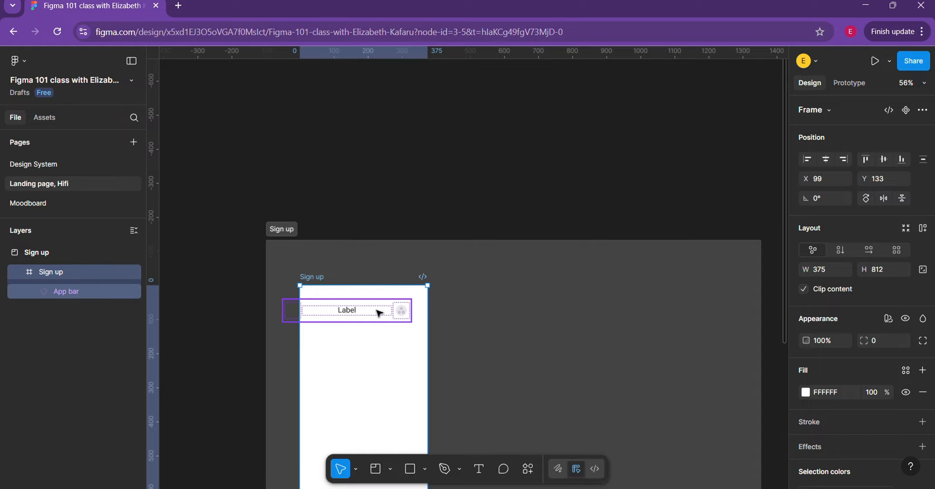
Align the app bar with the top of the Sign up frame, and move it out into the section at about X 601, Y 153
left_click(378, 312)
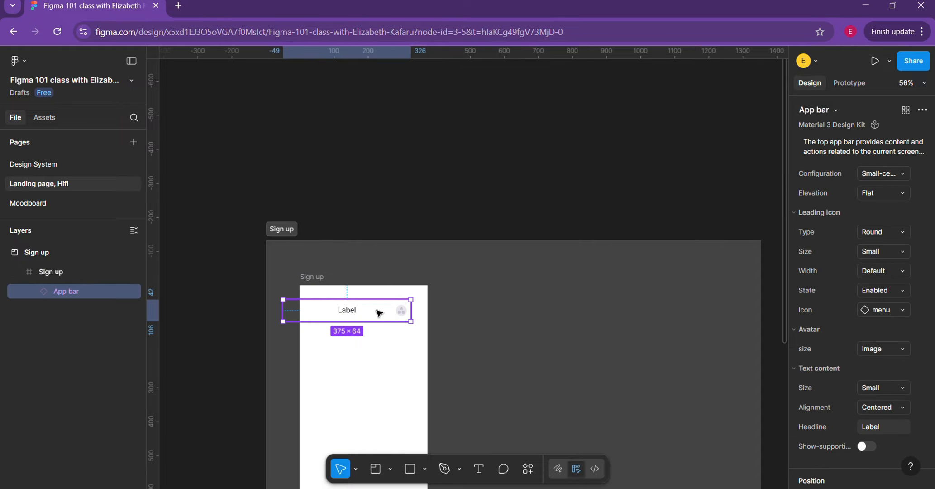
left_click_drag(382, 312, 397, 299)
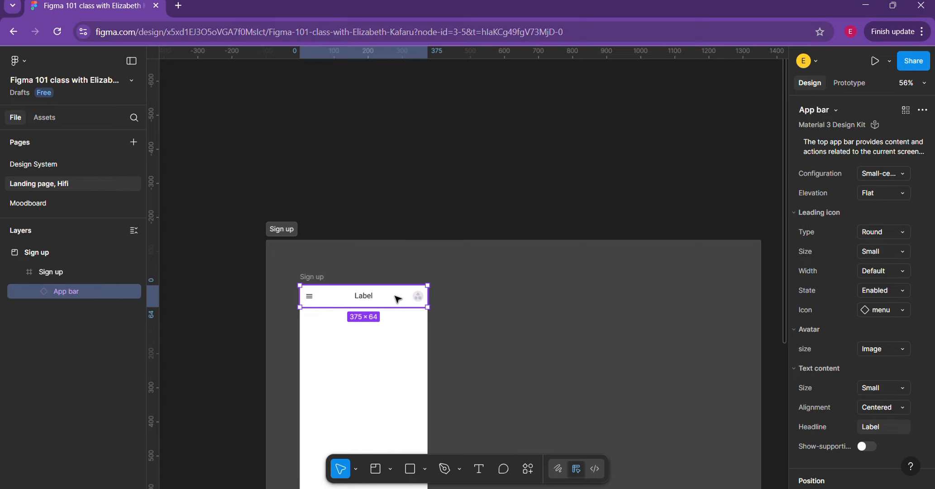
left_click_drag(398, 299, 568, 304)
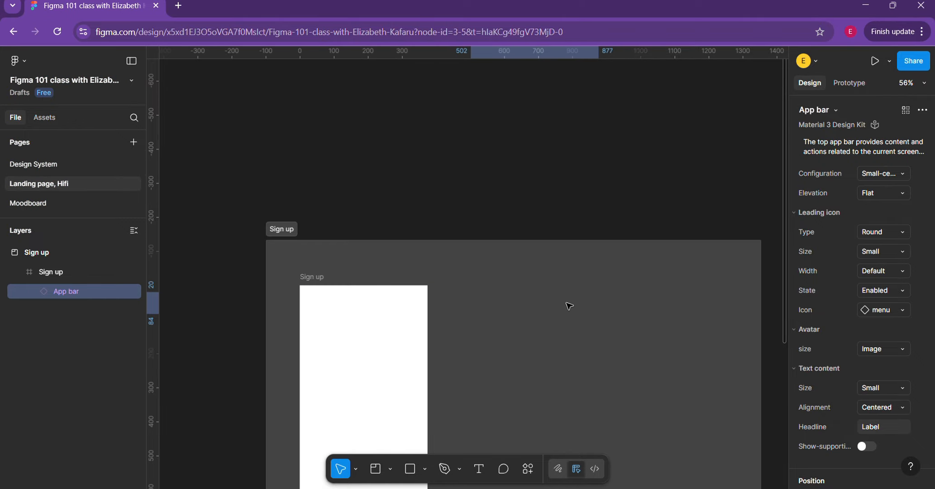
Apply auto layout to the Sign up frame and undo it
left_click(349, 309)
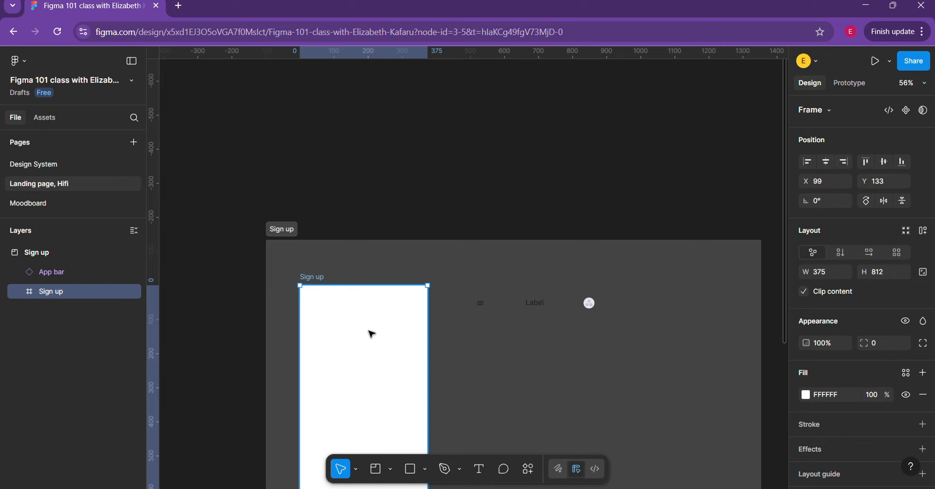
key("ctrl+z")
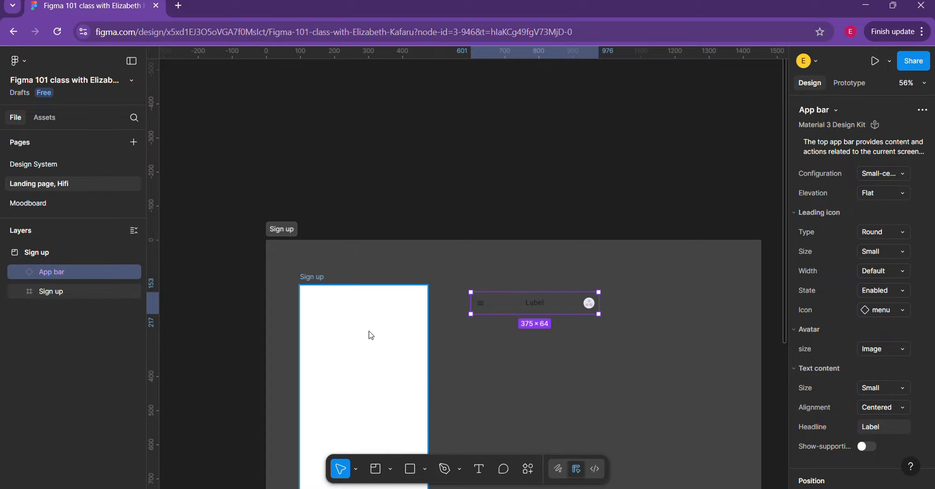
left_click(371, 335)
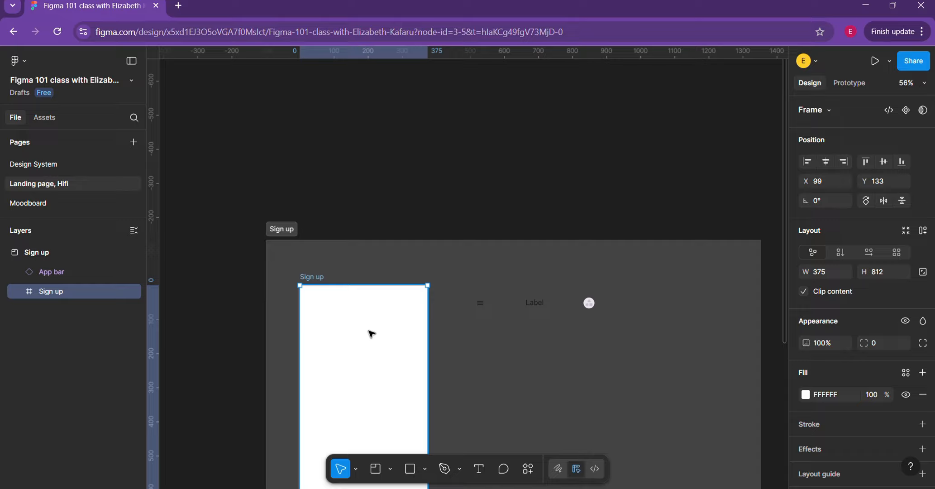
key("shift+a")
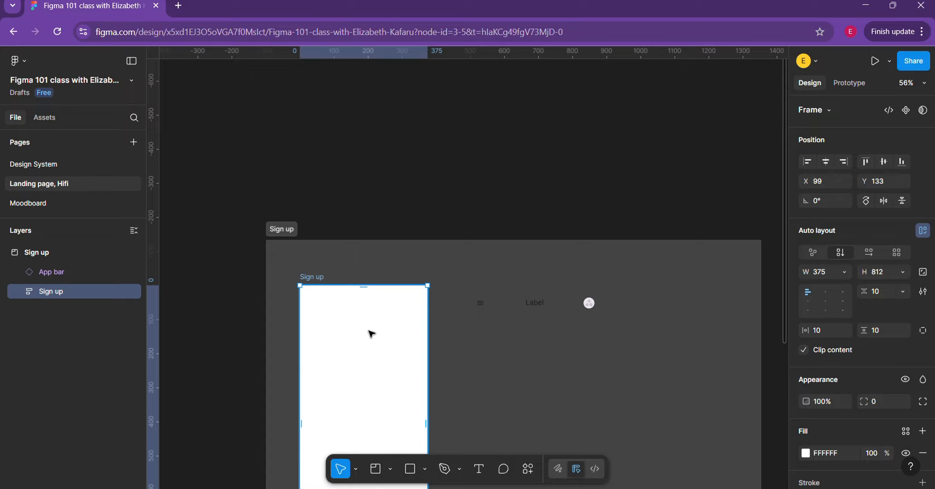
key("ctrl+z")
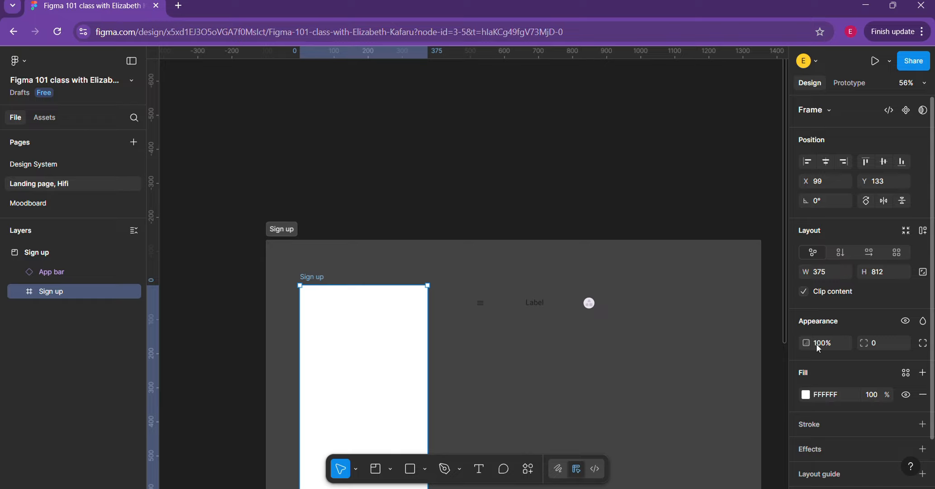
Check the Sign up frame's type options, and toggle its ready-for-dev status on and off again
left_click(832, 110)
left_click(831, 110)
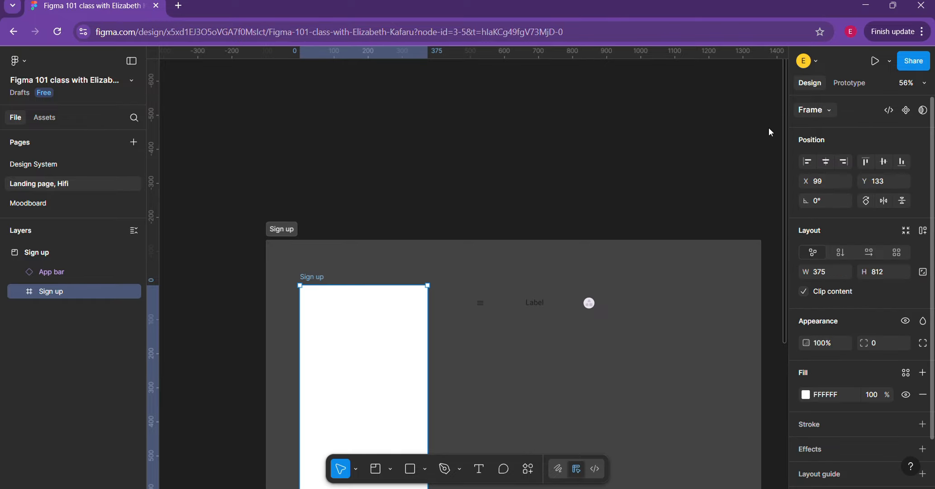
left_click(889, 110)
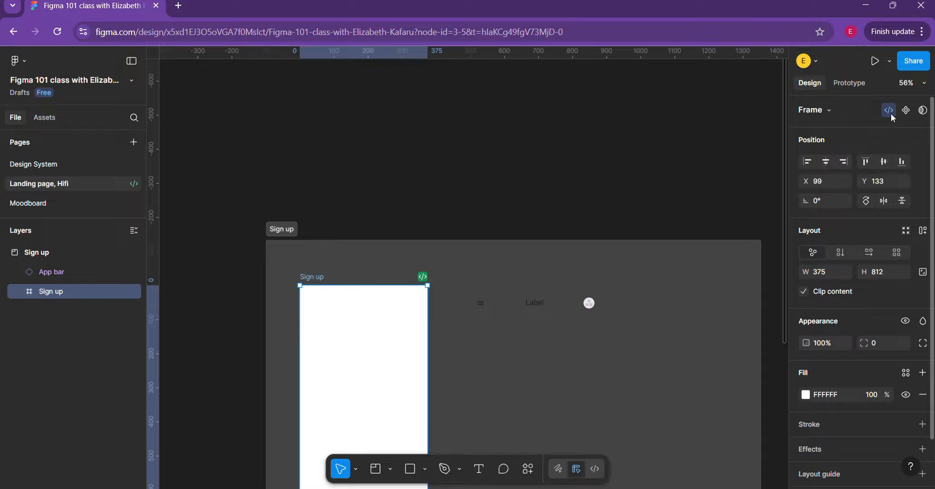
left_click(889, 109)
Add auto layout to the Sign up frame, remove it, and add it again with a vertical flow
scroll(814, 154, "down", 1)
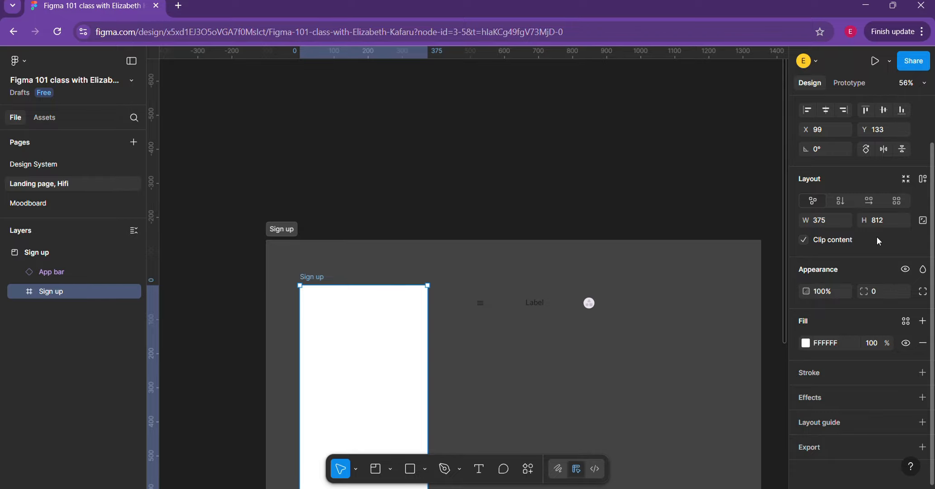
left_click(922, 179)
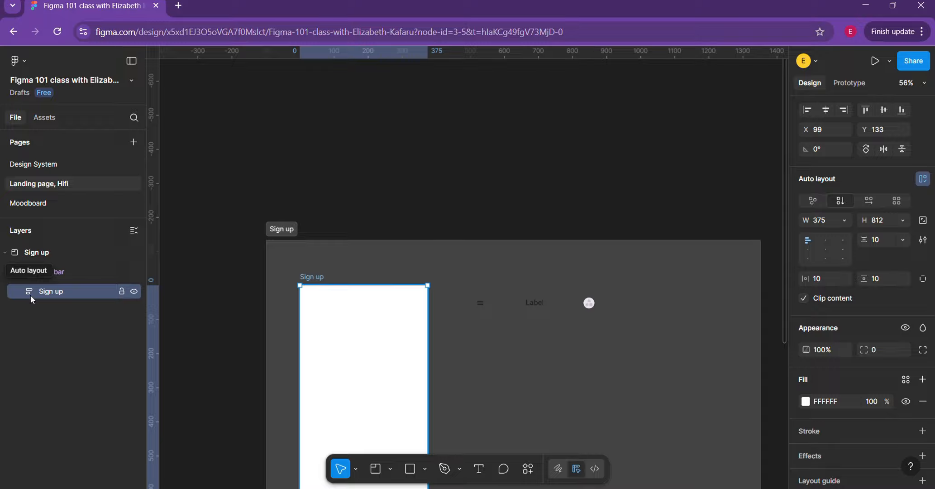
key("shift+alt+a")
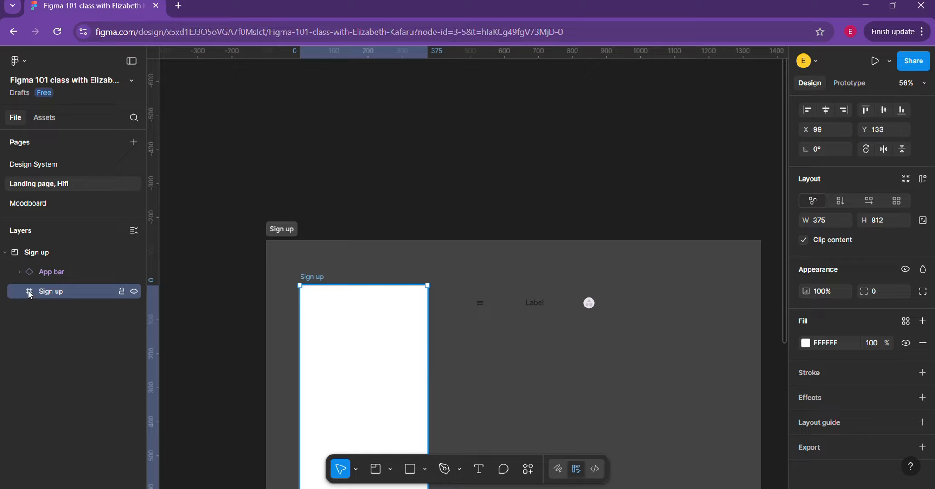
left_click(922, 178)
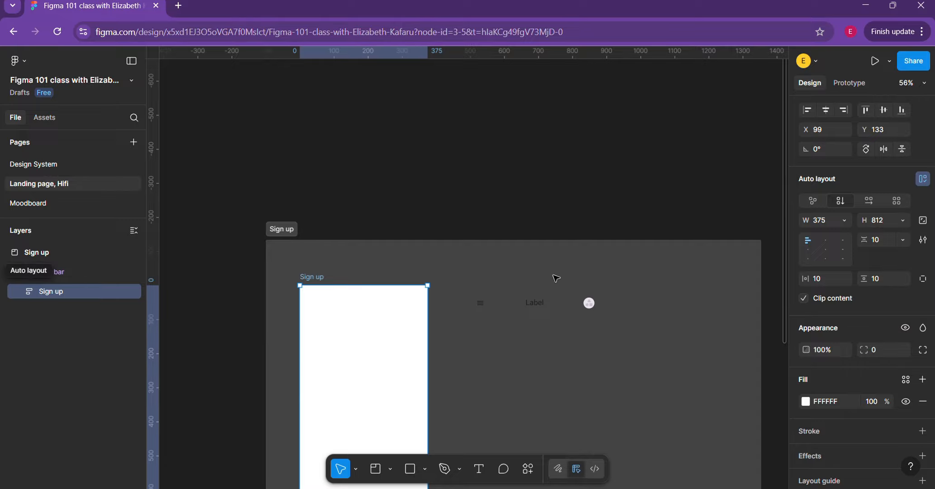
Hide the Sign up frame through its appearance settings and make it visible again
scroll(824, 363, "down", 2)
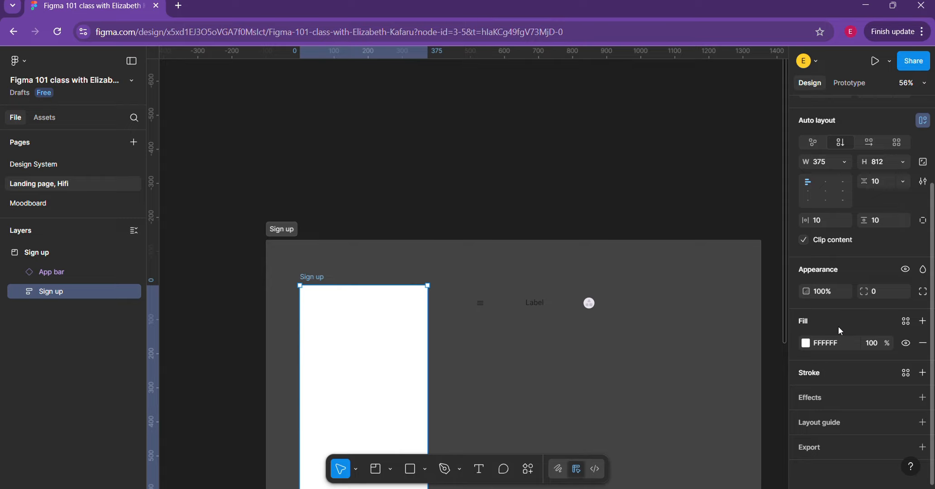
scroll(838, 326, "up", 1)
scroll(818, 293, "down", 1)
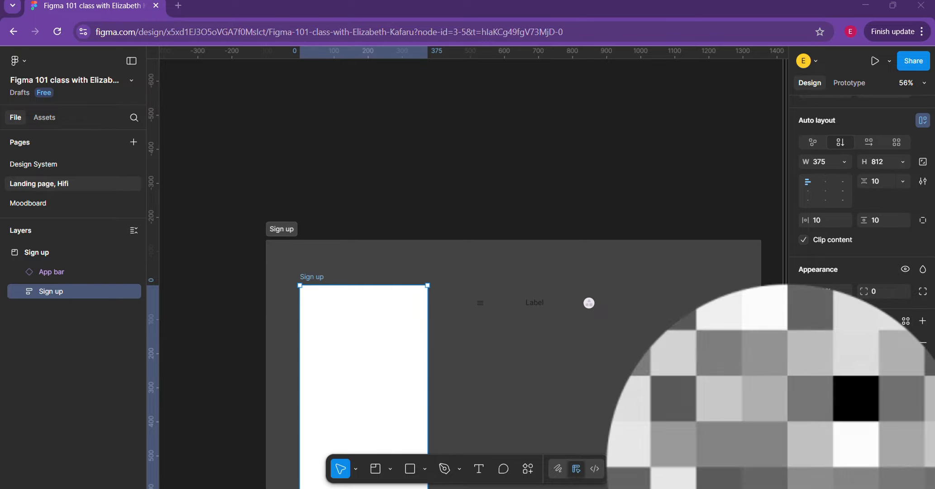
left_click(905, 270)
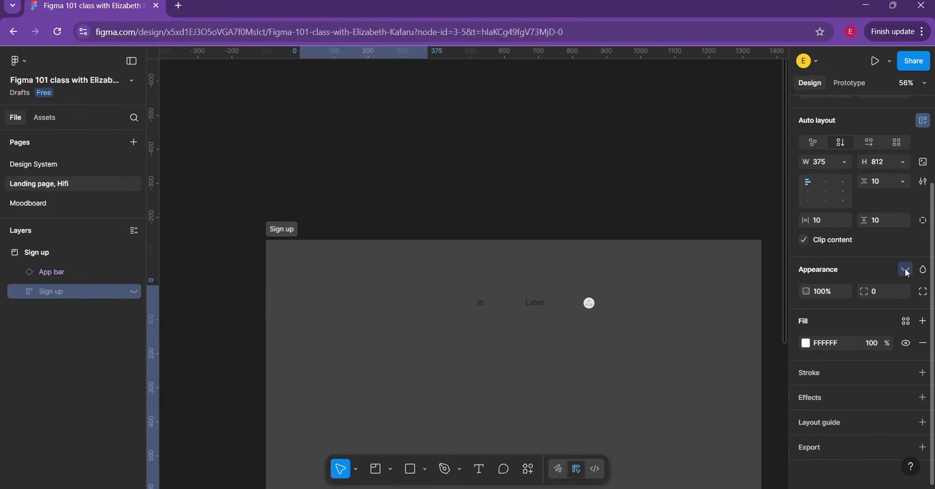
left_click(906, 270)
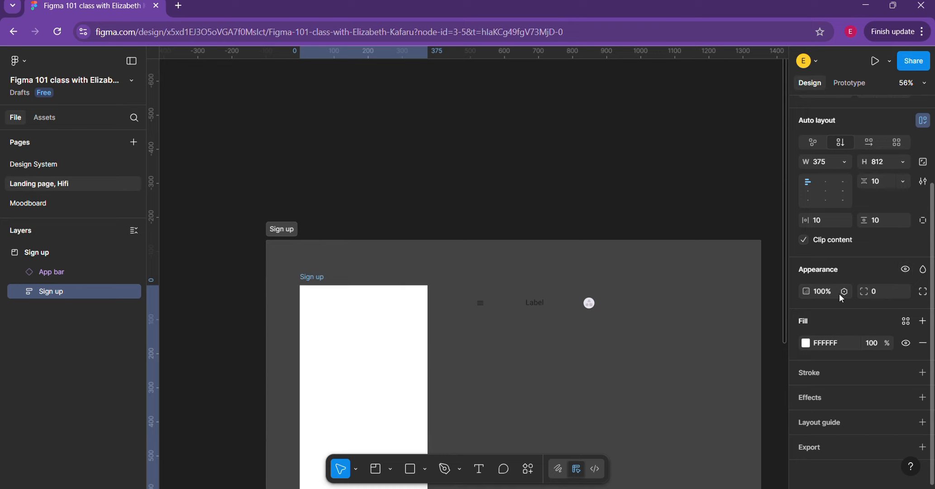
Set the Sign up frame's opacity to 10% and restore it to 100%
left_click(825, 295)
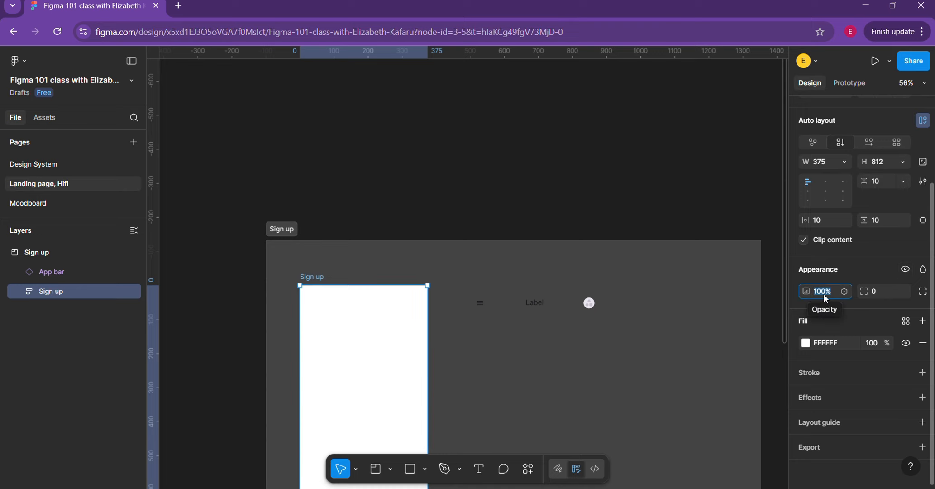
key("Return")
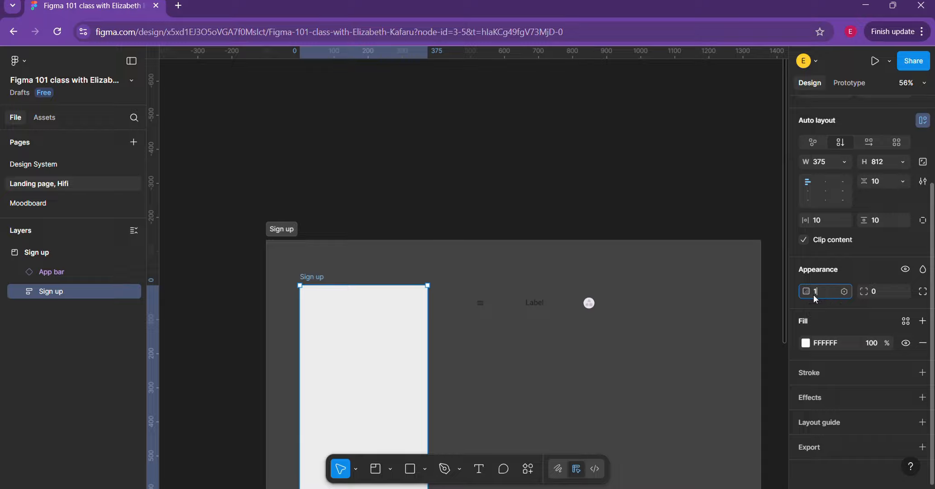
left_click(813, 294)
type("10")
key("Return")
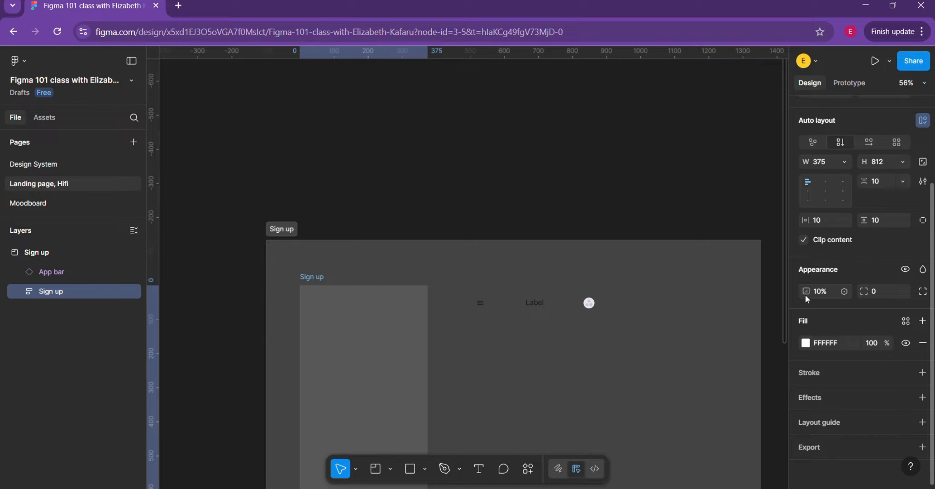
key("0")
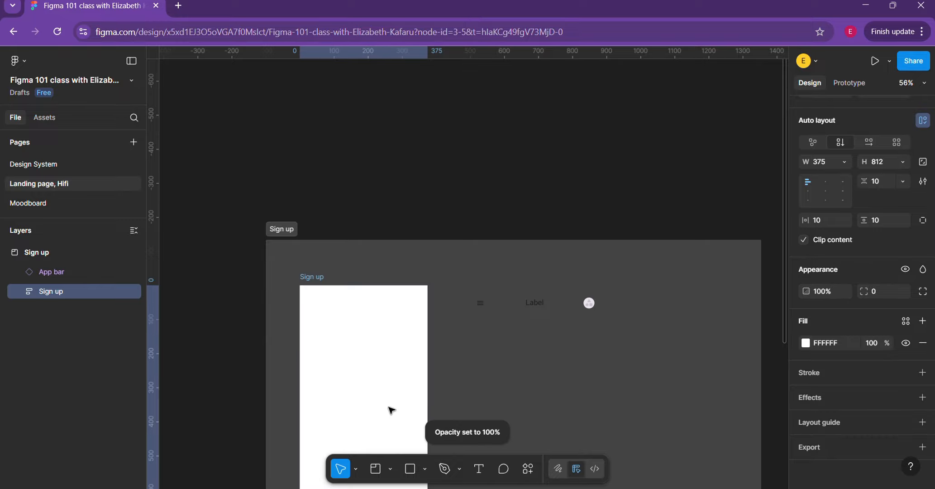
Move the App bar over the Sign up frame and nest it inside that frame in the layer order
left_click(536, 301)
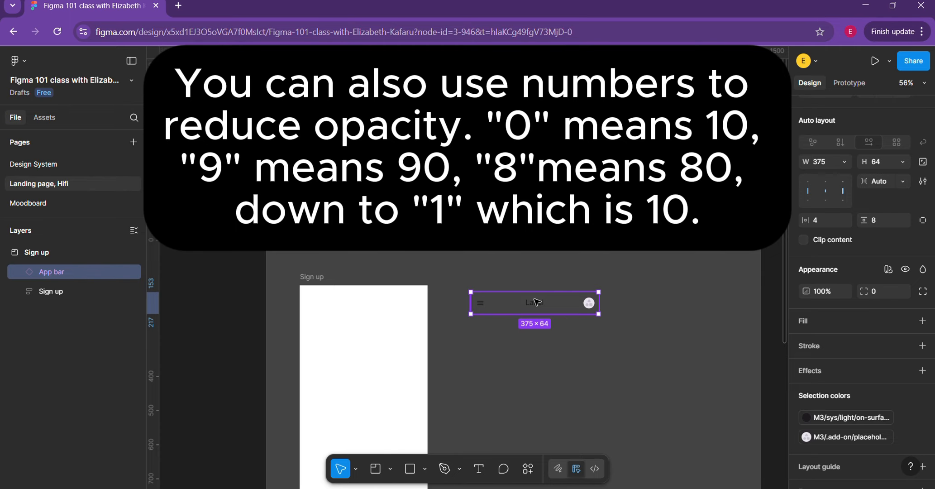
left_click_drag(536, 302, 365, 337)
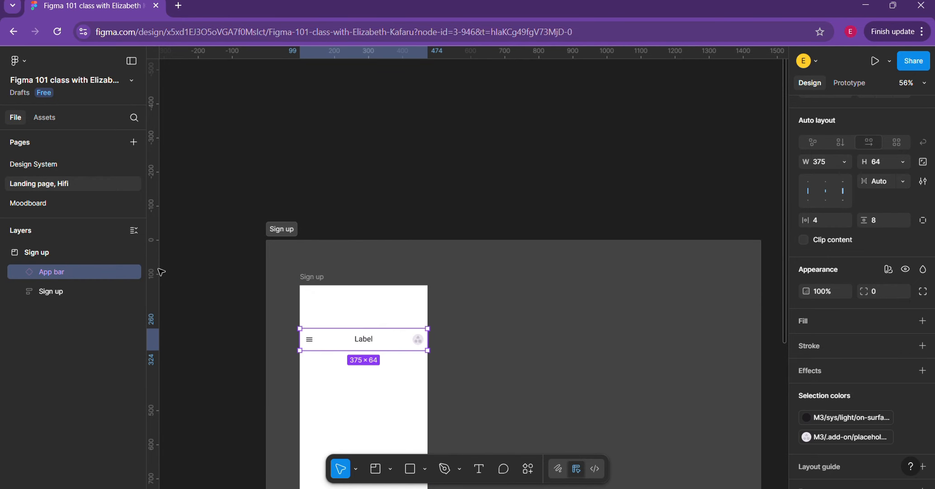
left_click_drag(56, 275, 61, 293)
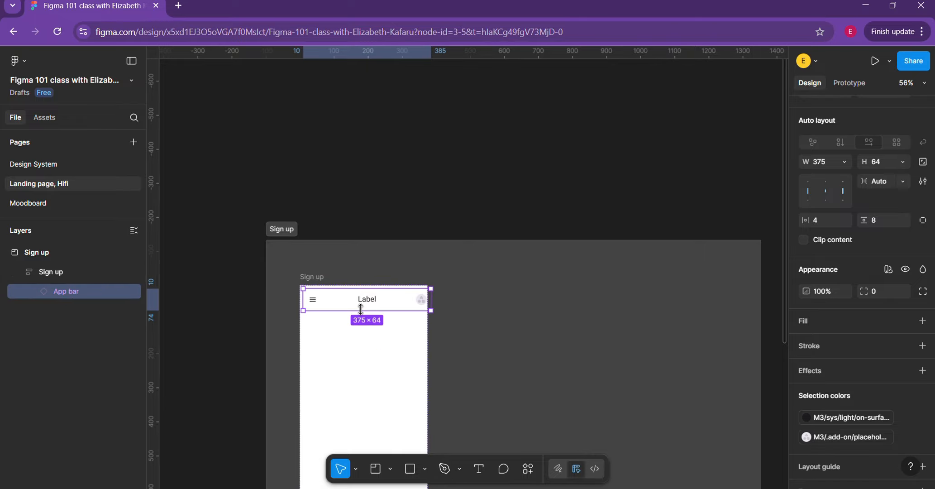
Set the Sign up frame's horizontal auto layout padding to 0
scroll(367, 309, "up", 5)
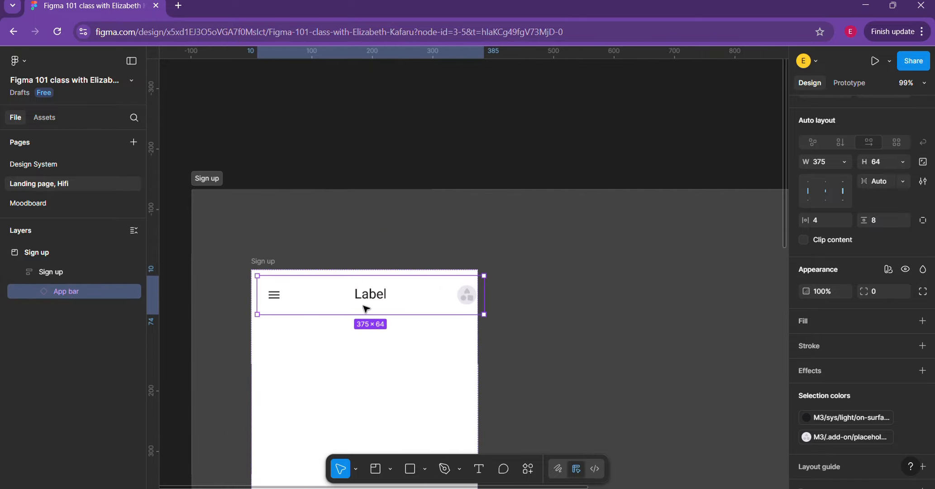
left_click(343, 360)
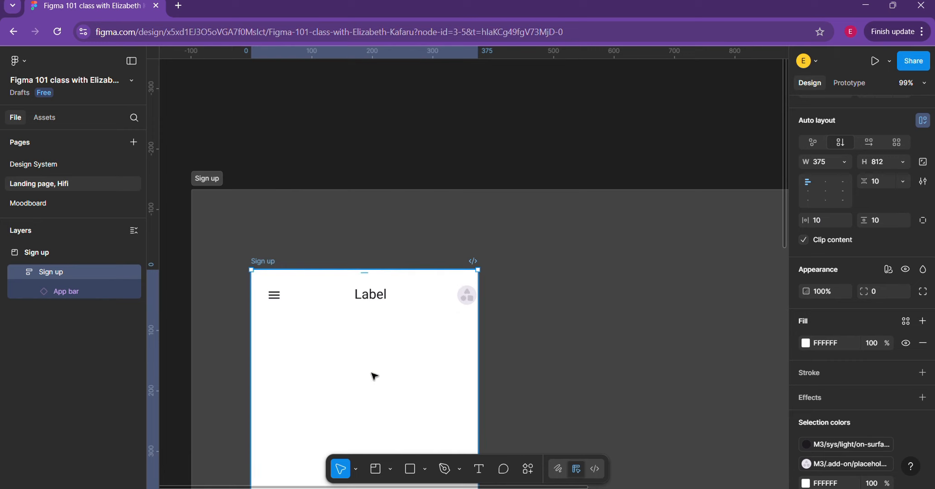
scroll(860, 184, "up", 2)
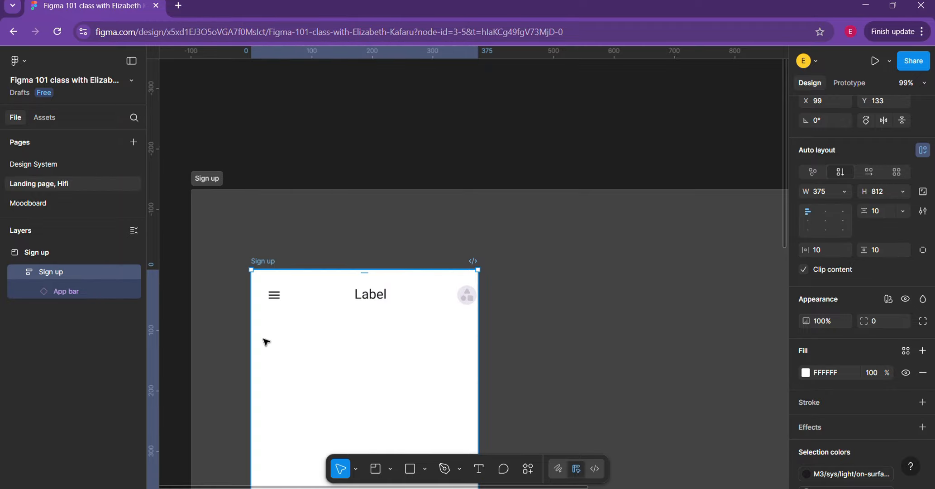
left_click(282, 300)
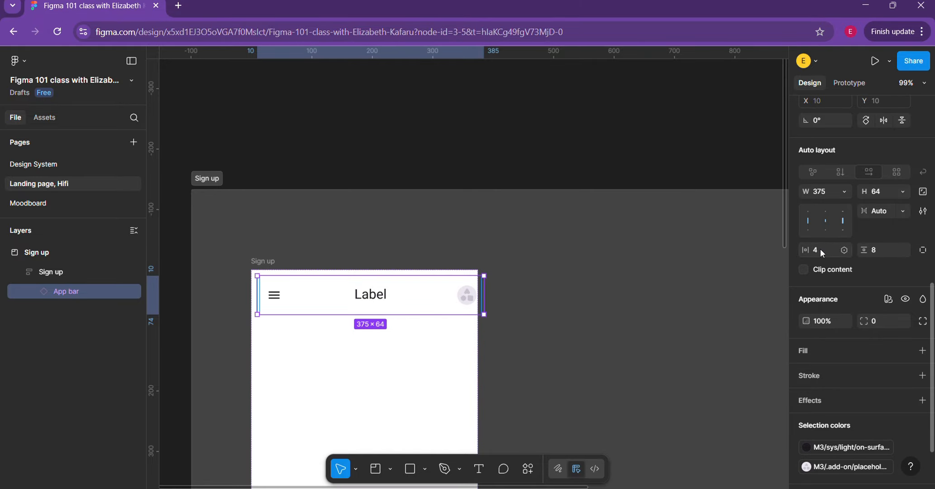
left_click(355, 399)
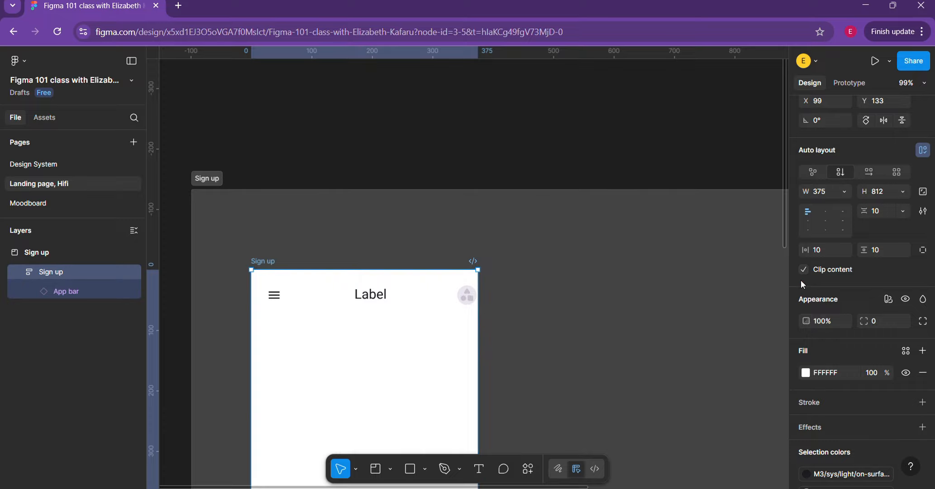
left_click(820, 251)
key("Return")
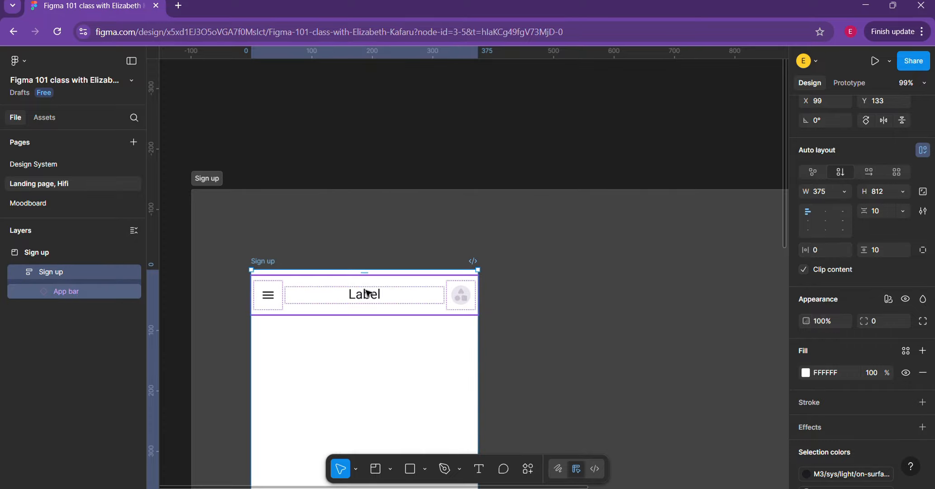
Set the Sign up frame's top padding to 0, leaving the bottom padding at 10
left_click(869, 250)
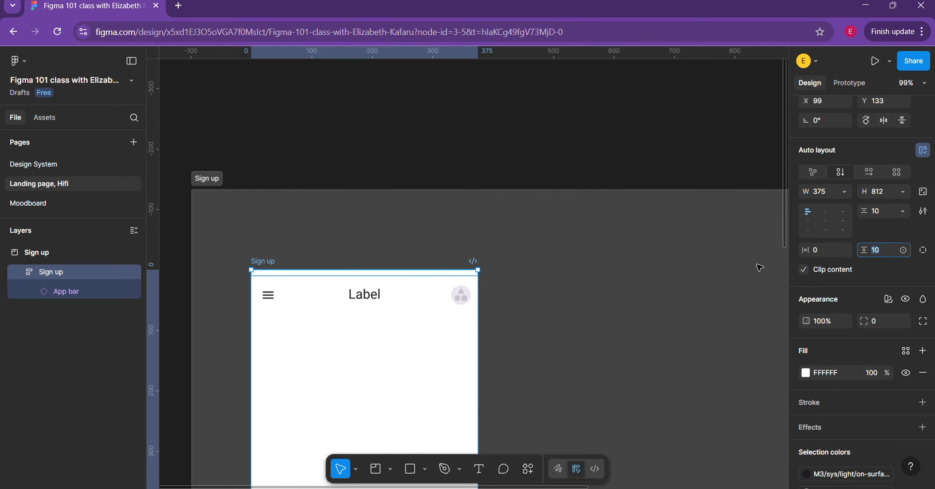
left_click(360, 270)
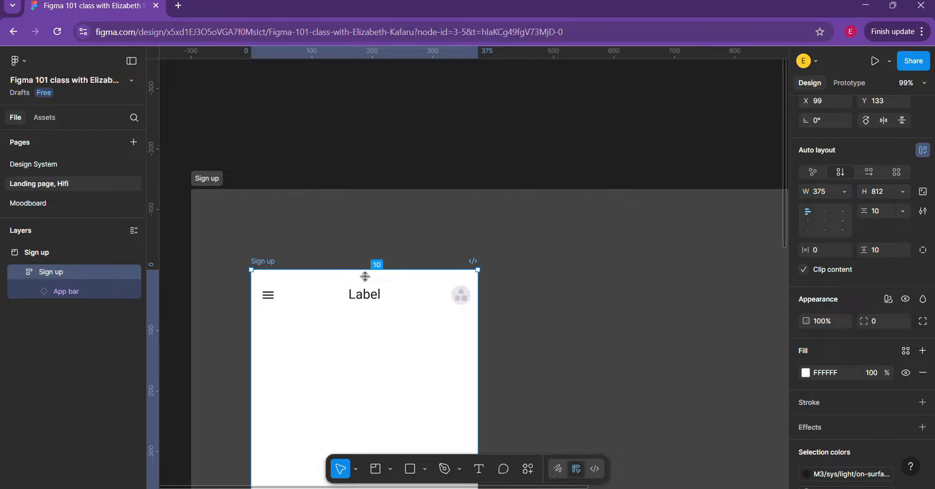
left_click(365, 276)
type("0")
key("Return")
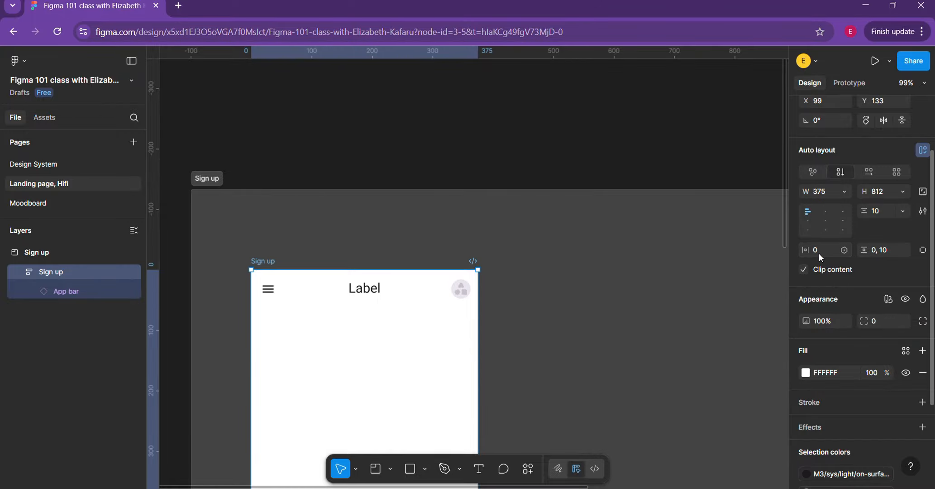
Draw a new frame about 369 × 382 beside the Sign up frame, inside the Sign up section
scroll(514, 315, "down", 4)
scroll(520, 314, "down", 3)
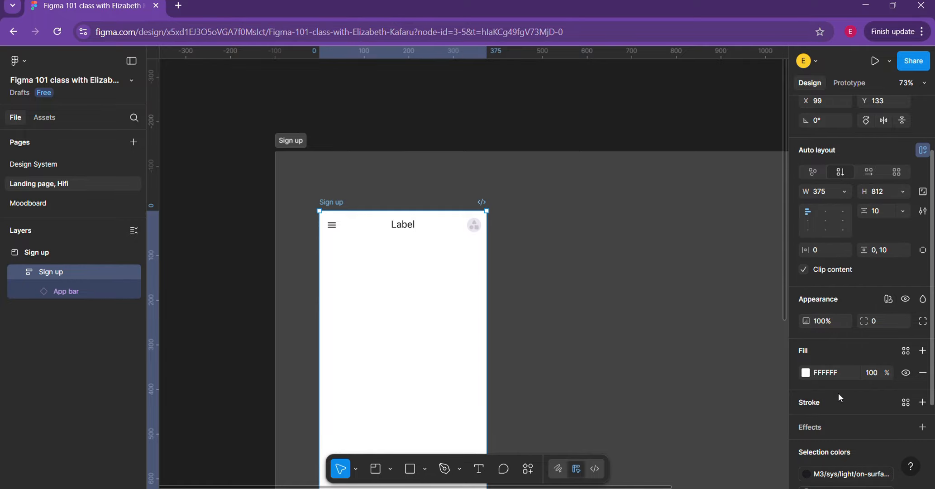
scroll(838, 393, "down", 3)
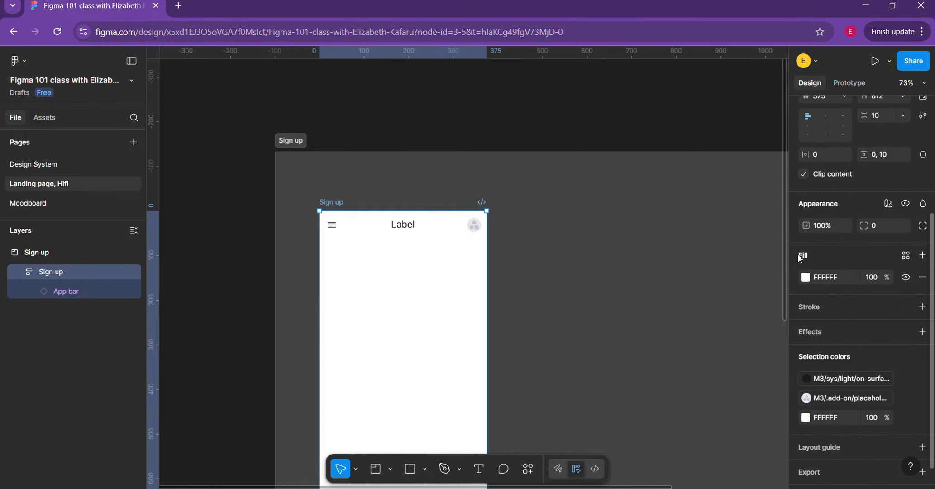
scroll(403, 312, "right", 1)
scroll(402, 312, "right", 5)
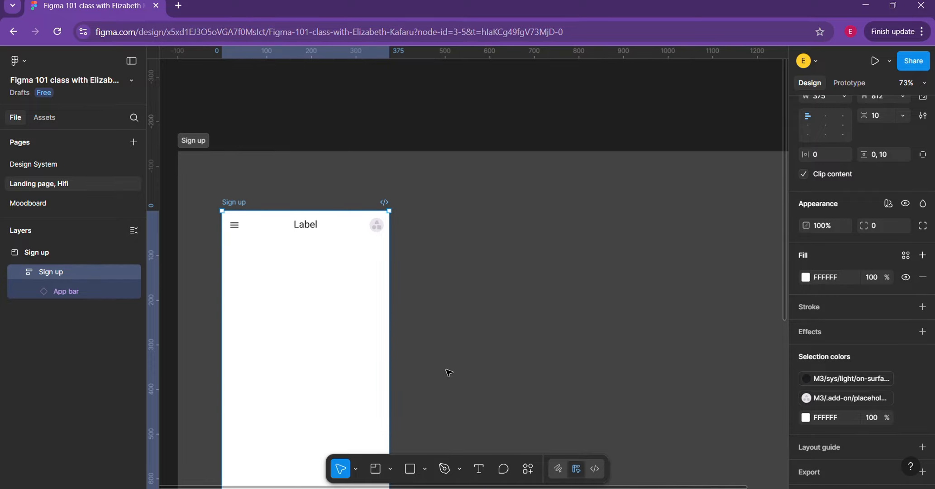
left_click(390, 471)
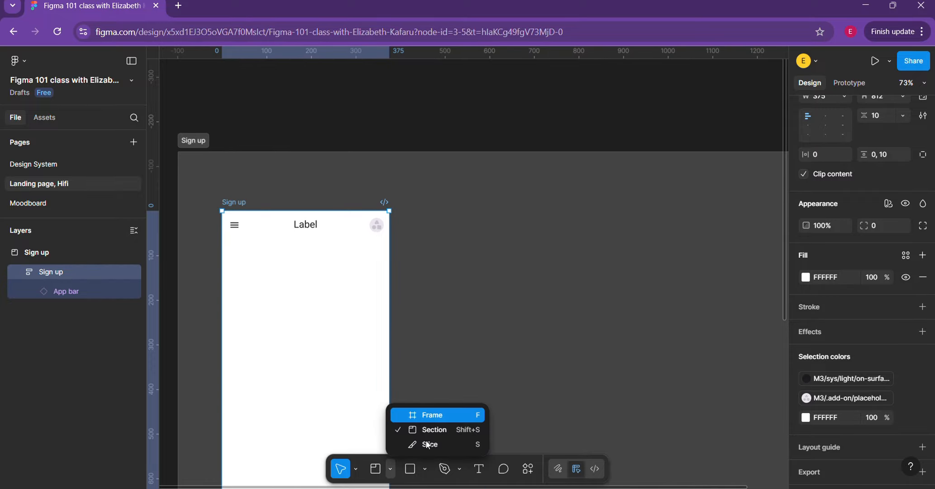
left_click(429, 416)
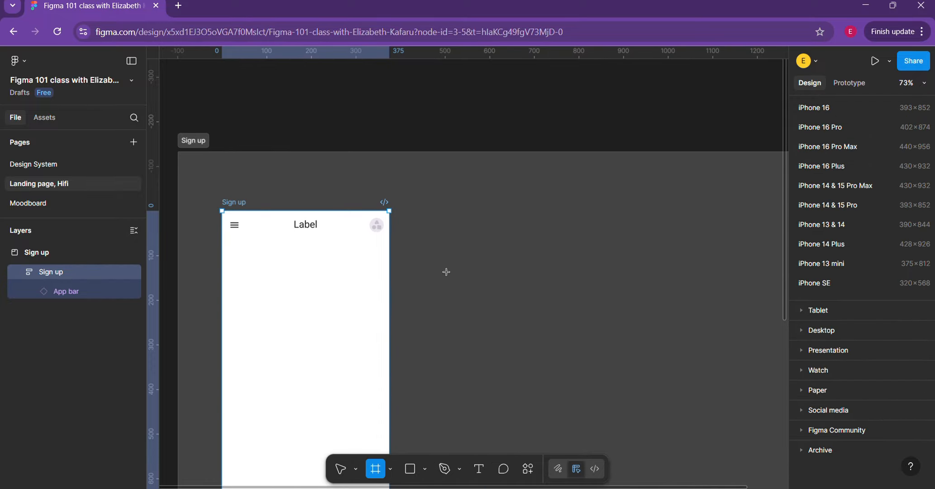
left_click_drag(429, 228, 593, 398)
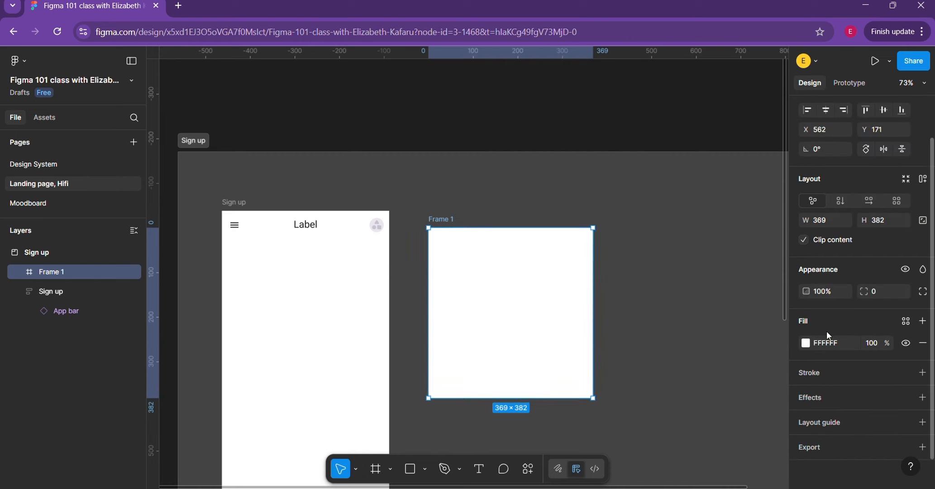
Open the new frame's fill colour settings and cycle the colour format through RGB, CSS, HSL and HSB back to Hex
left_click(810, 343)
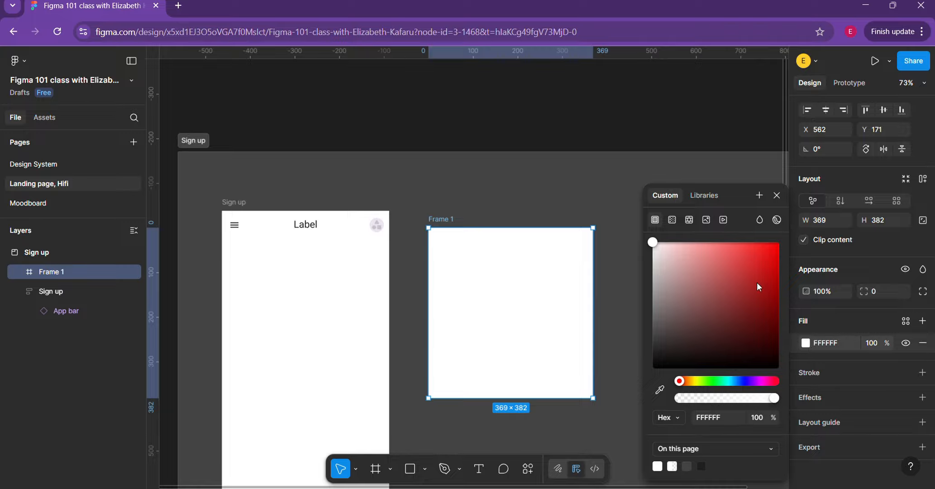
left_click(806, 344)
left_click(806, 344)
left_click(685, 419)
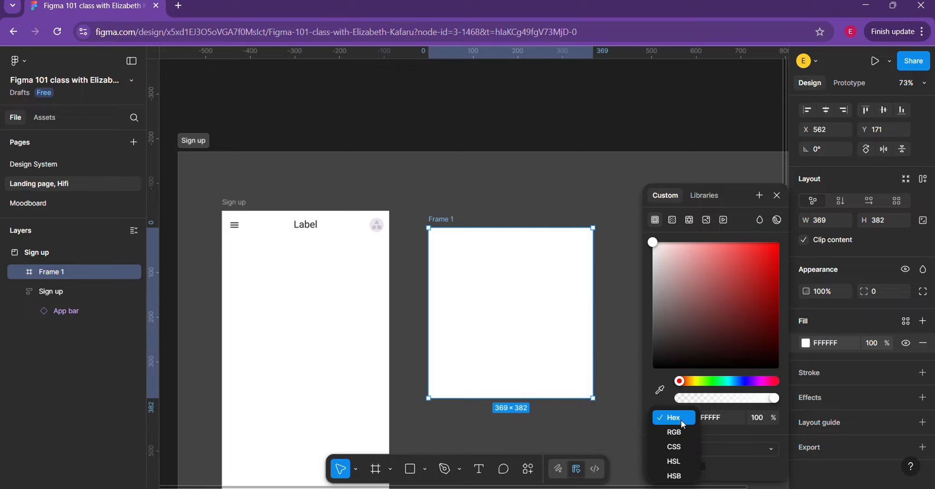
left_click(679, 432)
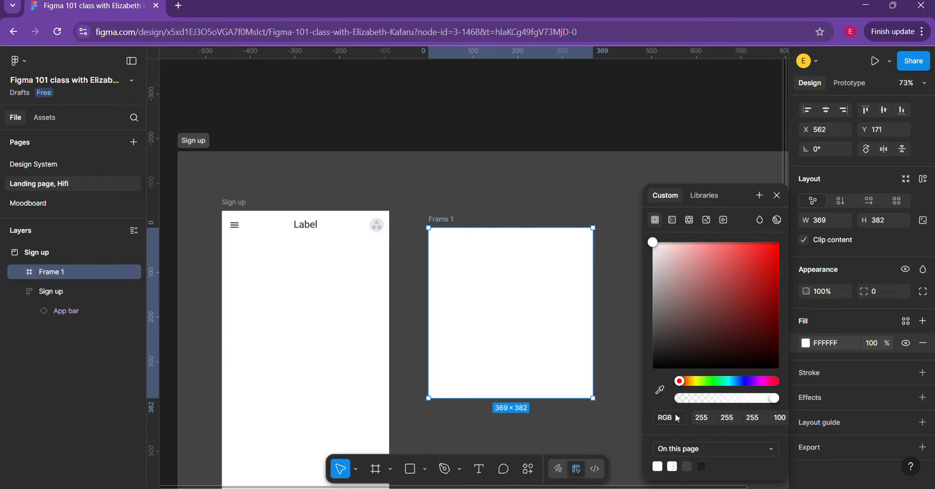
left_click(677, 417)
left_click(674, 433)
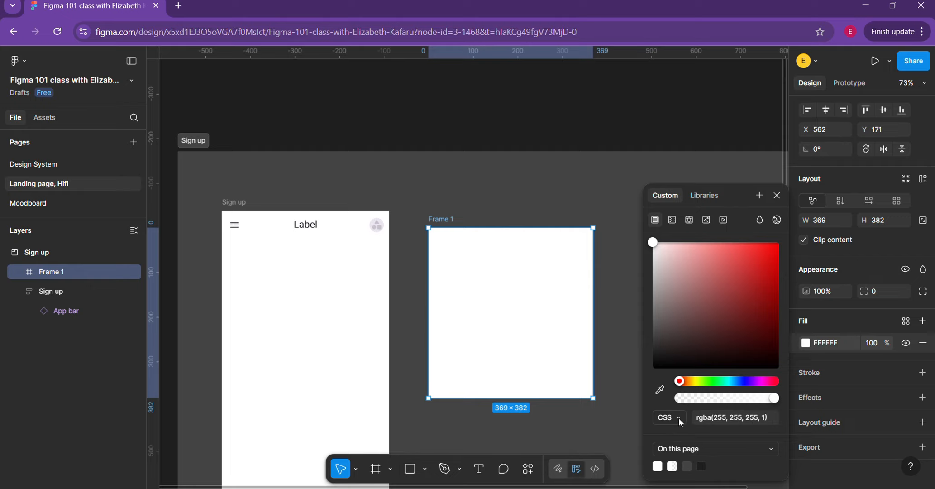
left_click(678, 418)
left_click(679, 436)
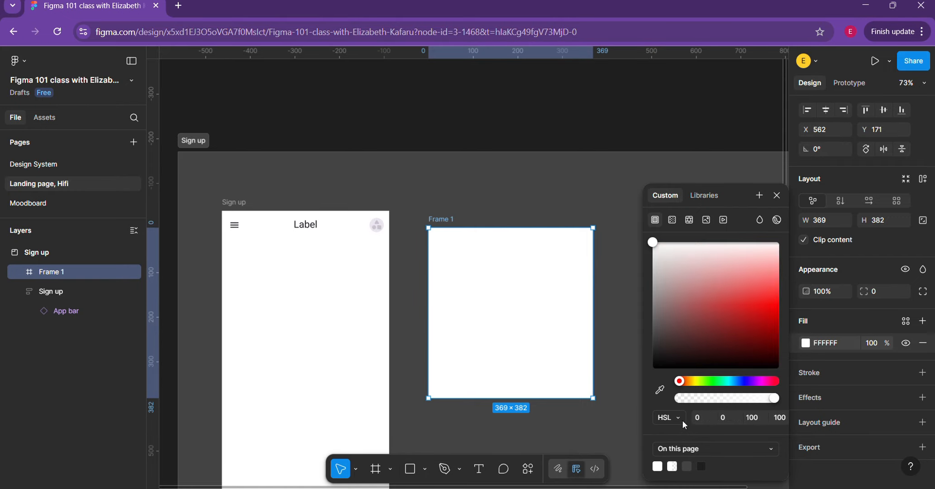
left_click(681, 419)
left_click(676, 432)
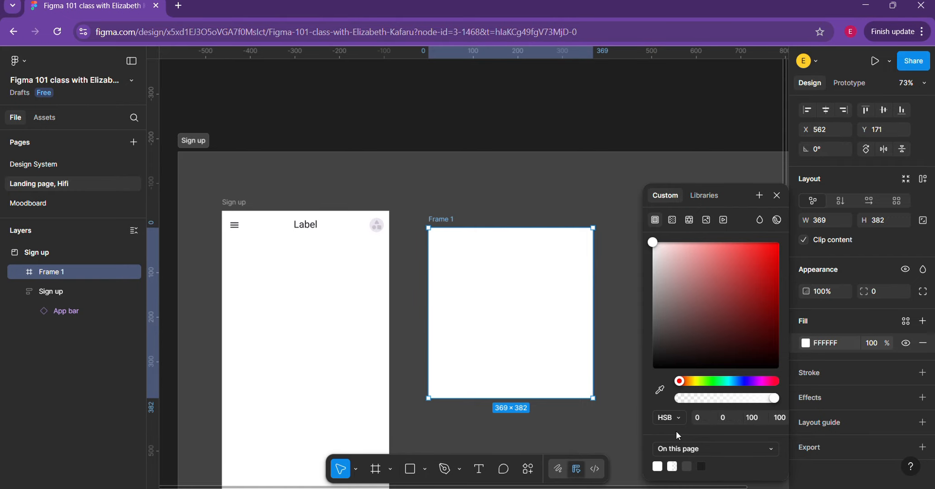
left_click(678, 419)
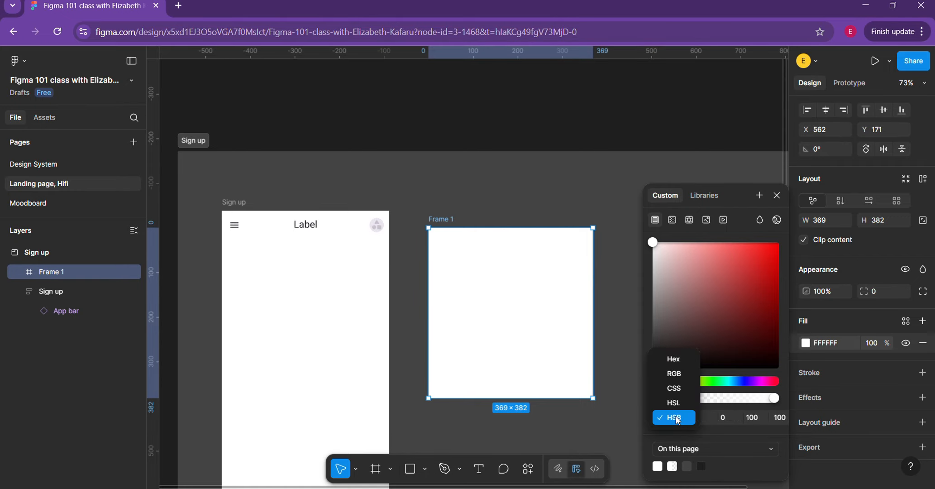
left_click(679, 358)
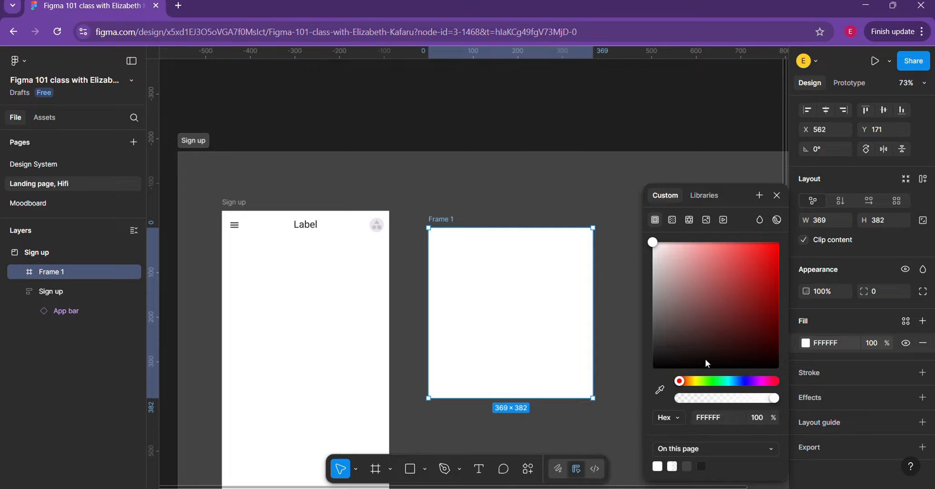
Try several red shades as the new frame's fill, ending on D22222
left_click(727, 307)
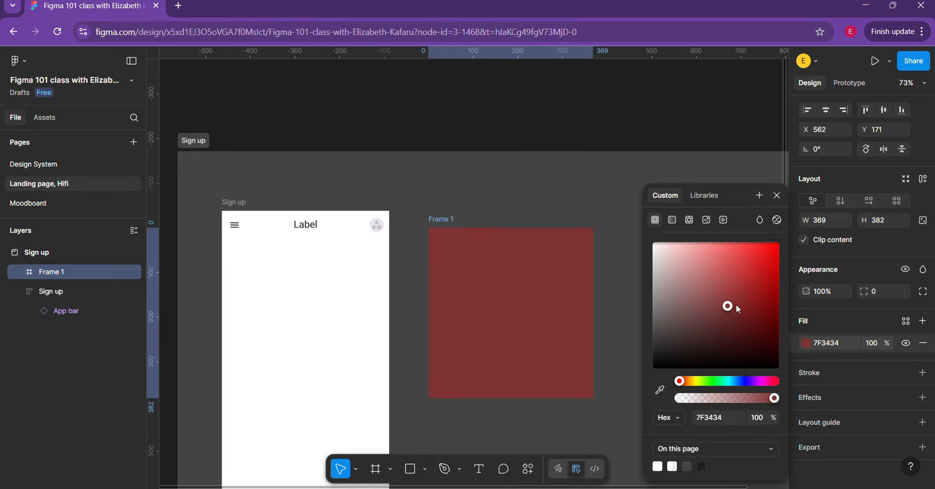
left_click(762, 273)
left_click(709, 257)
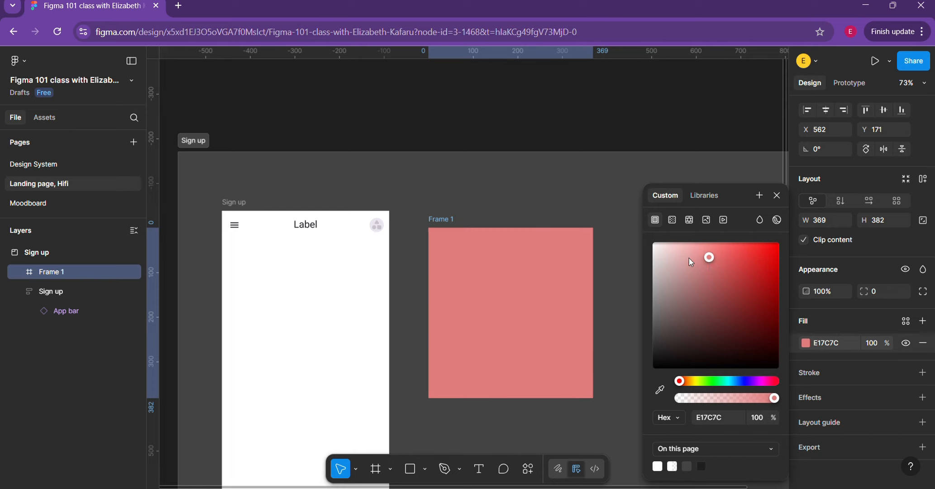
left_click(676, 256)
left_click(758, 247)
left_click_drag(758, 247, 758, 269)
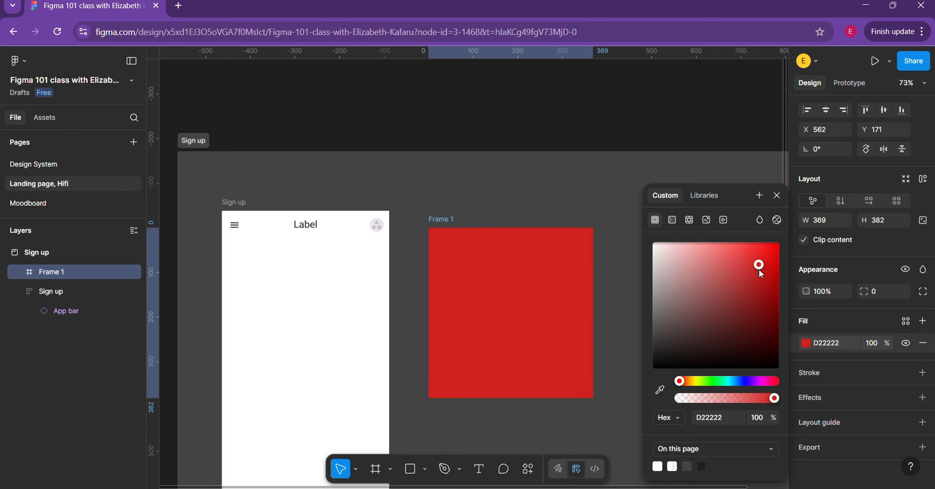
Shift the new frame's fill through blue to a vivid purple, A315F5, and close the colour picker
left_click(744, 381)
left_click(753, 295)
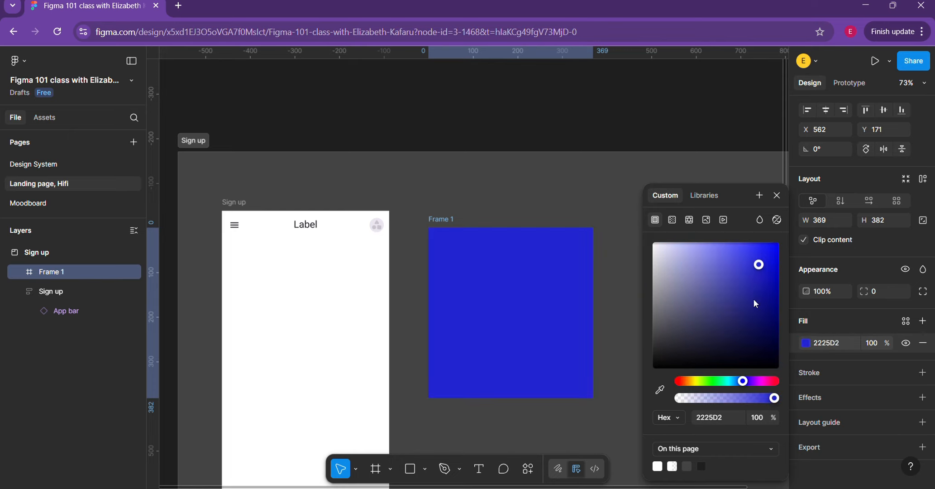
left_click(696, 268)
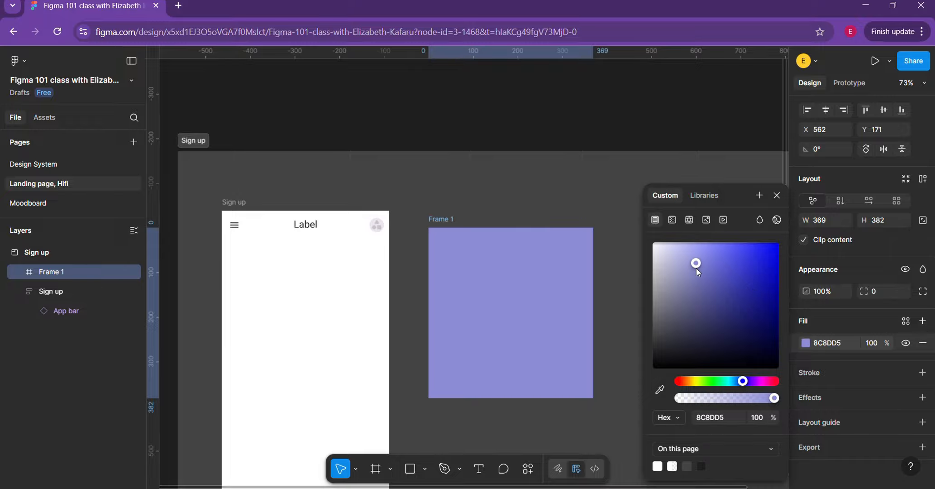
left_click(753, 381)
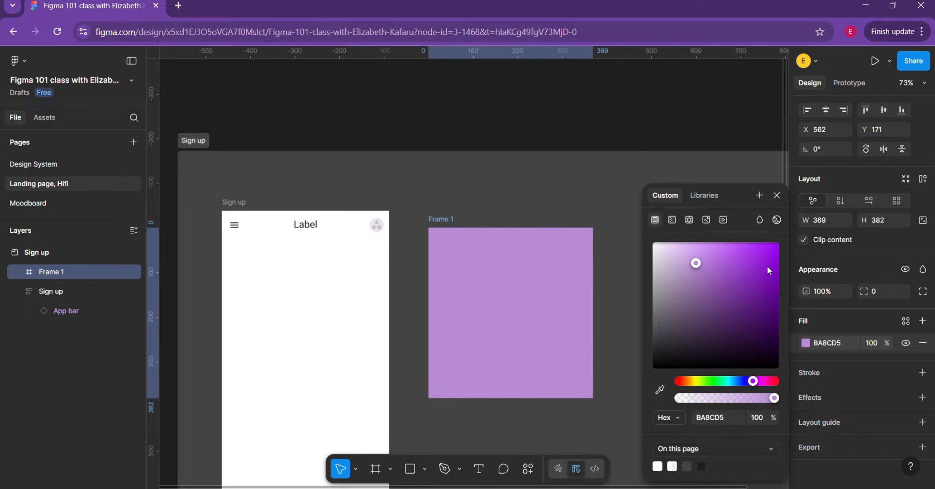
mouse_move(768, 267)
left_mouse_down()
mouse_move(768, 254)
mouse_move(770, 302)
mouse_move(771, 256)
left_mouse_up()
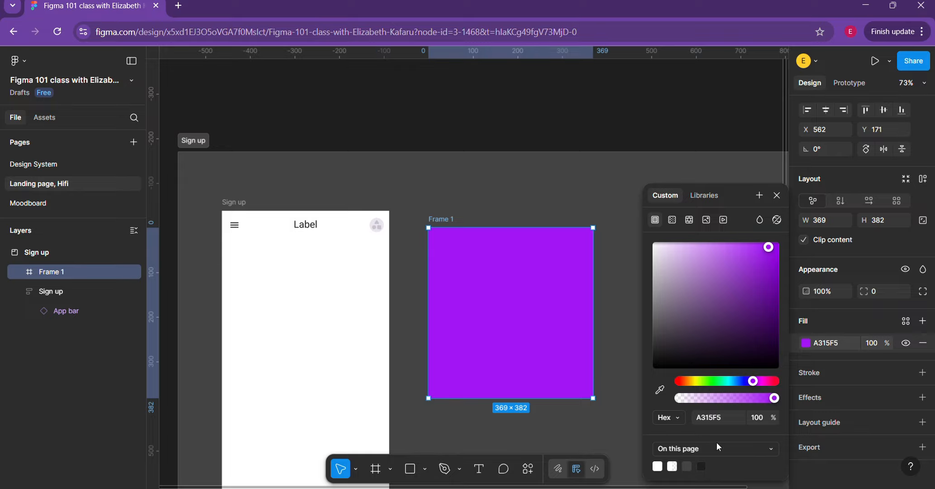
left_click(774, 199)
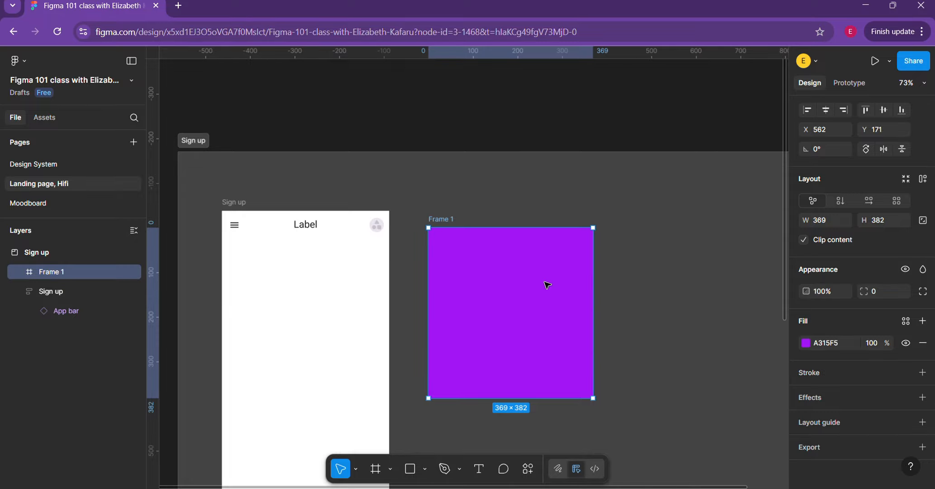
left_click(624, 283)
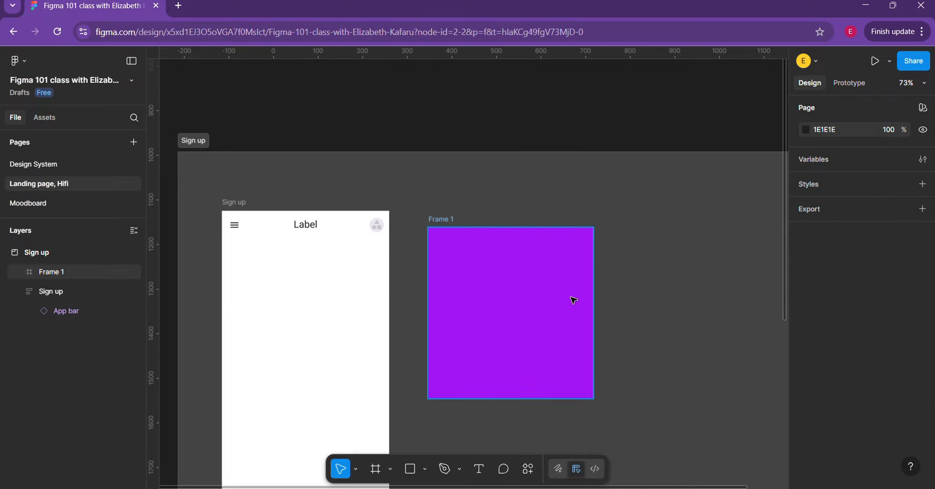
Add a stroke to the purple frame beside the Sign up frame and set its colour to FFFFFF
left_click(563, 329)
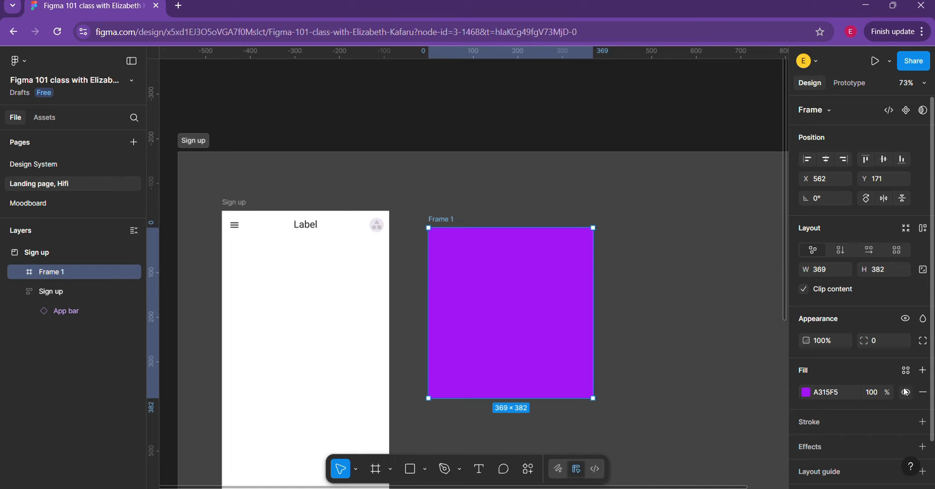
left_click(922, 422)
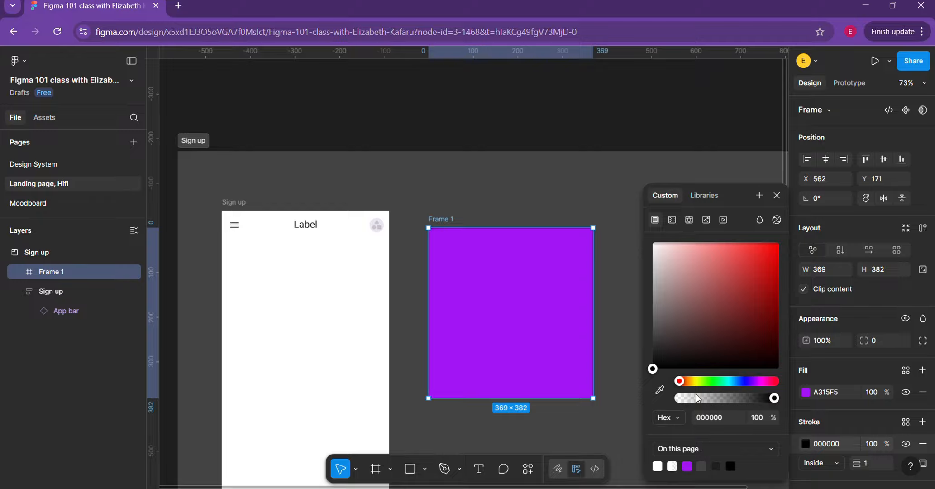
left_click(712, 416)
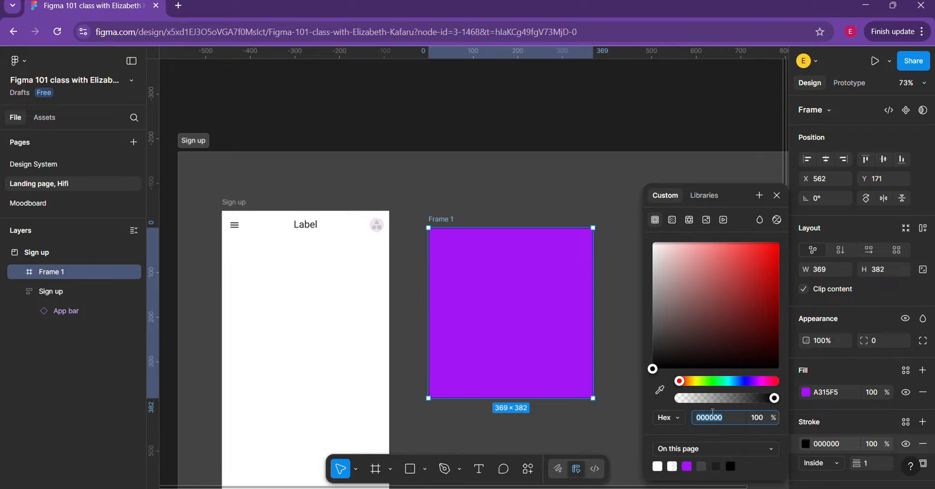
type("ffffff")
key("Return")
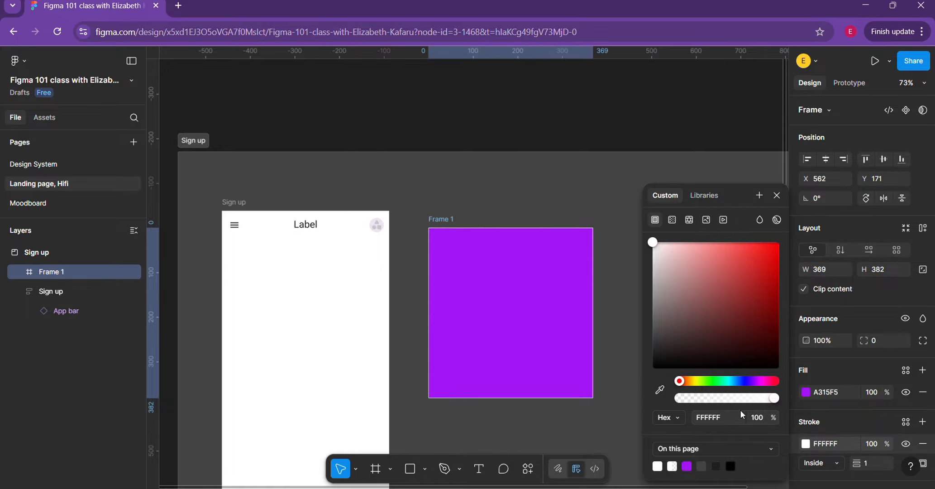
left_click(607, 392)
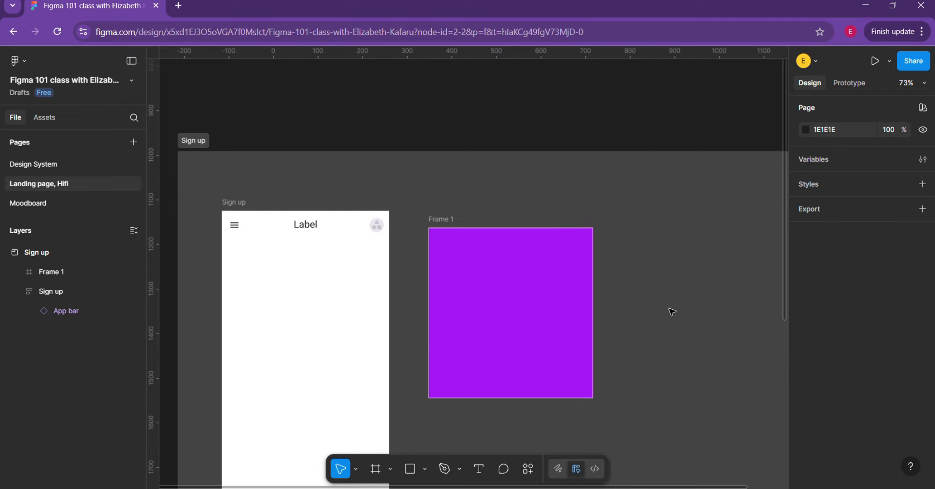
Set the purple frame's stroke weight to 5
left_click(534, 318)
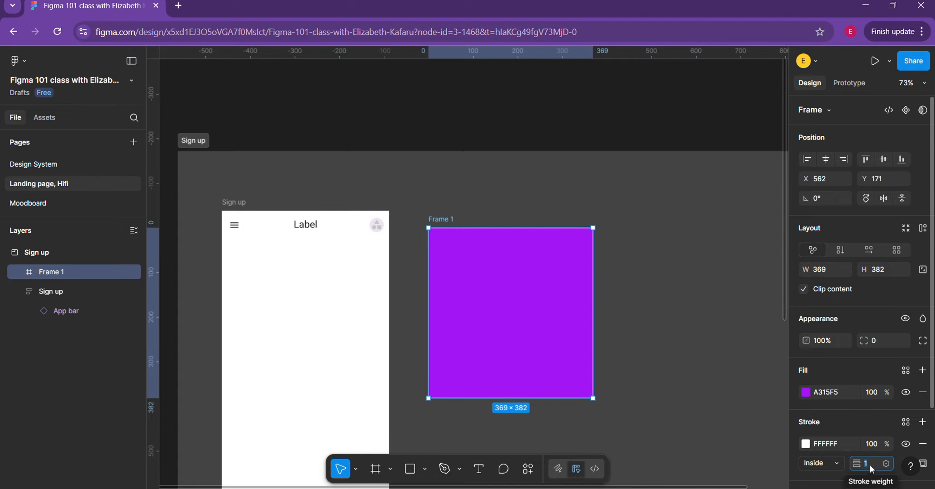
type("5")
key("Return")
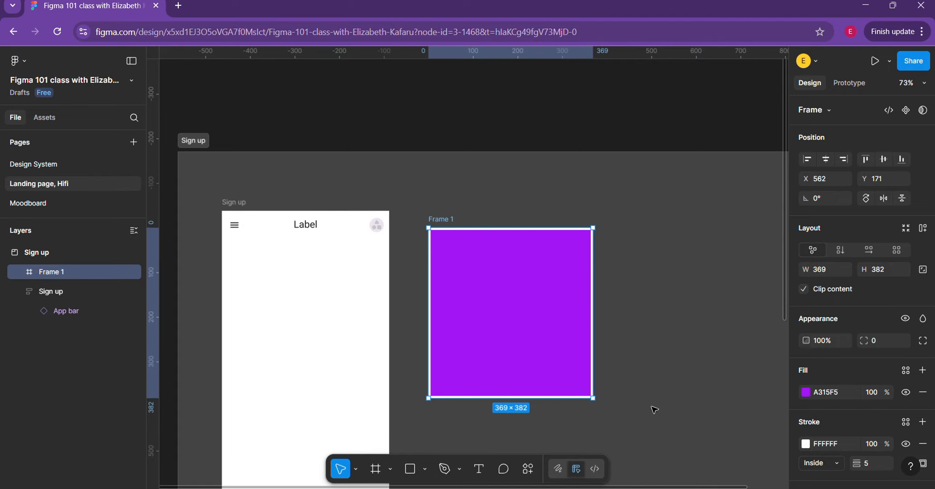
Try the Center and Outside positions for the purple frame's stroke and return it to Inside
scroll(826, 440, "down", 1)
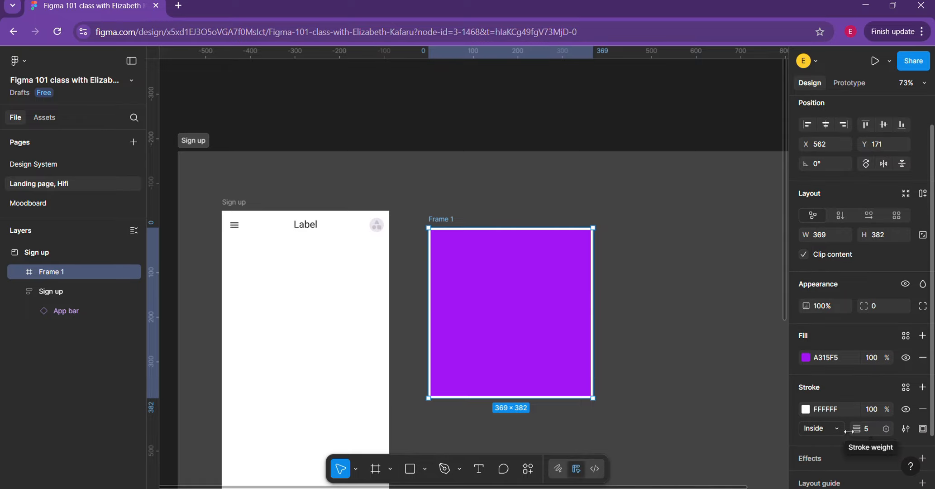
left_click(834, 430)
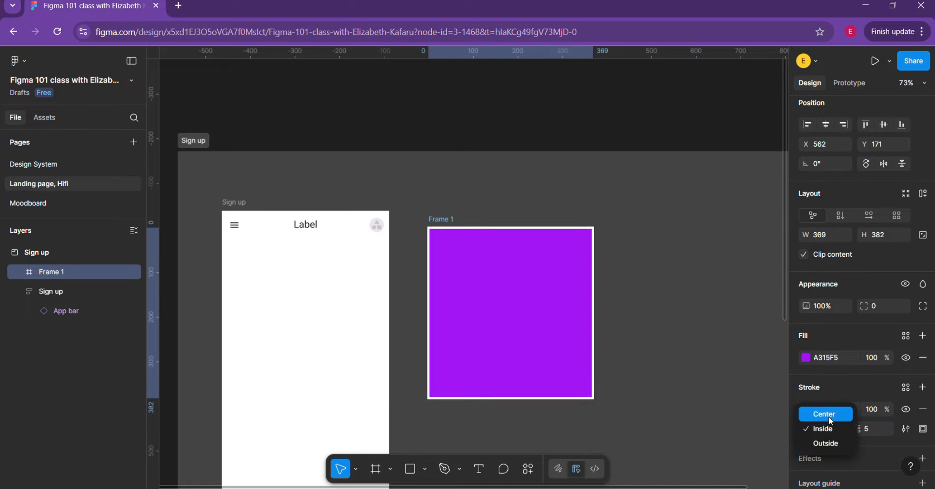
left_click(829, 414)
left_click(828, 425)
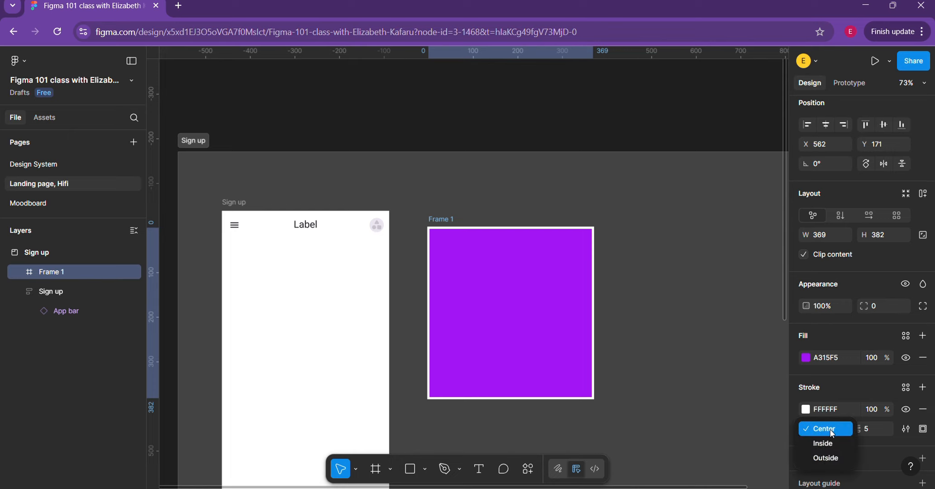
left_click(826, 458)
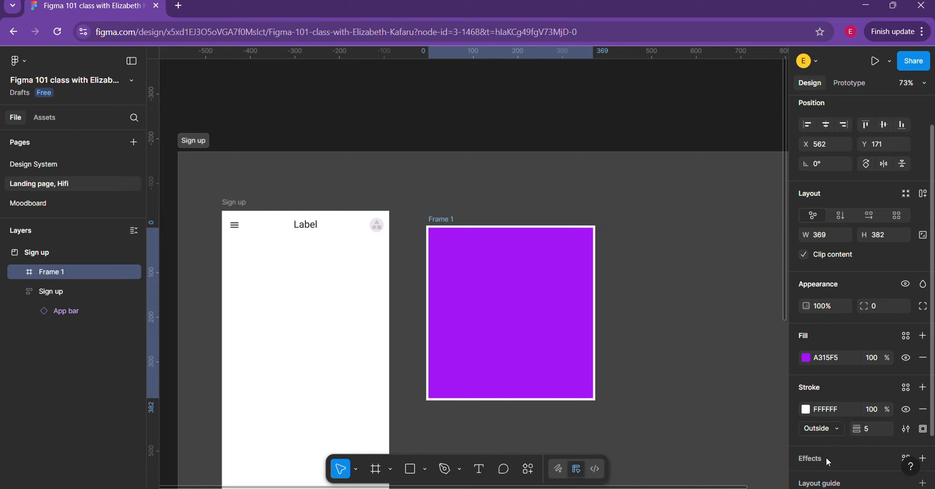
left_click(822, 429)
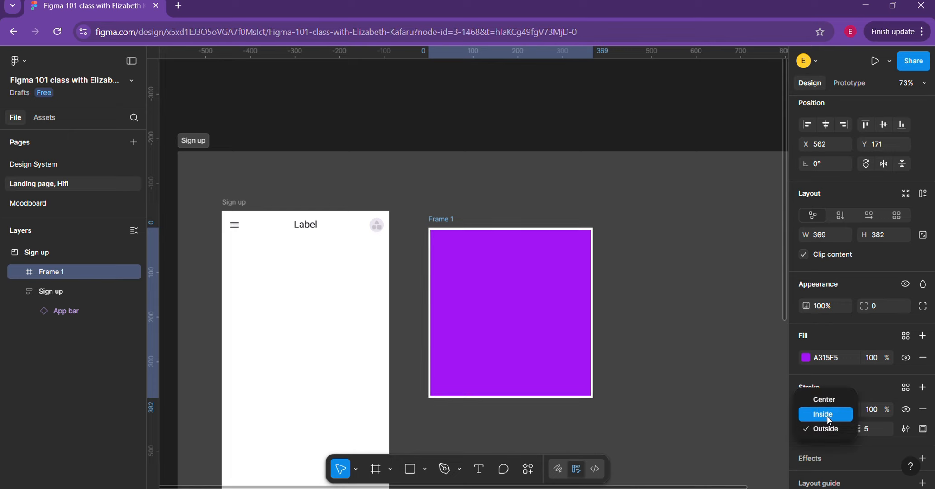
left_click(823, 413)
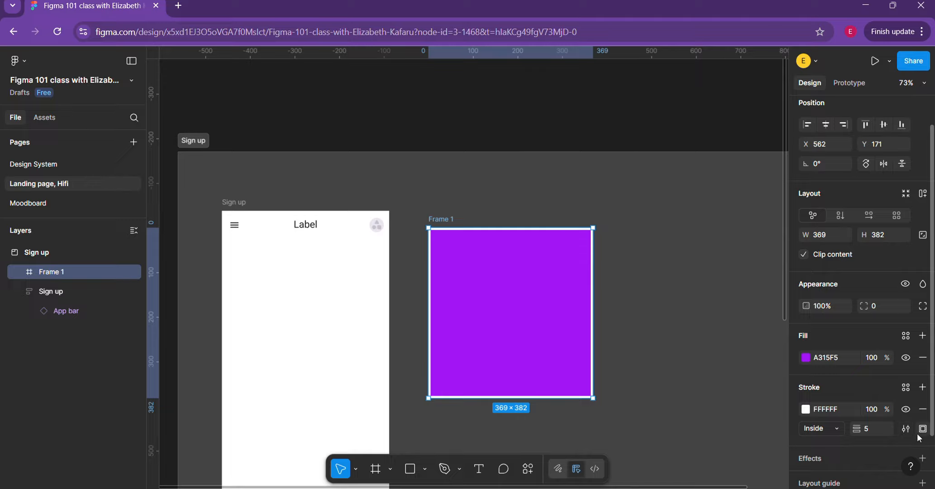
Limit the purple frame's stroke to one side at a time, trying Top, Bottom, Left and Right
left_click(922, 429)
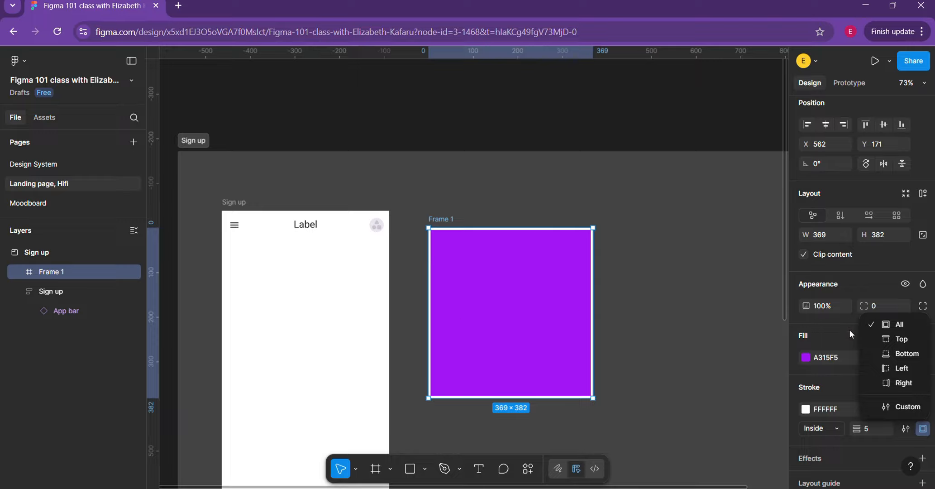
left_click(903, 339)
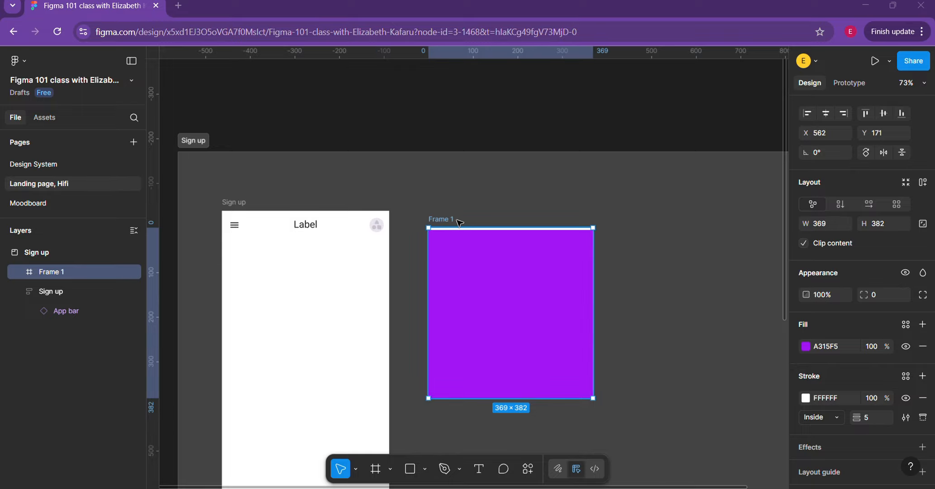
left_click(923, 418)
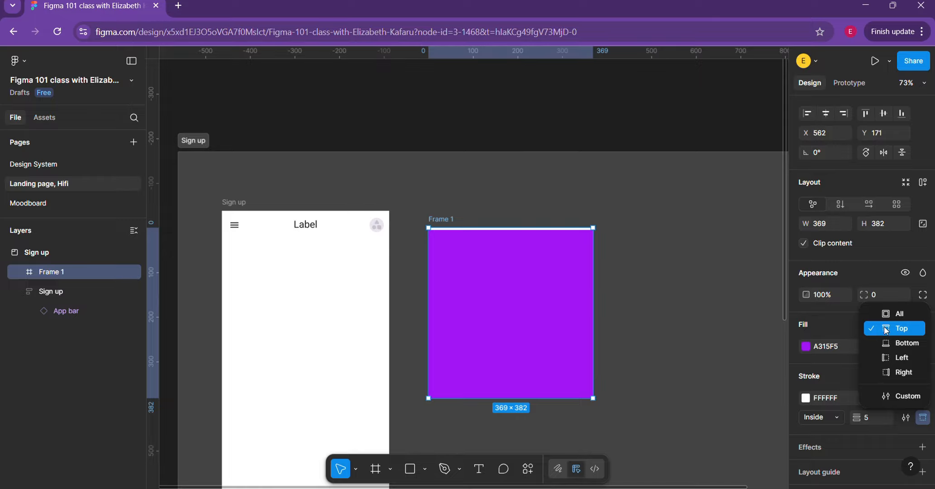
left_click(906, 348)
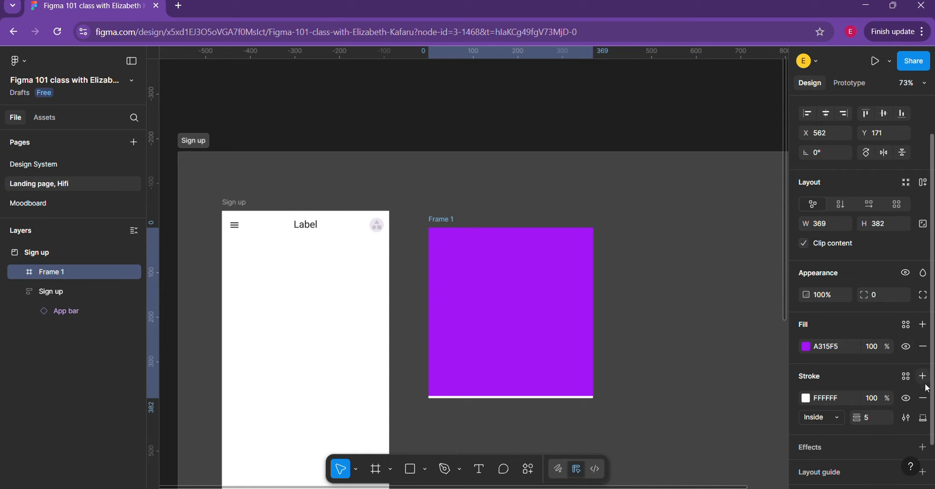
left_click(922, 417)
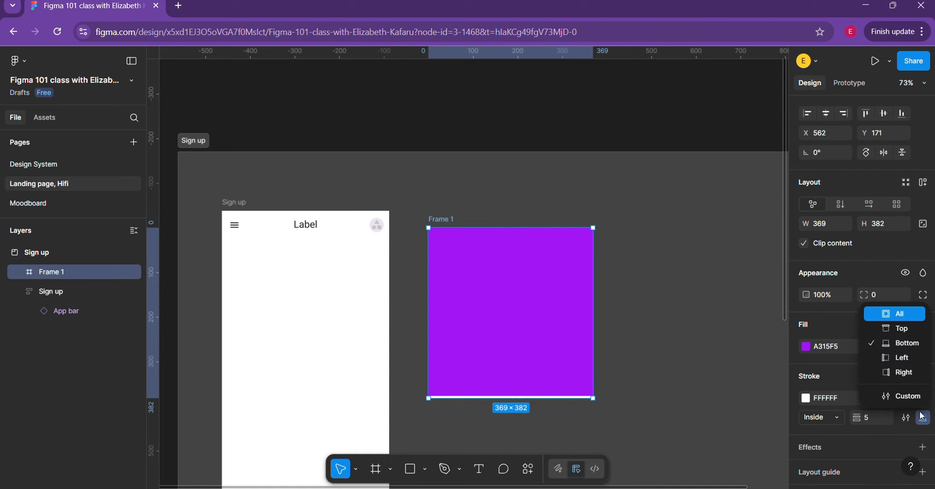
left_click(895, 357)
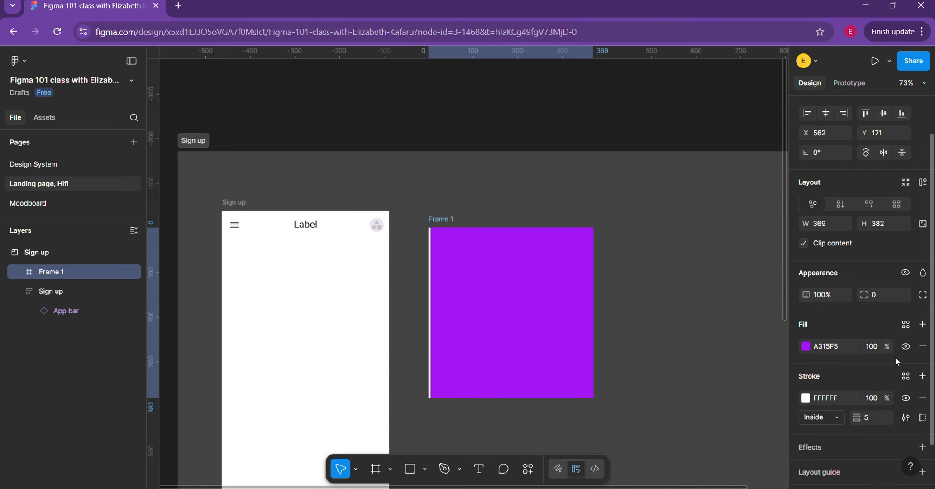
left_click(923, 417)
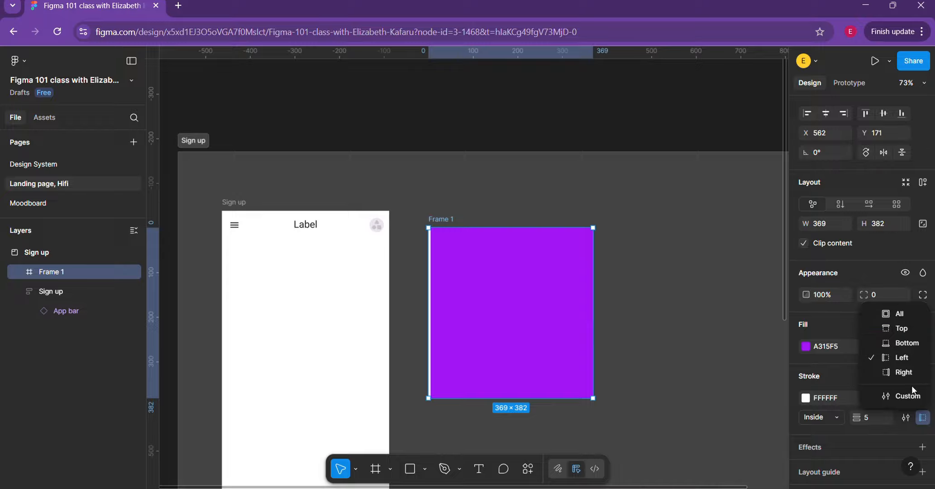
left_click(902, 372)
Switch the stroke to custom sides, trying a left weight of 1 before 5, and set top to 5 and right to 0
left_click(922, 418)
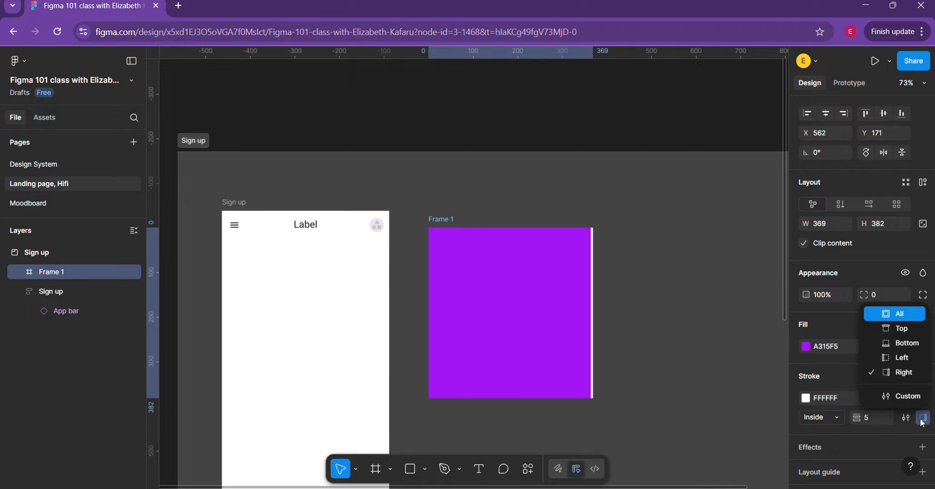
left_click(906, 399)
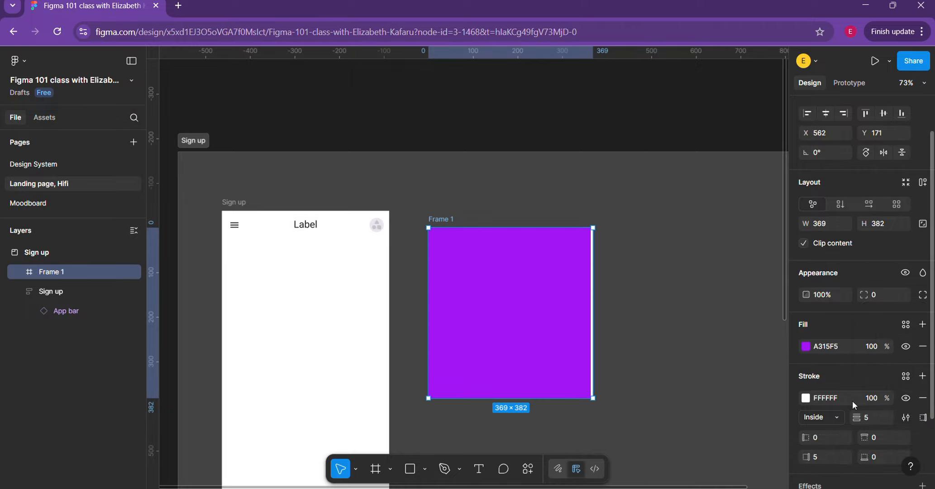
left_click(824, 442)
type("1")
left_click(881, 442)
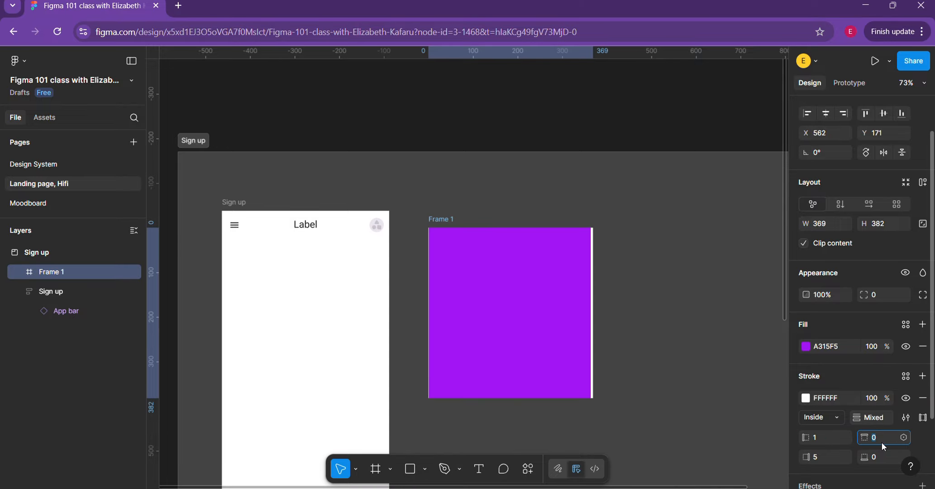
left_click(824, 438)
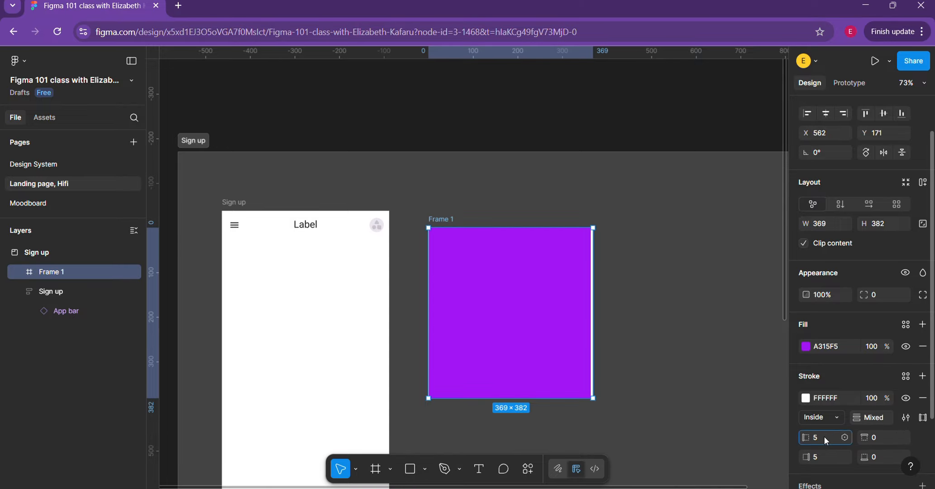
left_click(877, 442)
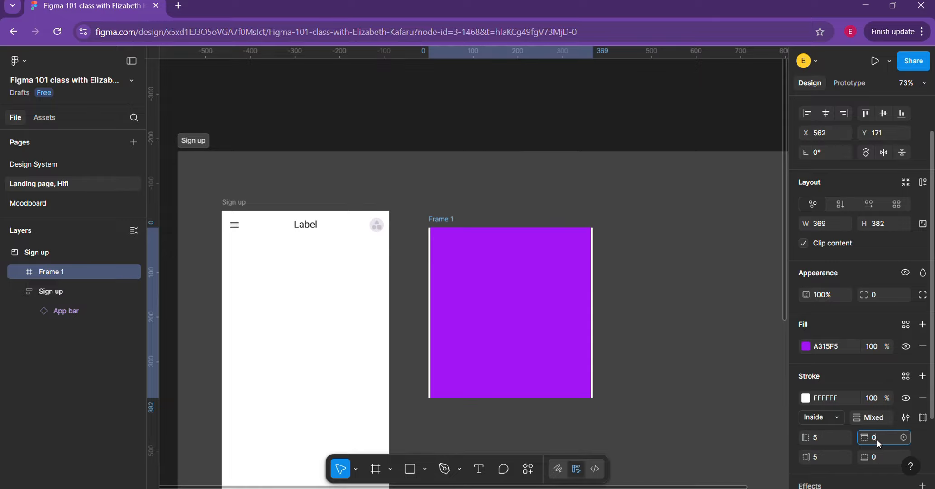
key("Return")
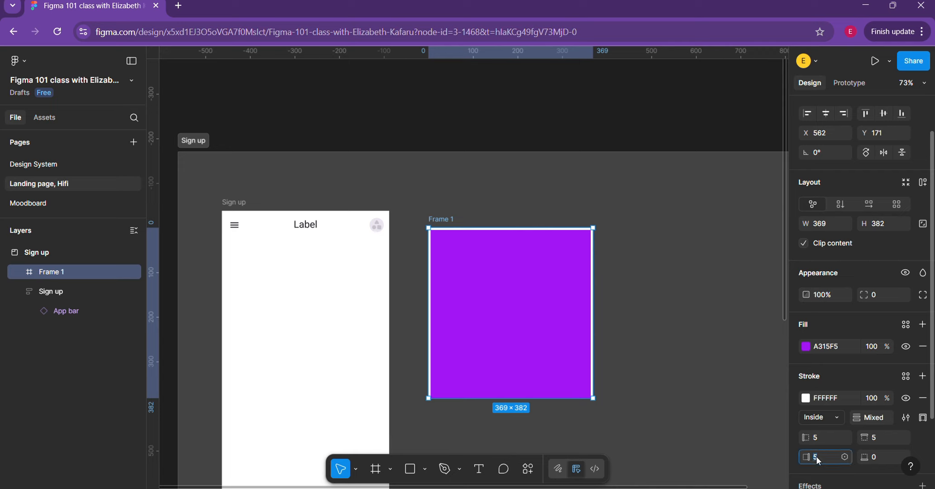
type("0")
key("Return")
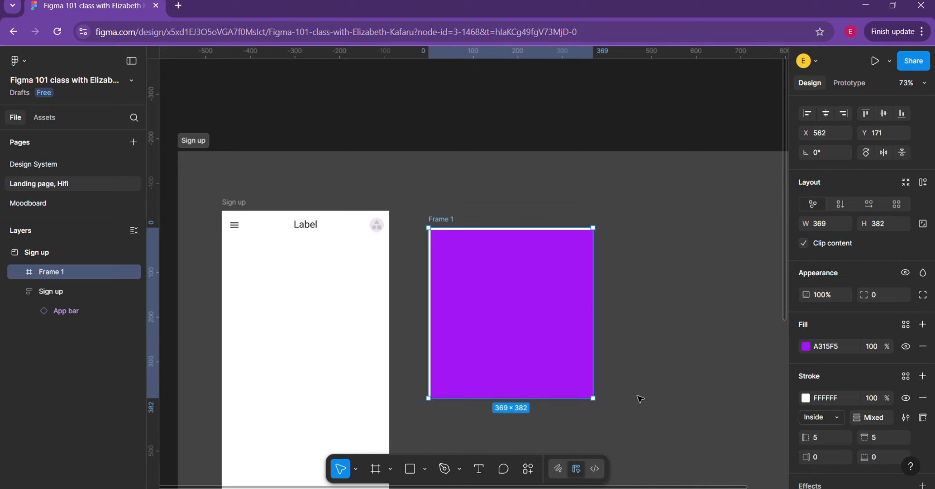
Apply the purple frame's stroke to all sides again and deselect the frame
left_click(921, 418)
left_click(888, 313)
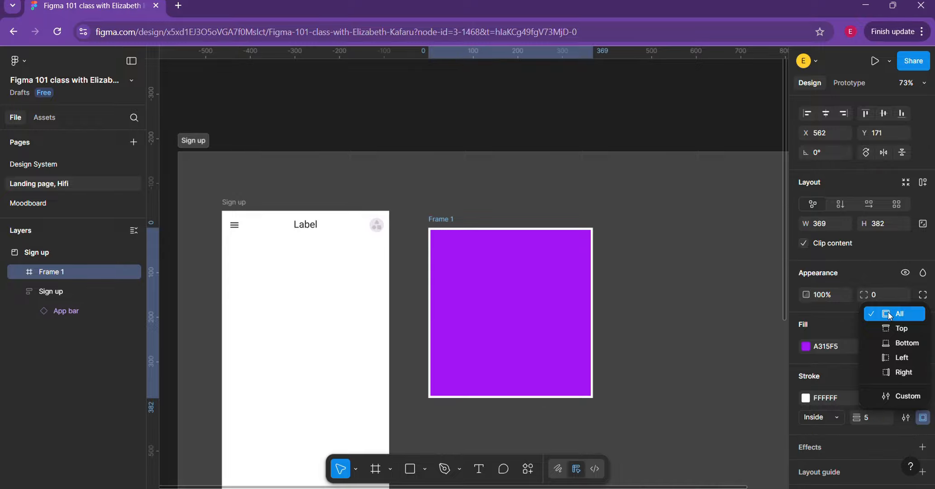
scroll(864, 428, "down", 2)
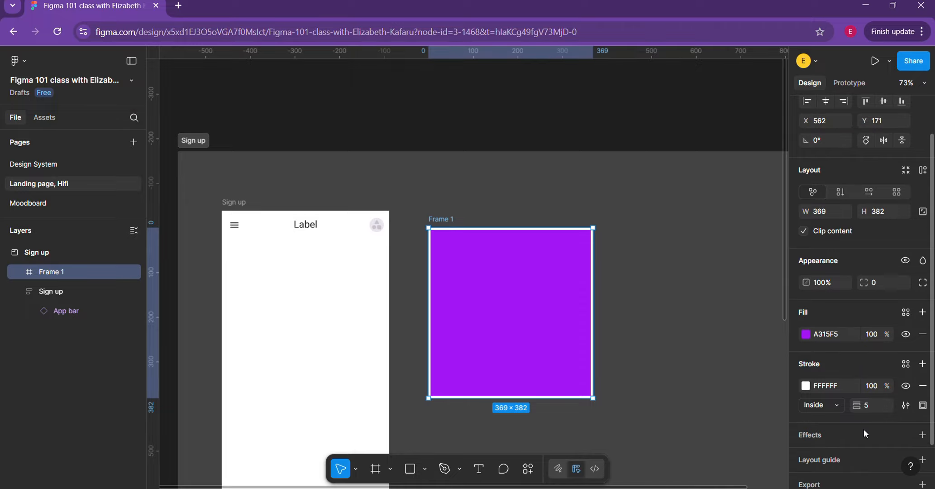
scroll(859, 406, "up", 1)
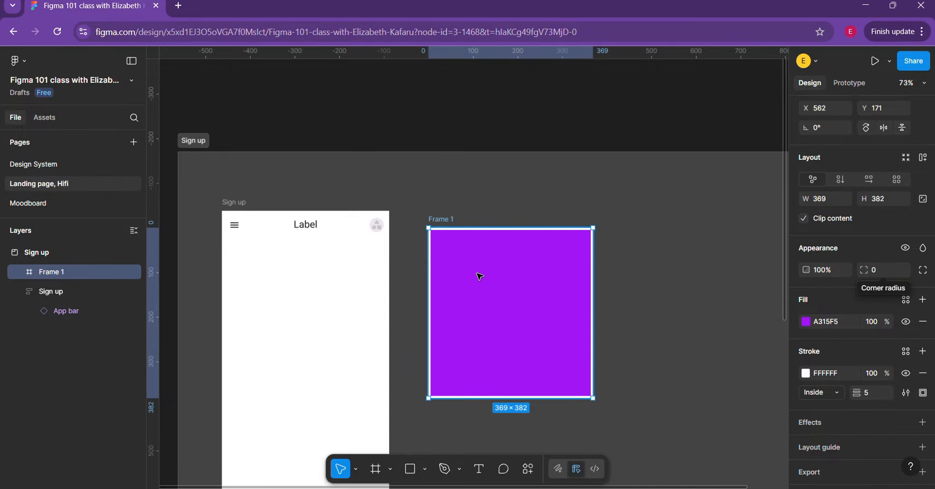
left_click(654, 260)
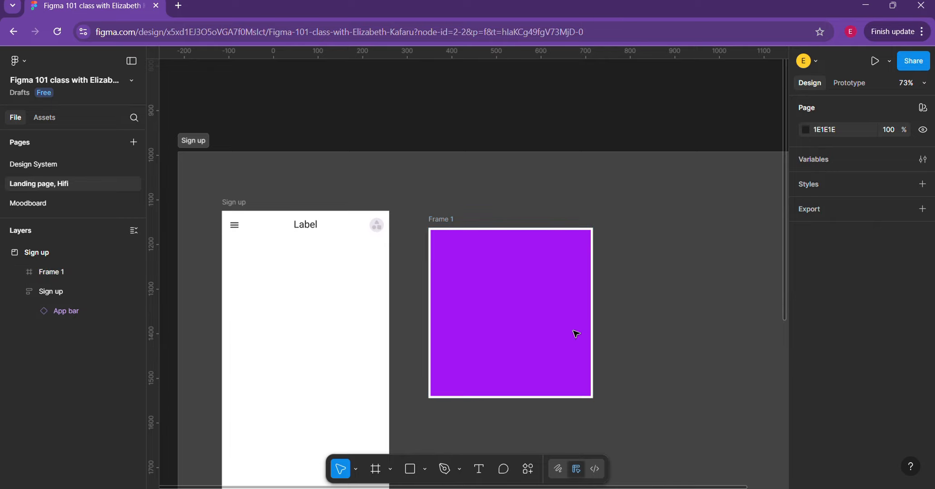
Set the purple frame's corner radius to 16 and deselect it
left_click(536, 328)
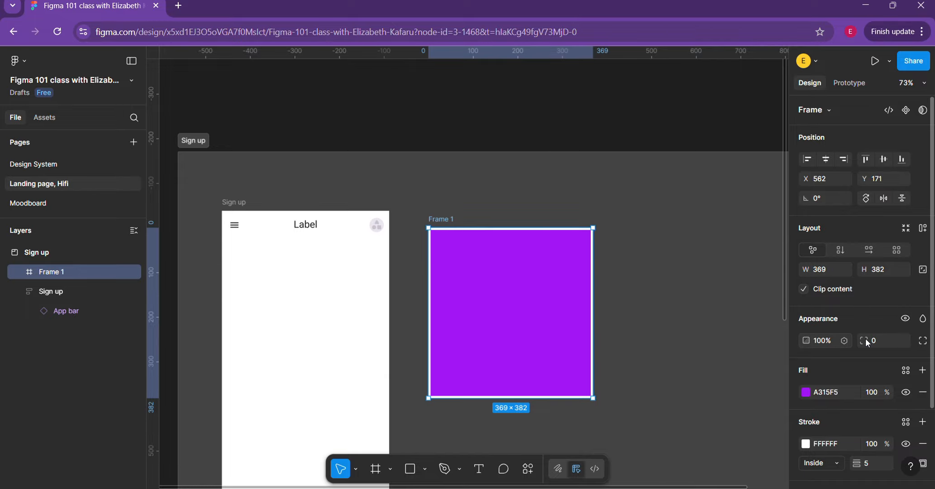
left_click(883, 338)
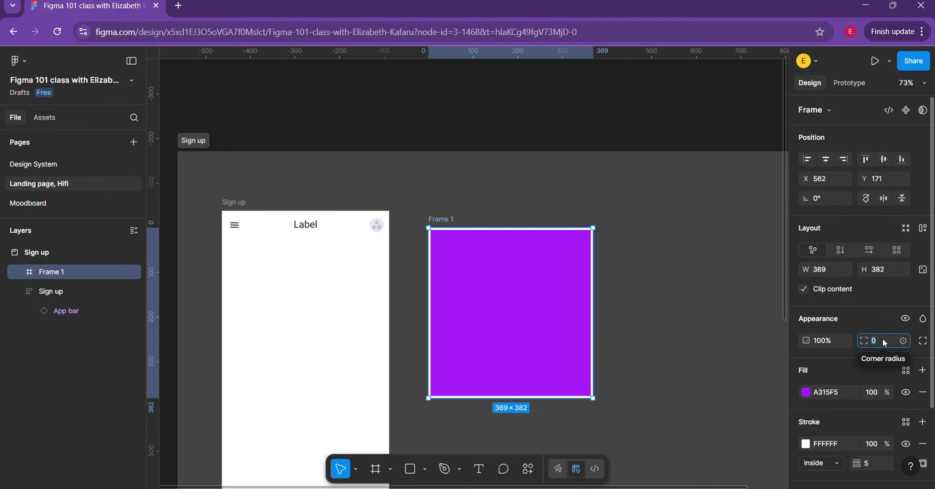
type("8")
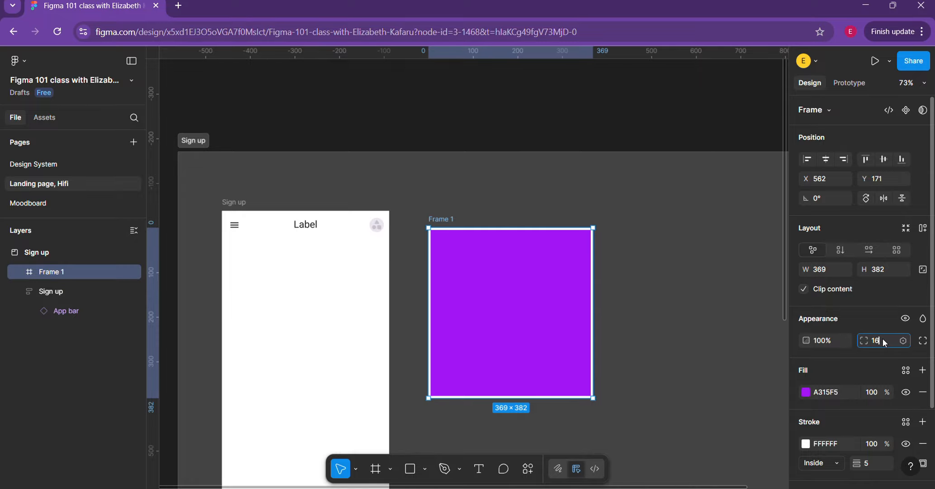
key("Return")
left_click(679, 305)
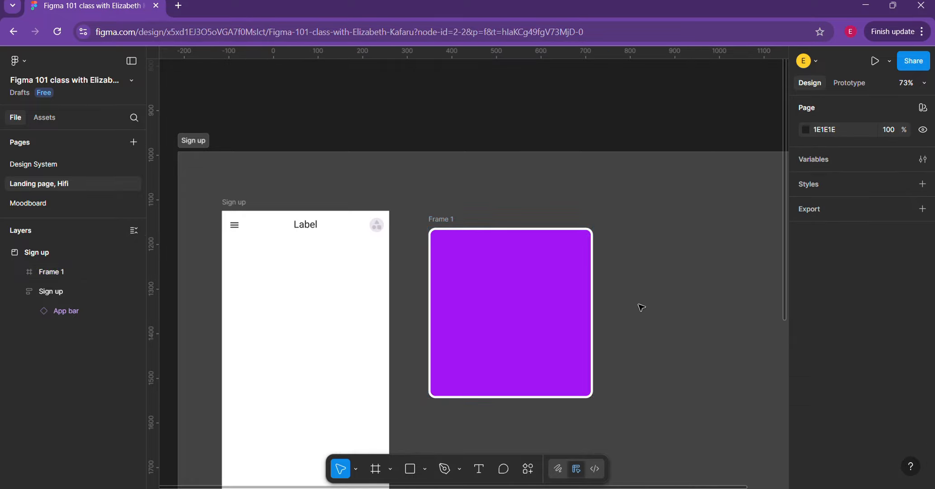
Add a drop shadow effect to the purple frame and try changing its type to Layer blur and Background blur
left_click(541, 327)
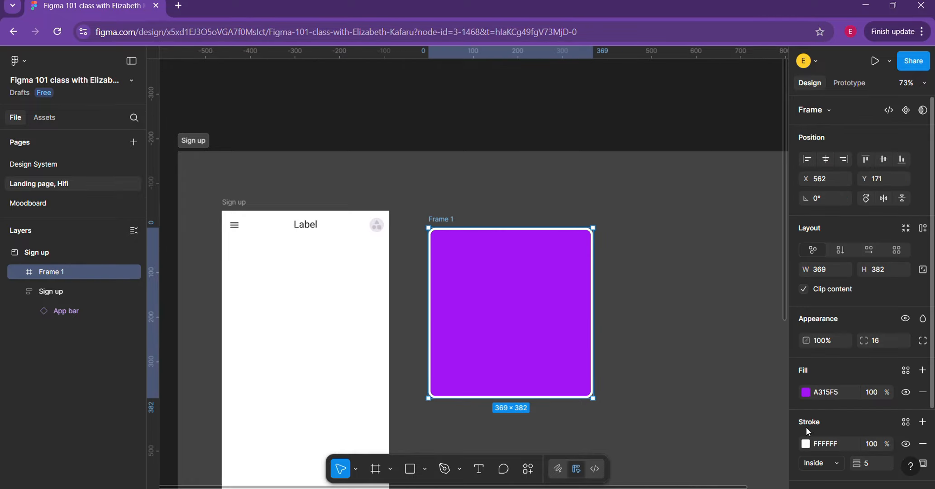
scroll(847, 431, "down", 3)
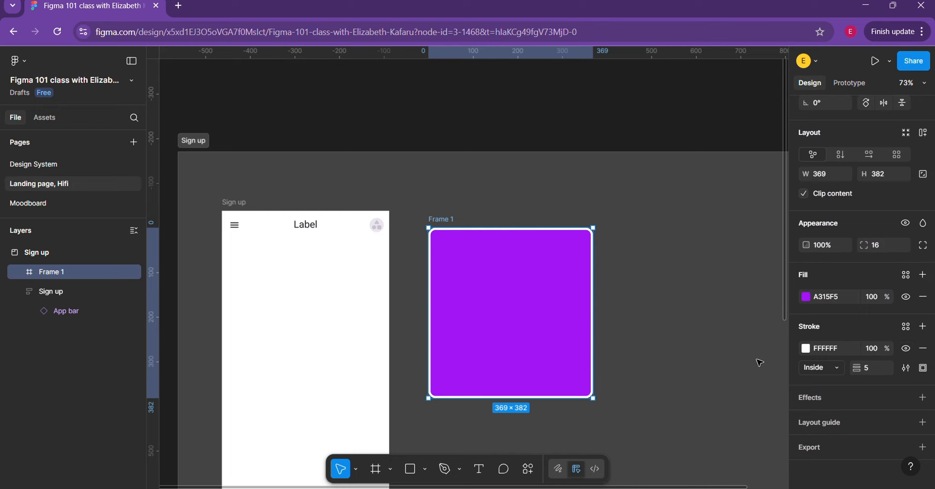
left_click(923, 397)
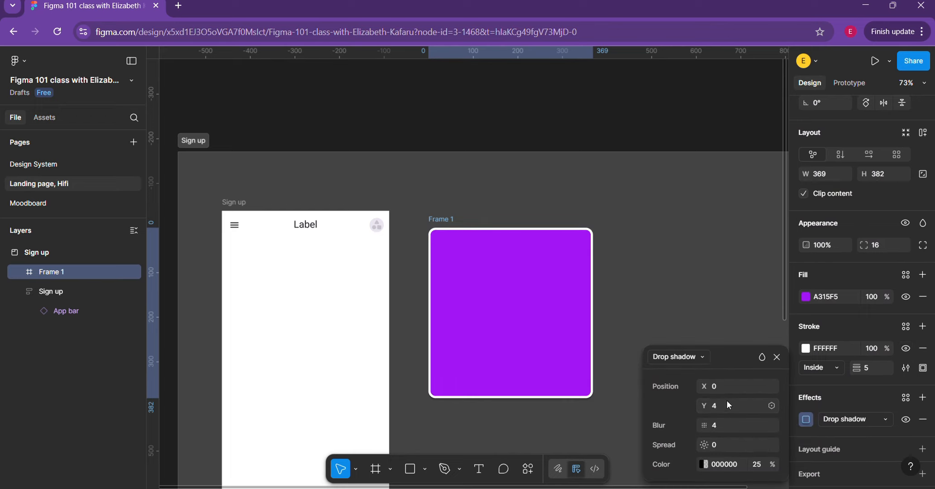
left_click(694, 361)
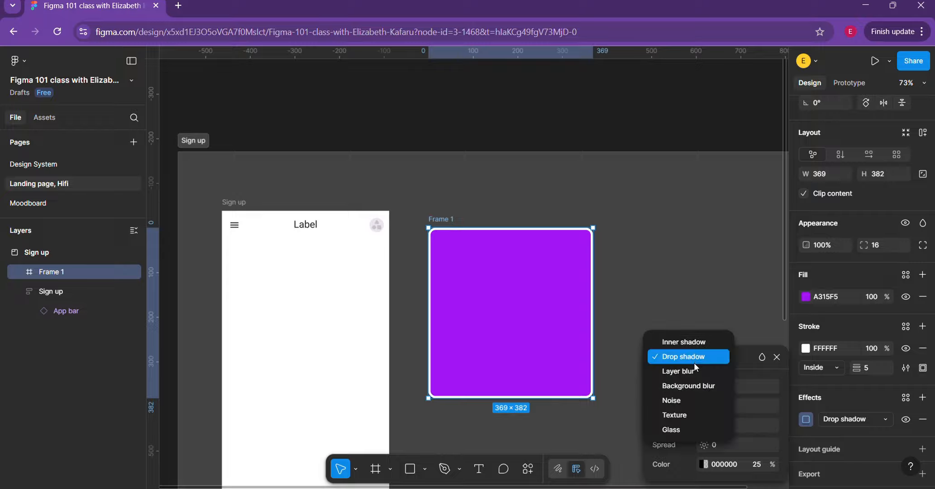
left_click(693, 370)
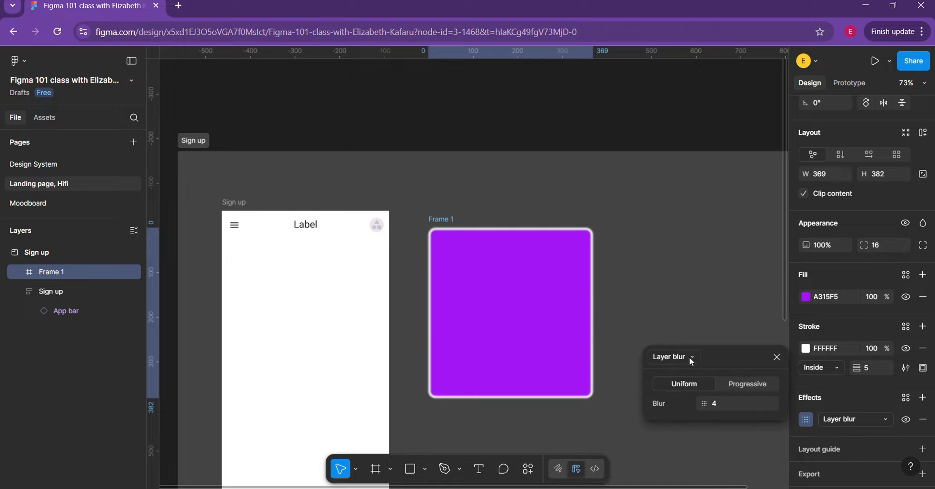
left_click(689, 357)
left_click(684, 373)
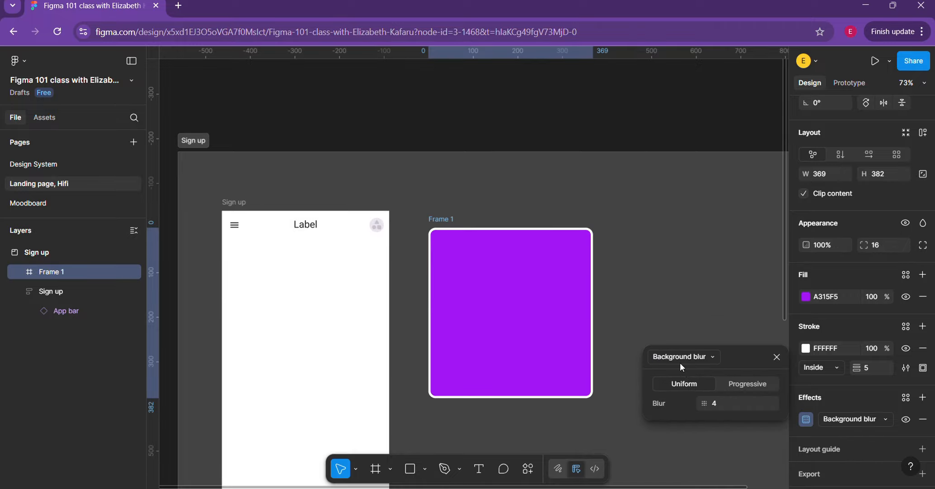
Try the Noise, Texture and Glass effect types on the purple frame, one after another
left_click(679, 357)
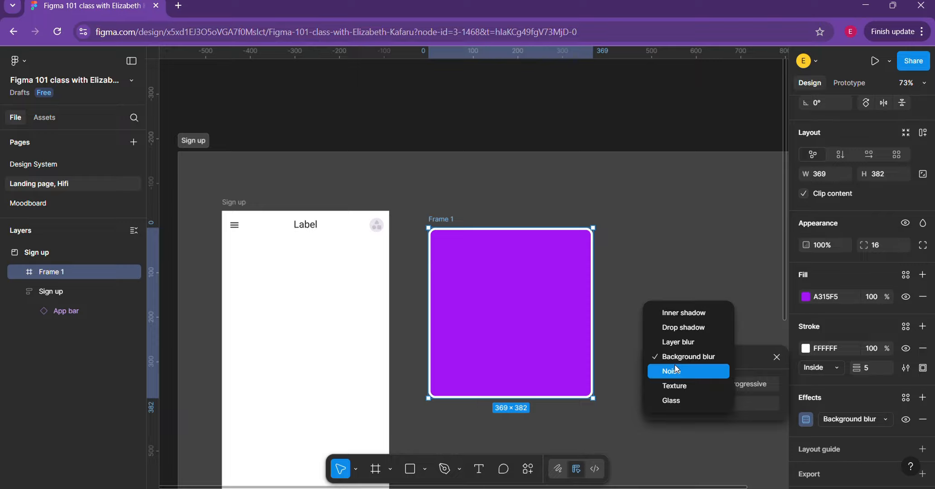
left_click(673, 371)
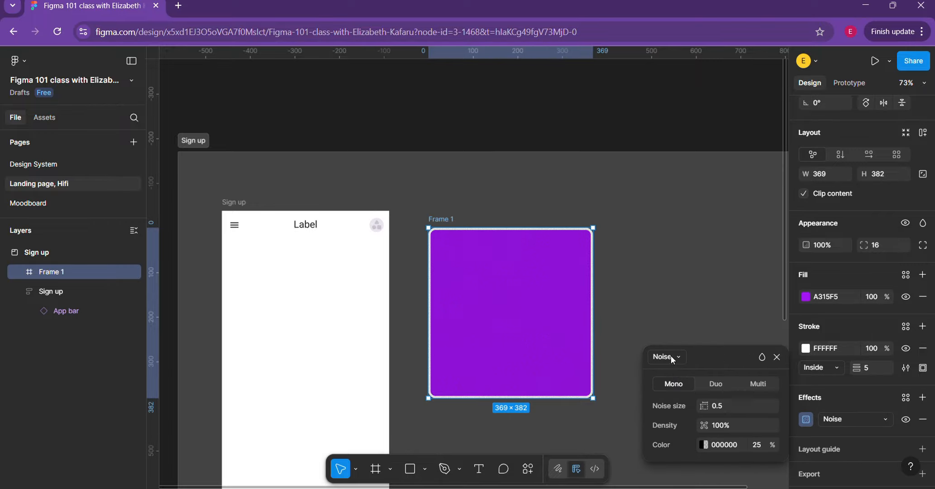
left_click(672, 356)
left_click(679, 372)
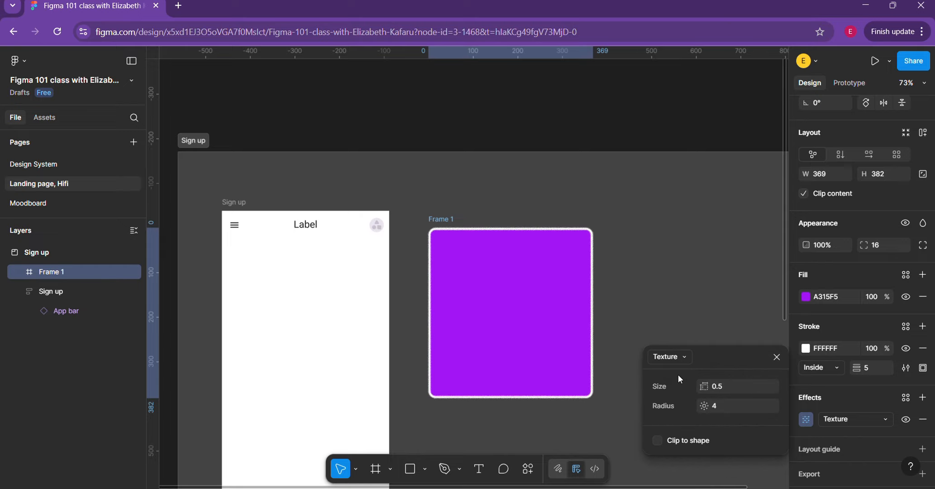
left_click(672, 361)
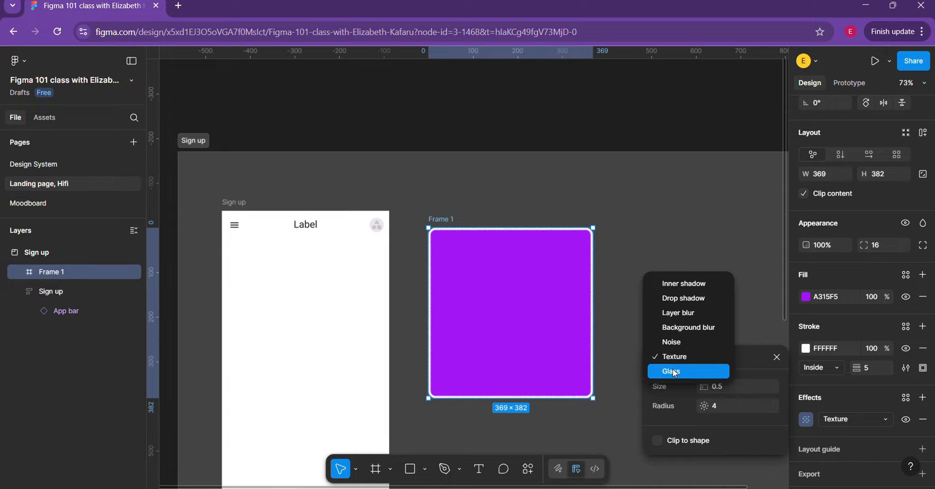
left_click(676, 371)
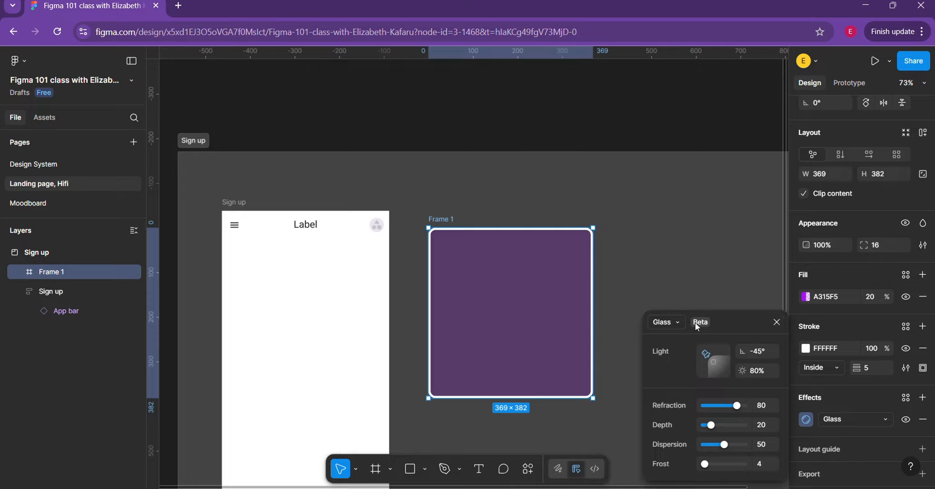
Hide and remove the Glass effect, undo back to the solid 100% purple fill, and remove the effect again
left_click(679, 322)
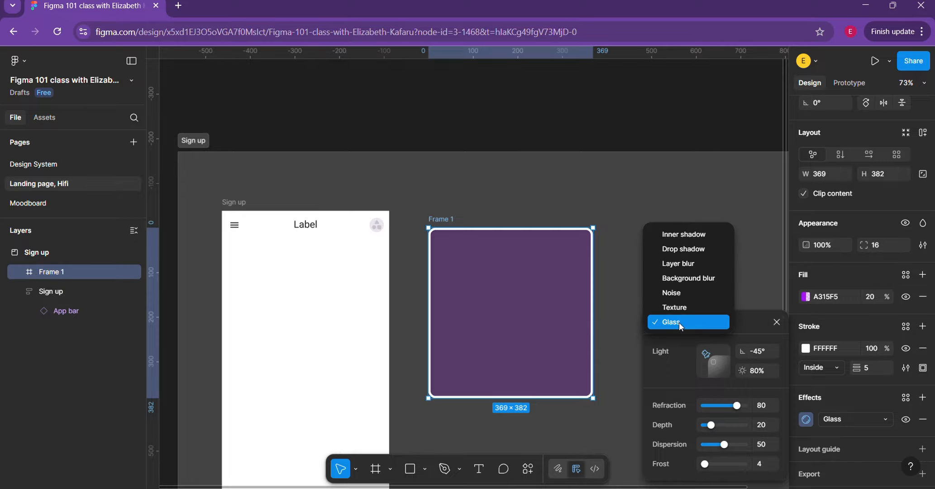
left_click(911, 421)
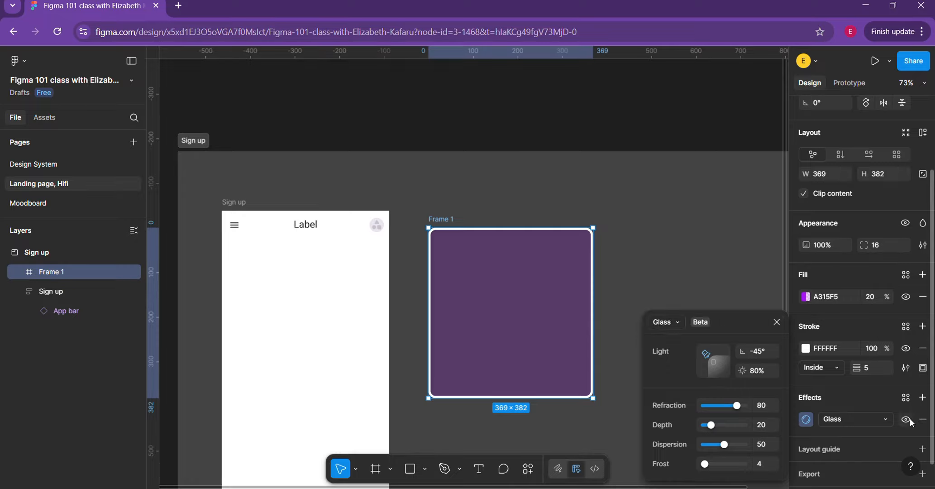
left_click(777, 322)
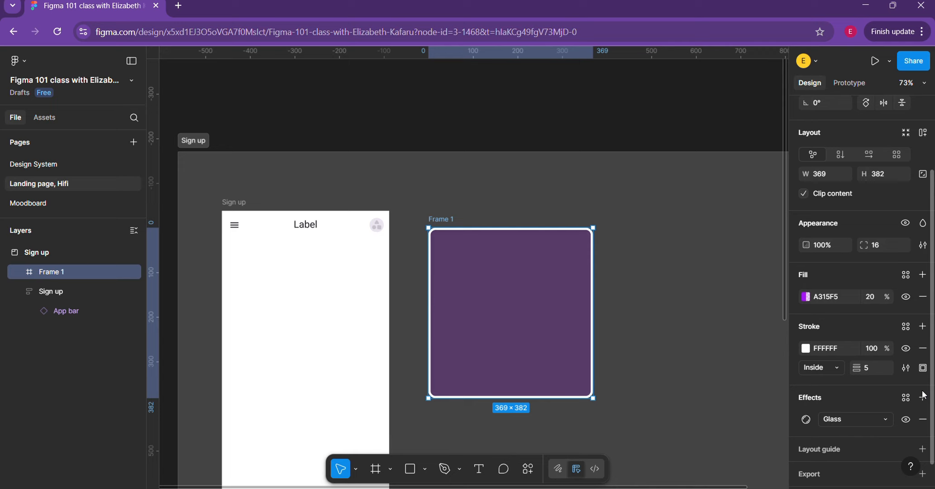
left_click(905, 419)
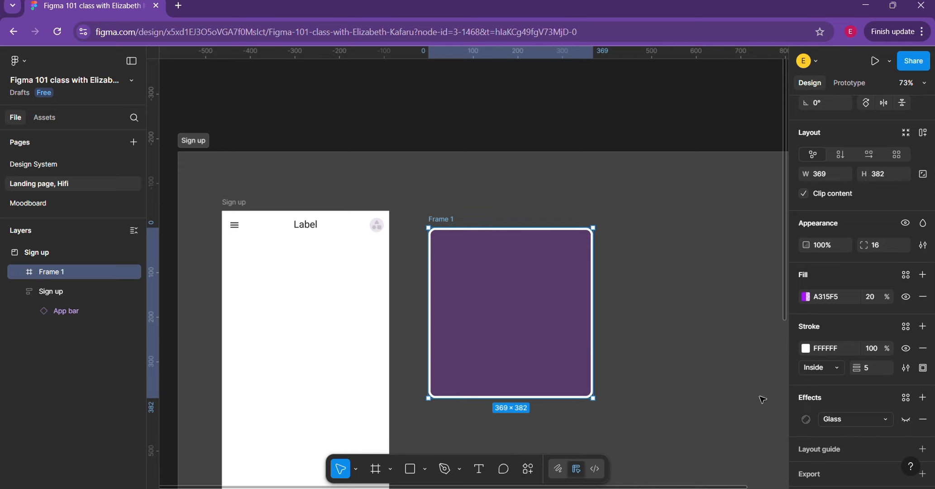
left_click(922, 419)
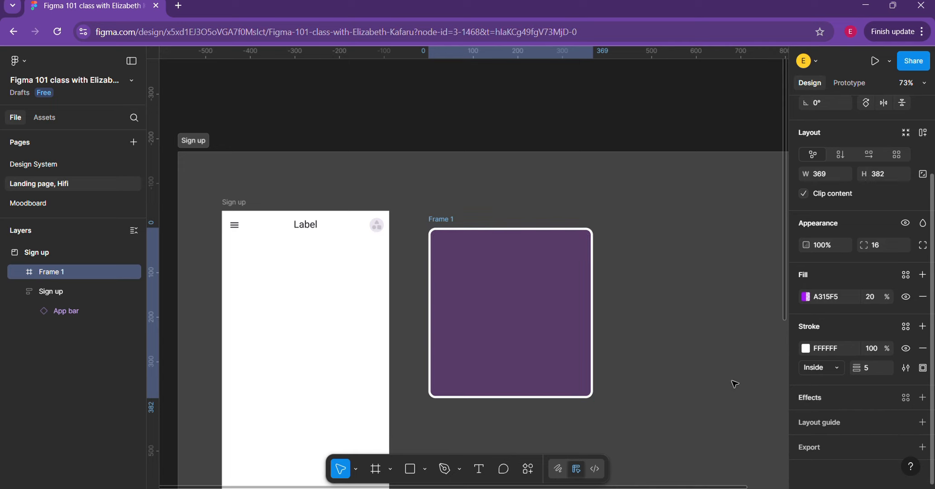
key("ctrl+z")
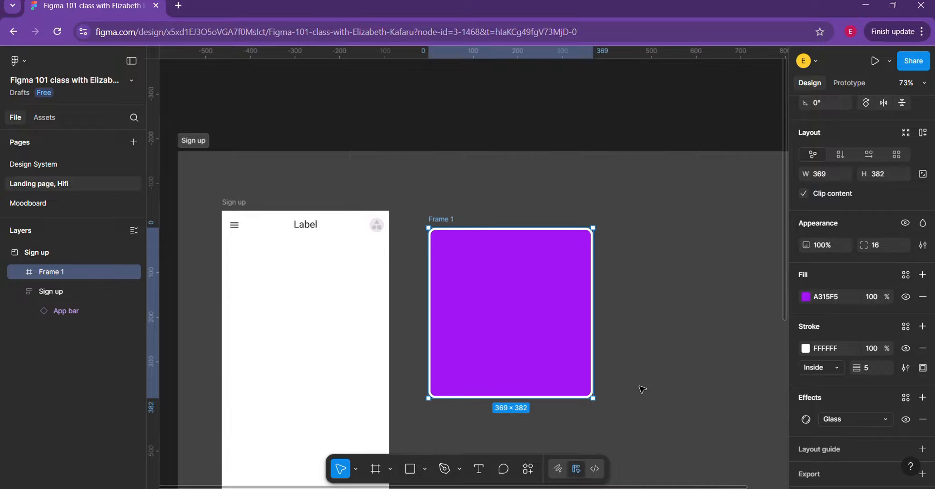
left_click(923, 419)
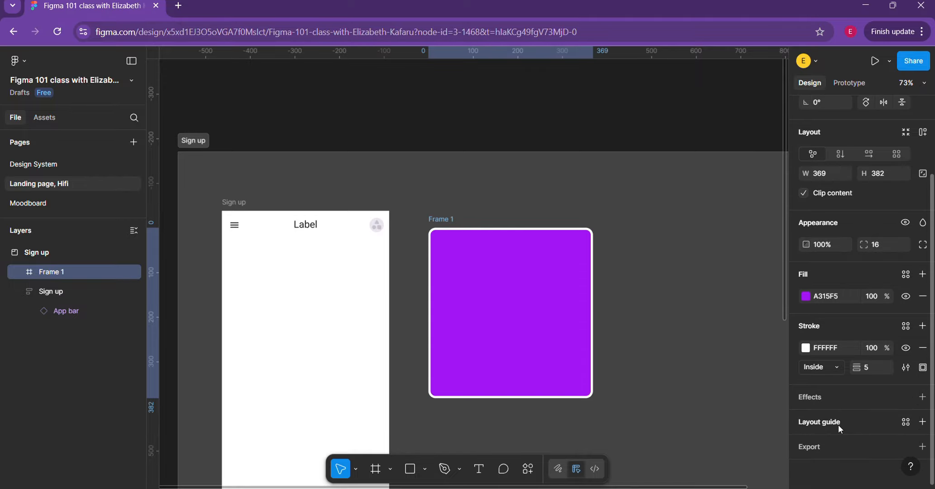
Add a layout guide to the purple frame, switch it from Grid to Columns, and set the count to 4
left_click(922, 423)
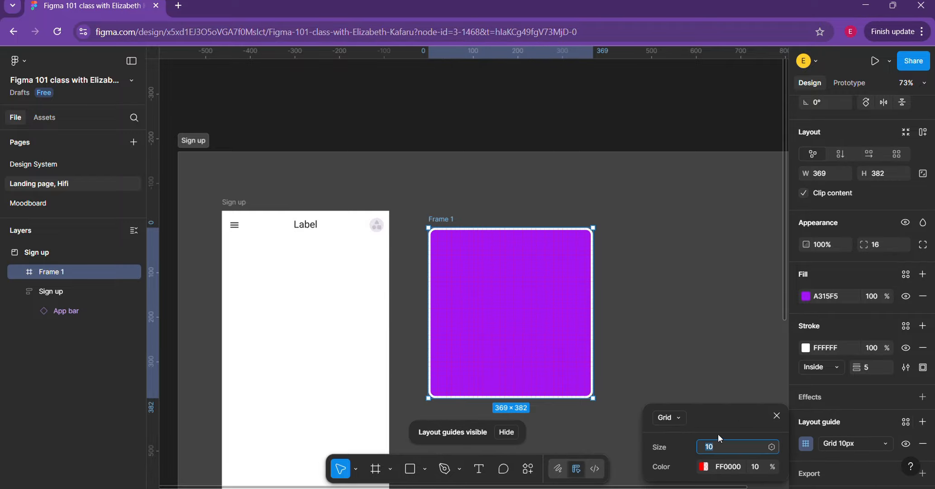
left_click(678, 418)
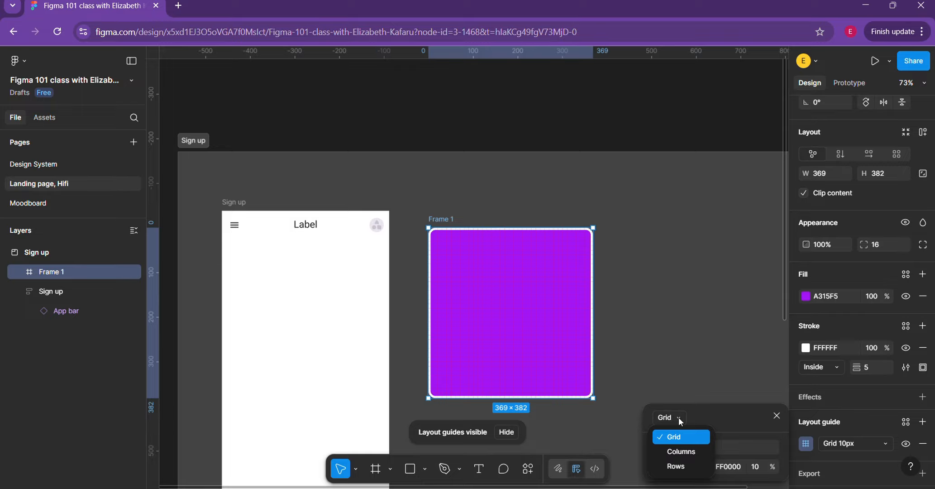
left_click(685, 450)
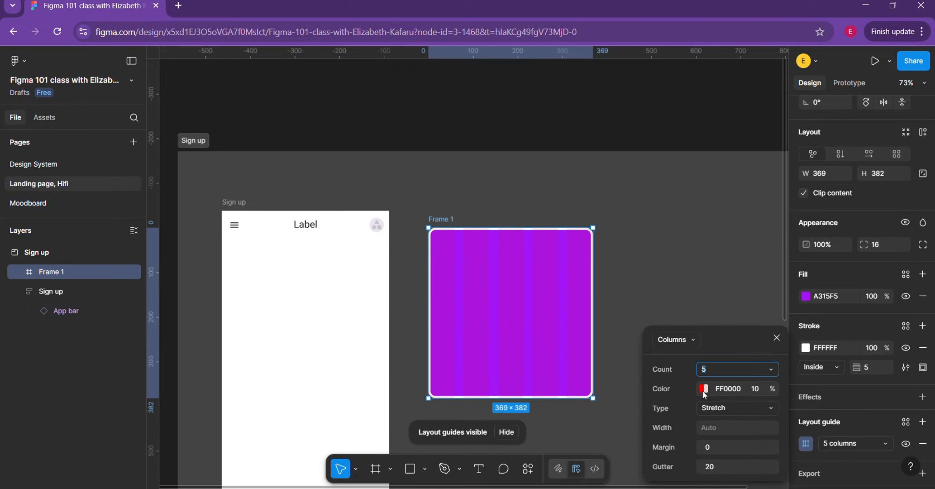
type("4")
key("Return")
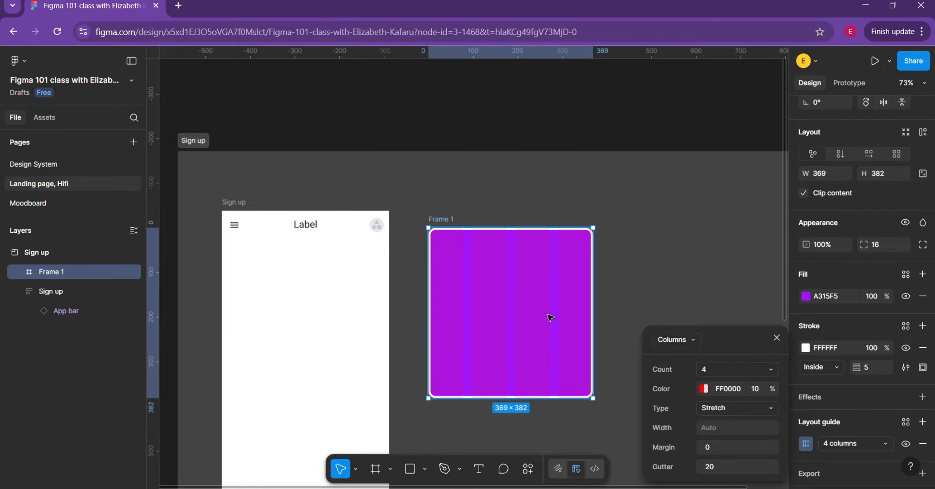
Try a gutter of 1 for the column guide and undo the change
scroll(549, 316, "up", 3)
scroll(547, 315, "up", 1)
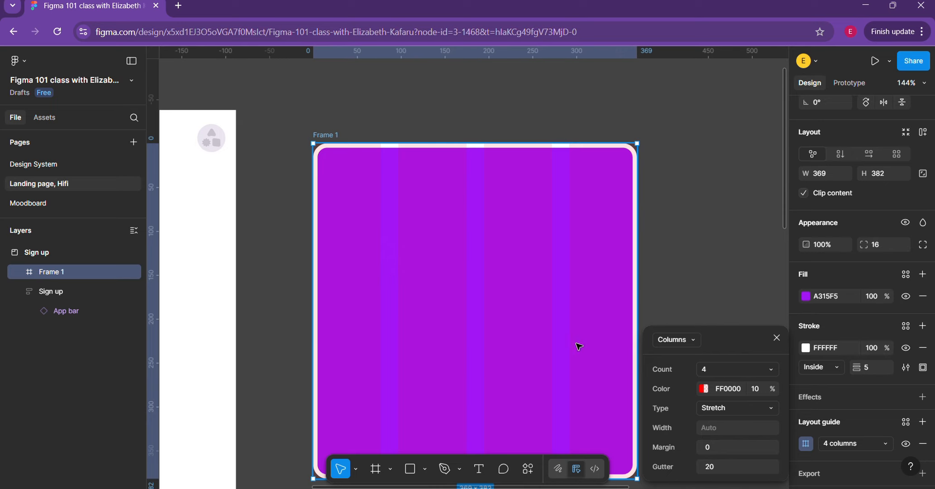
left_click(716, 469)
type("1")
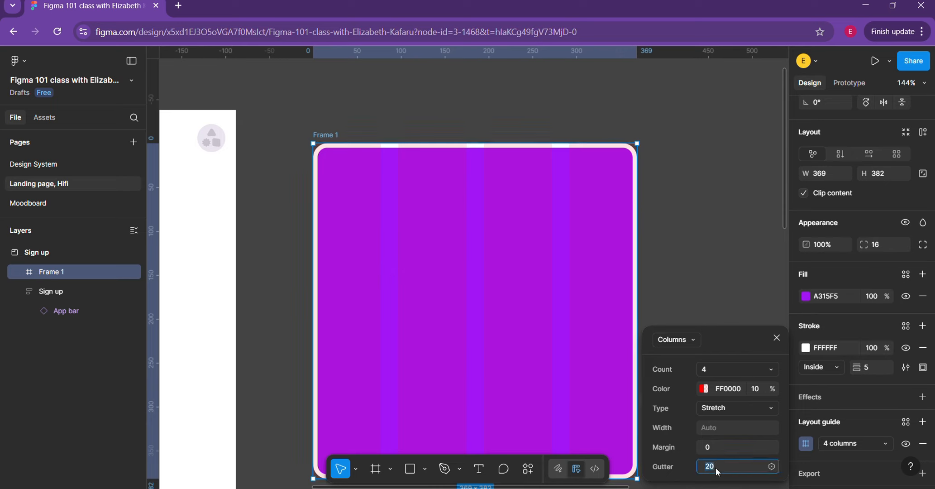
key("Return")
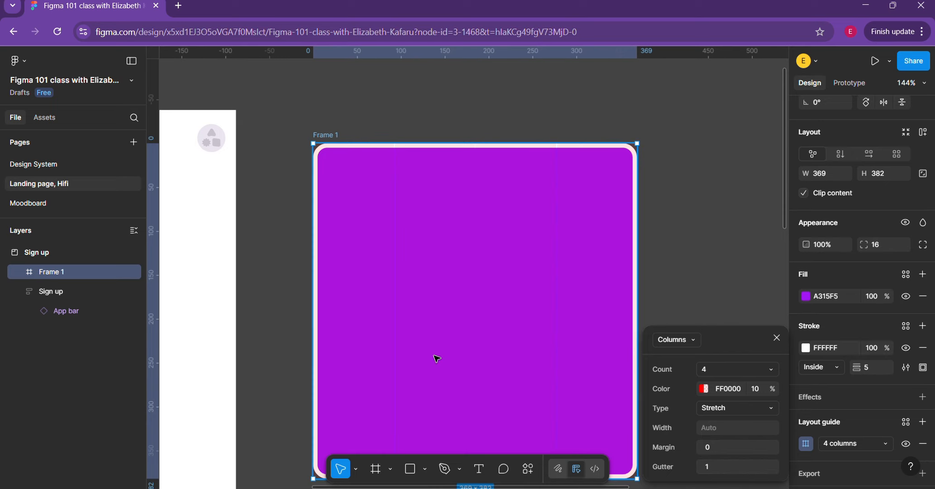
key("ctrl+z")
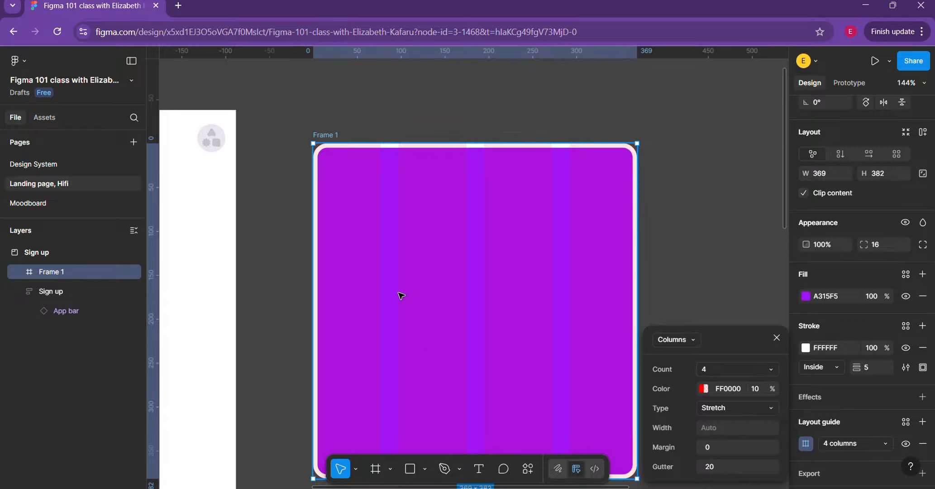
Recolour the column guide from red to a very dark shade, close its settings, and inspect the columns across the frame
left_click(704, 390)
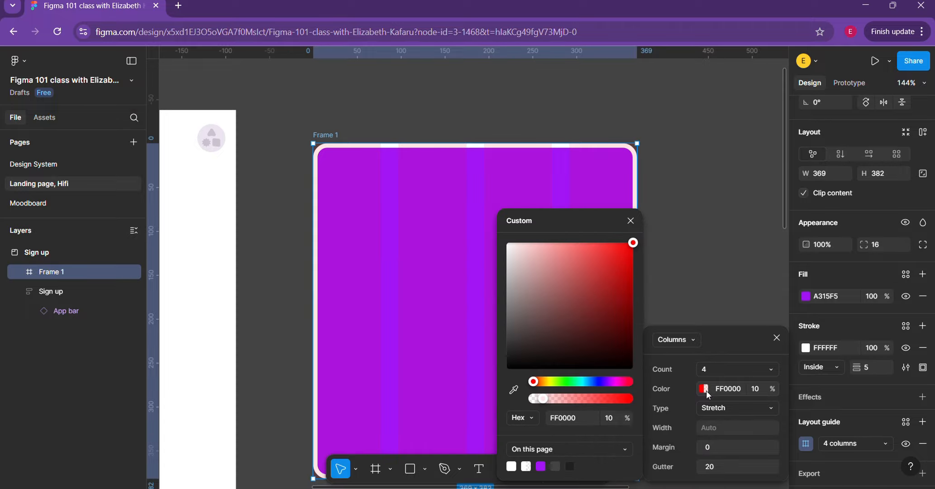
left_click(531, 342)
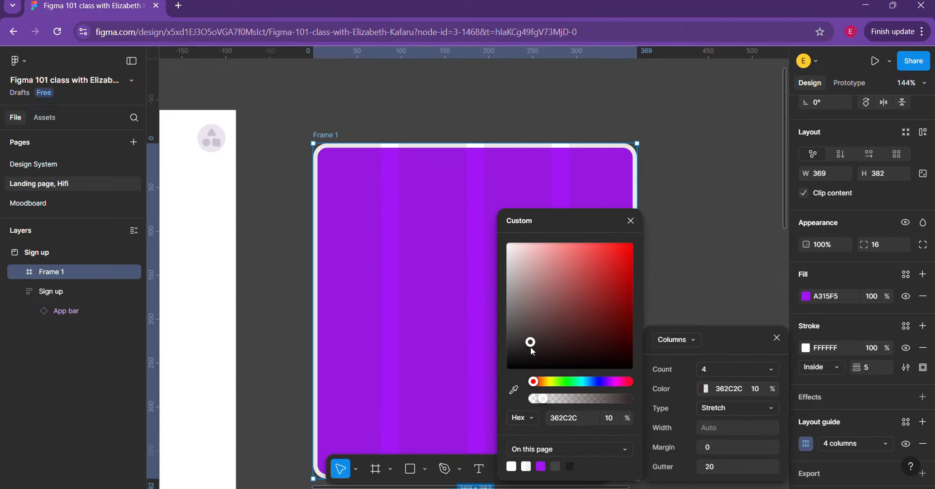
left_click_drag(531, 347, 519, 355)
left_click(454, 314)
scroll(409, 309, "up", 5)
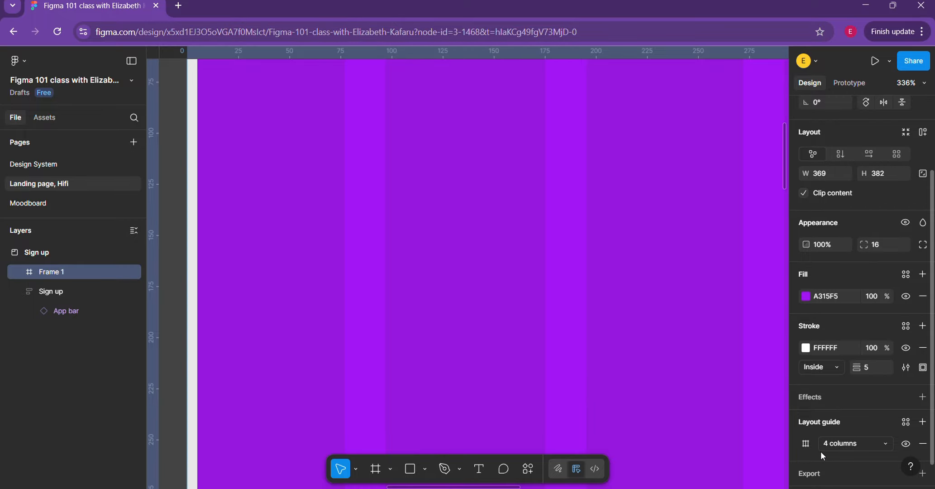
scroll(373, 340, "down", 5)
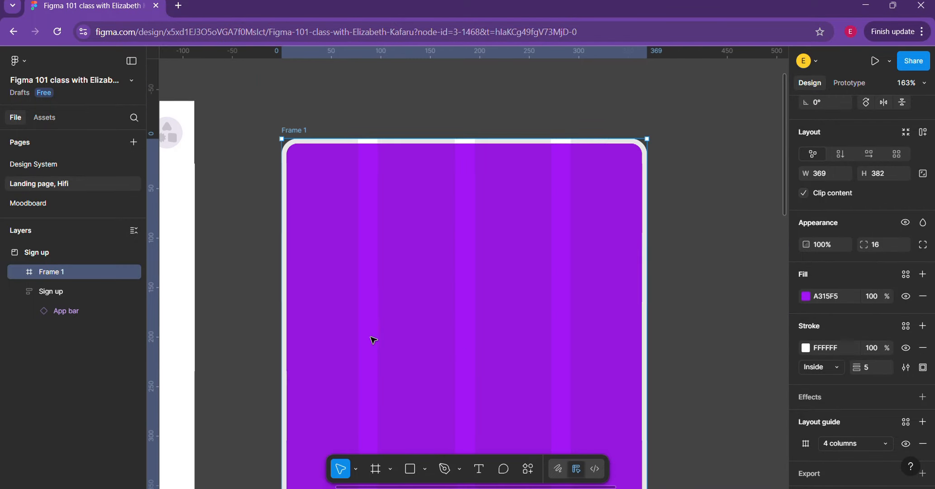
scroll(533, 351, "down", 5)
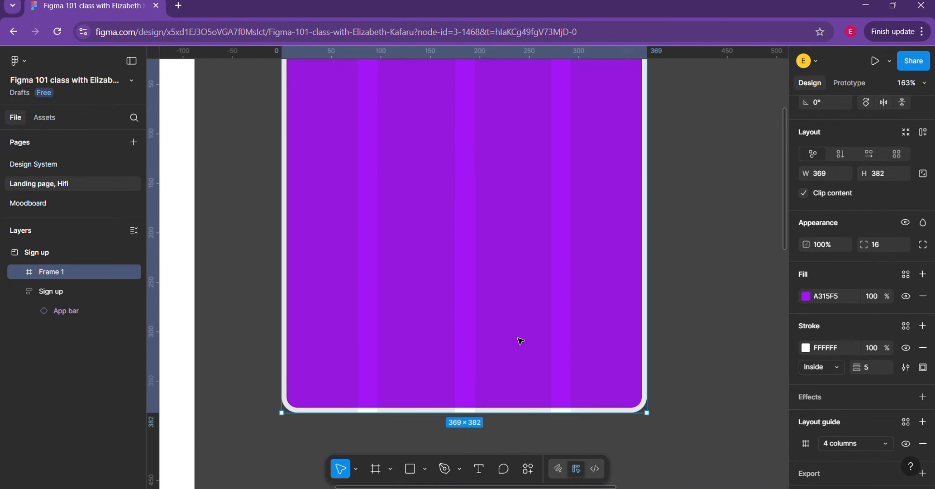
scroll(455, 335, "up", 5)
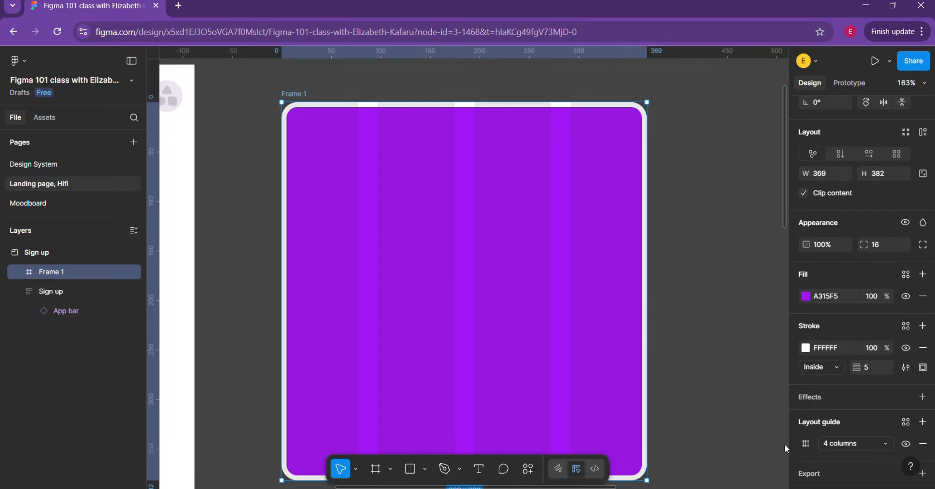
Add a 1x PNG export setting to the purple frame
scroll(860, 436, "down", 2)
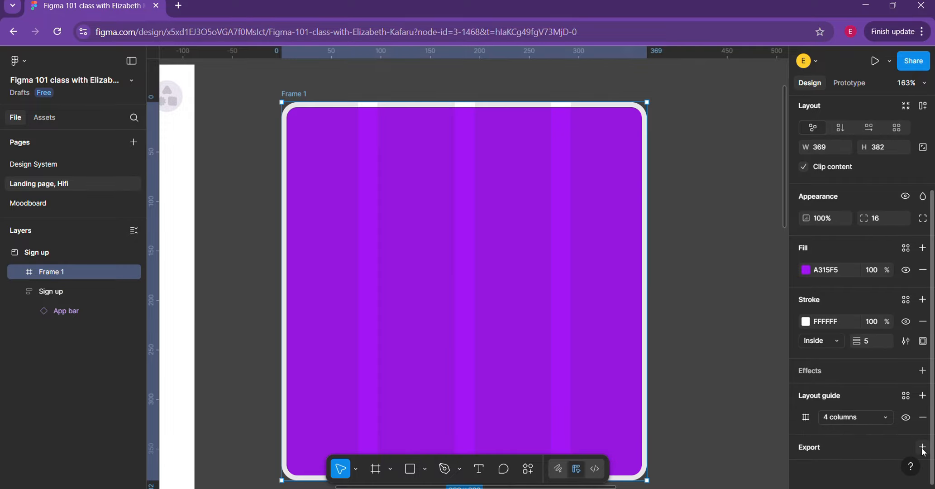
left_click(922, 447)
scroll(836, 432, "down", 3)
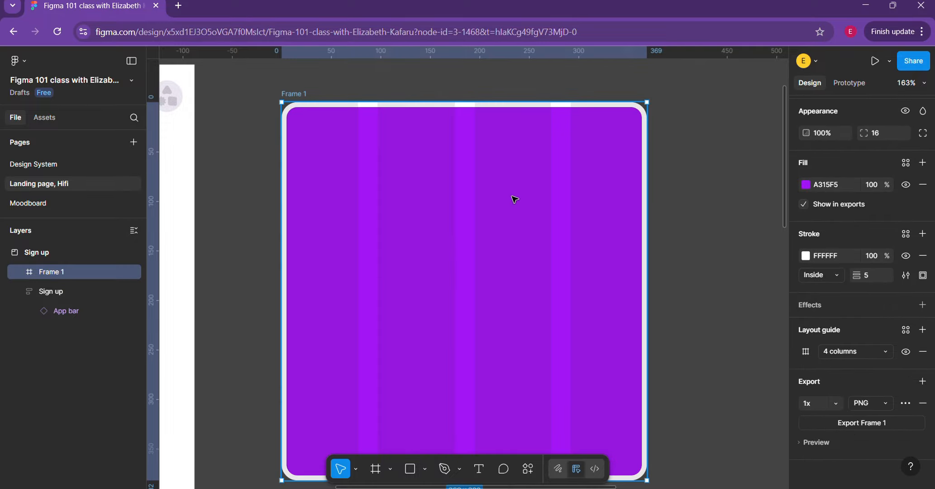
scroll(580, 286, "down", 3)
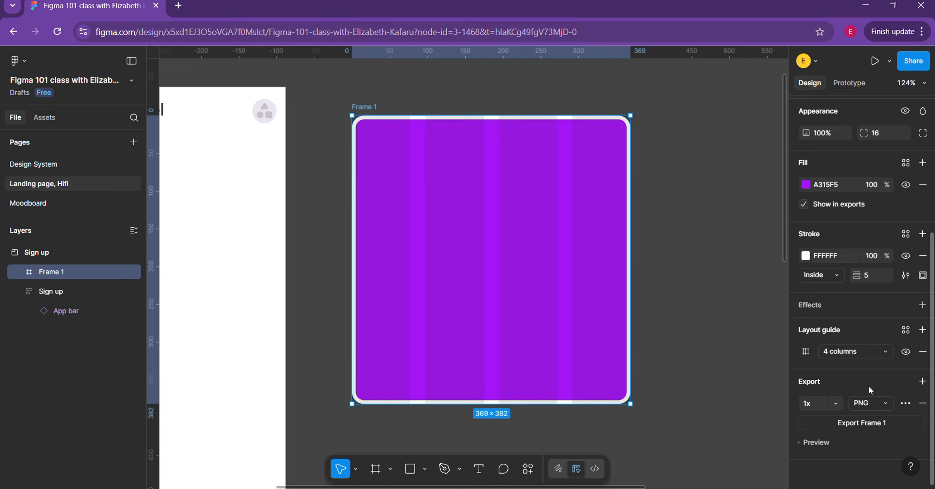
Look through the export file formats without changing the PNG choice, and inspect the purple frame's export preview
left_click(884, 403)
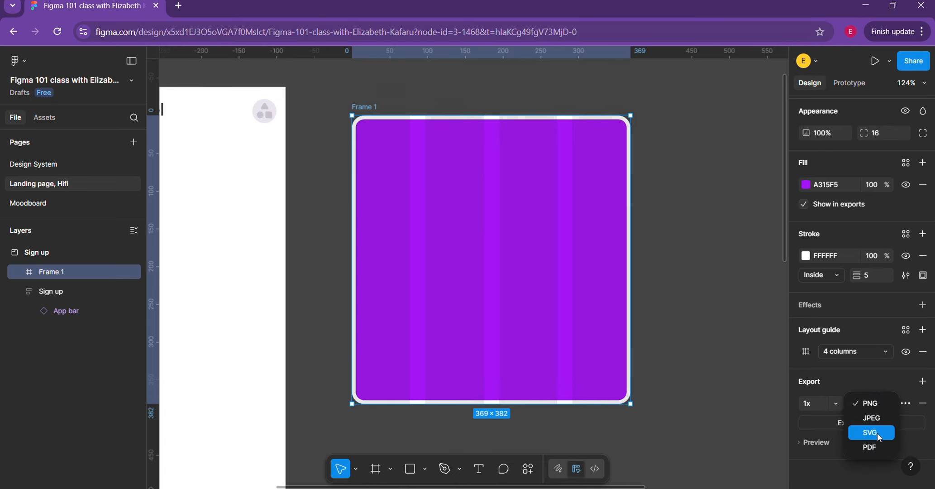
left_click(779, 423)
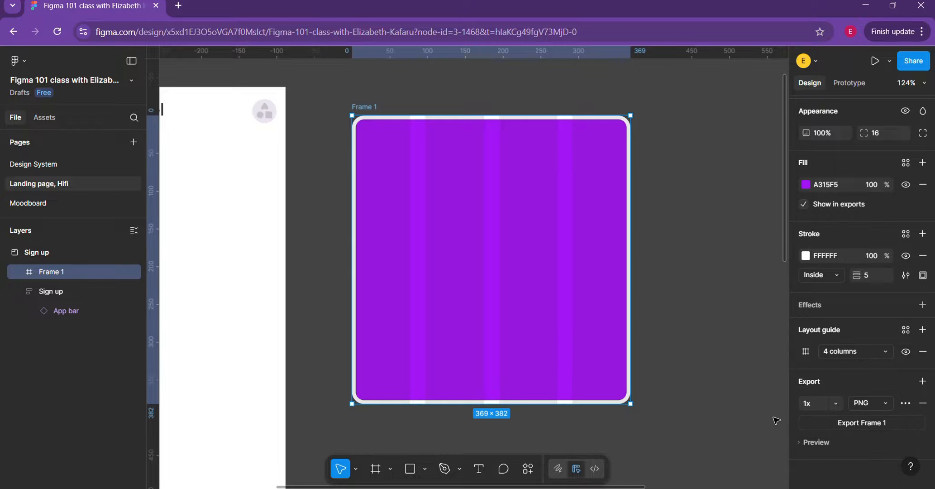
scroll(779, 422, "down", 2)
left_click(811, 445)
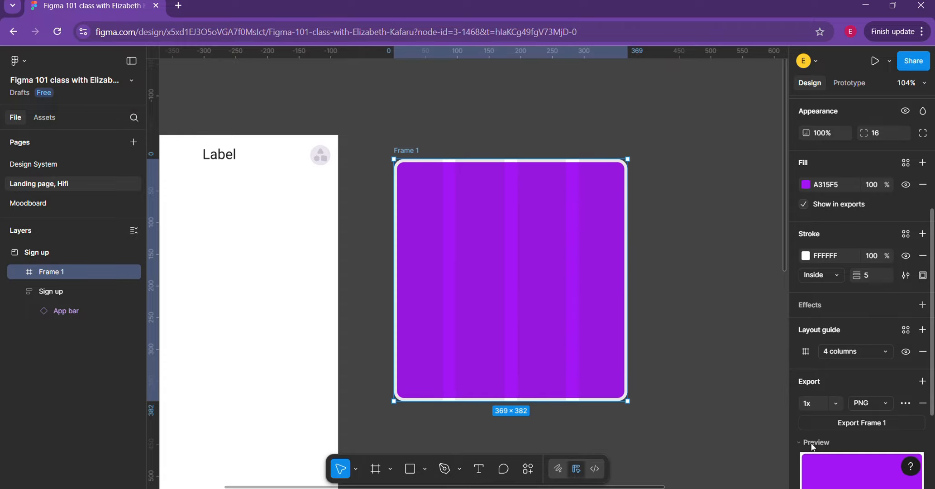
scroll(813, 447, "down", 2)
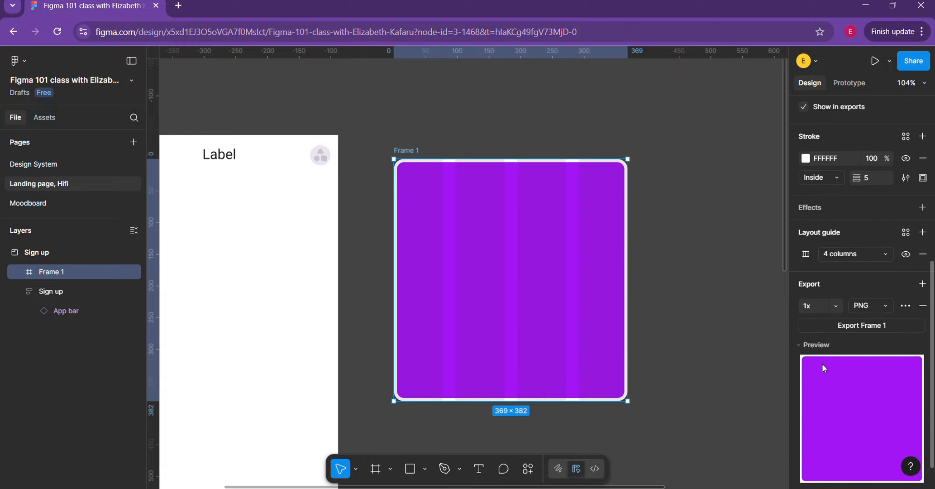
left_click(805, 343)
scroll(626, 301, "up", 5)
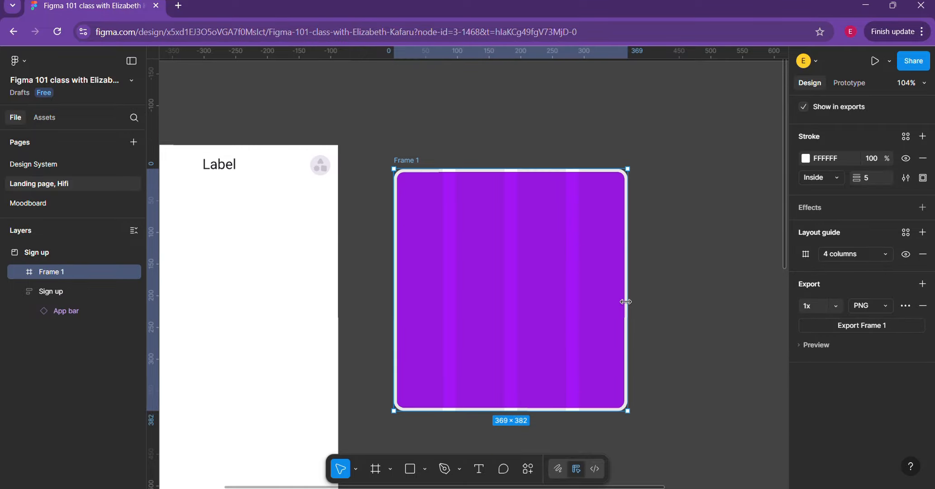
Move the purple frame into the Sign up screen beneath the app bar and widen it to fill the 375 screen width
scroll(537, 301, "down", 2)
scroll(469, 313, "left", 3)
scroll(470, 312, "down", 3)
scroll(472, 315, "down", 1)
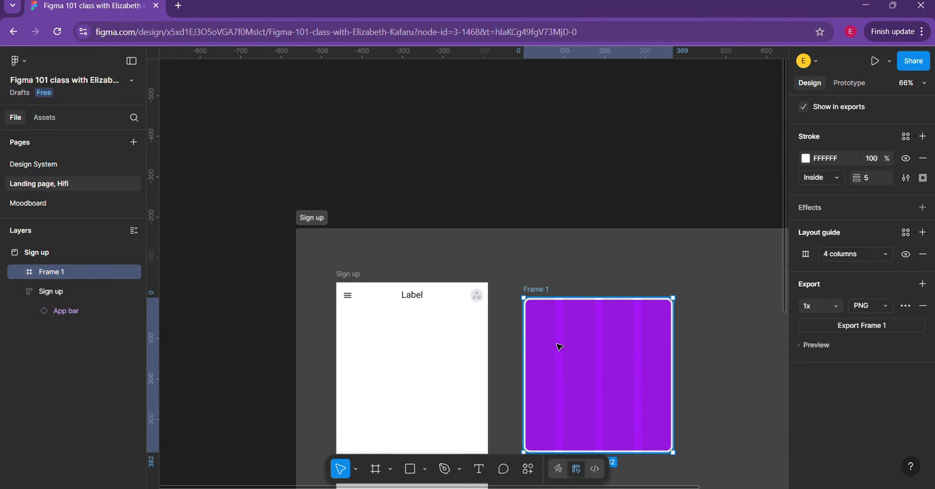
scroll(560, 346, "down", 3)
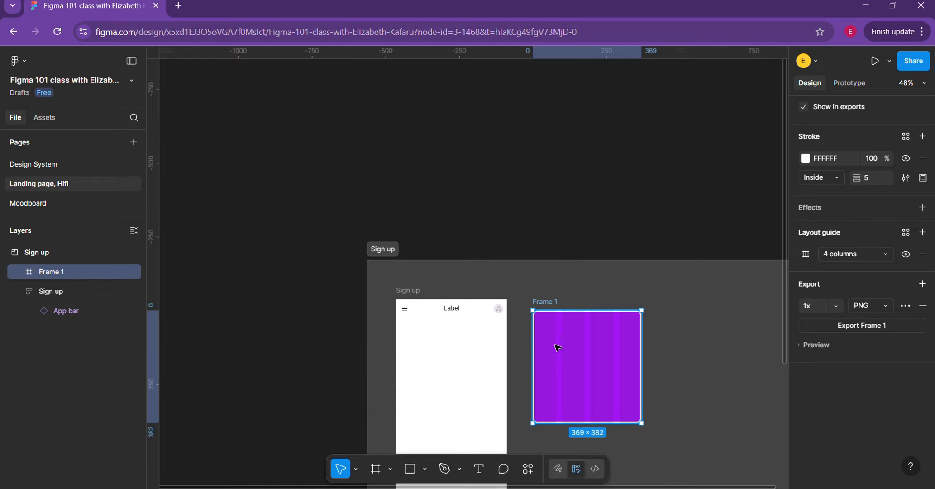
left_click_drag(458, 376, 457, 375)
scroll(458, 372, "up", 3)
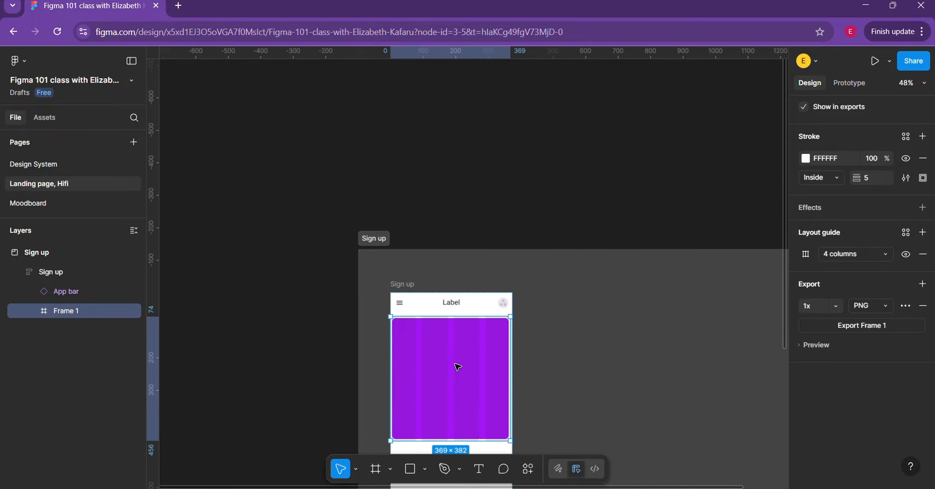
scroll(457, 366, "up", 4)
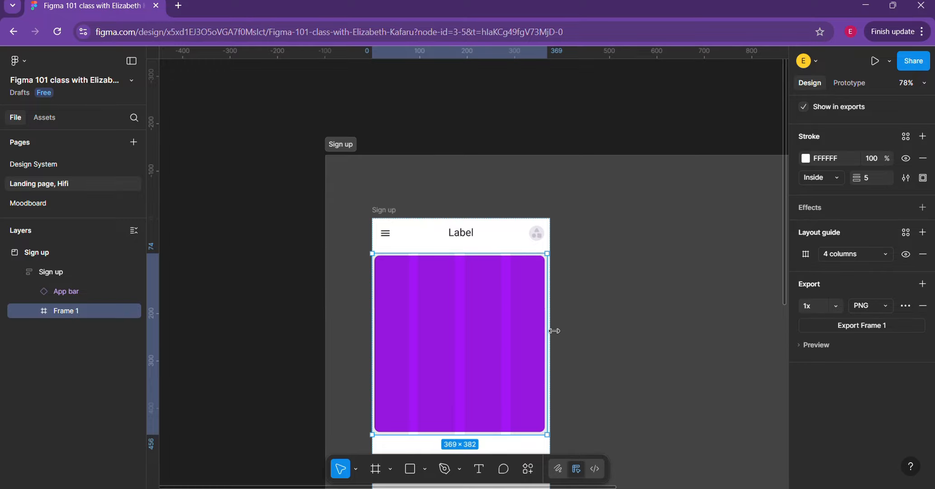
left_click_drag(554, 331, 557, 330)
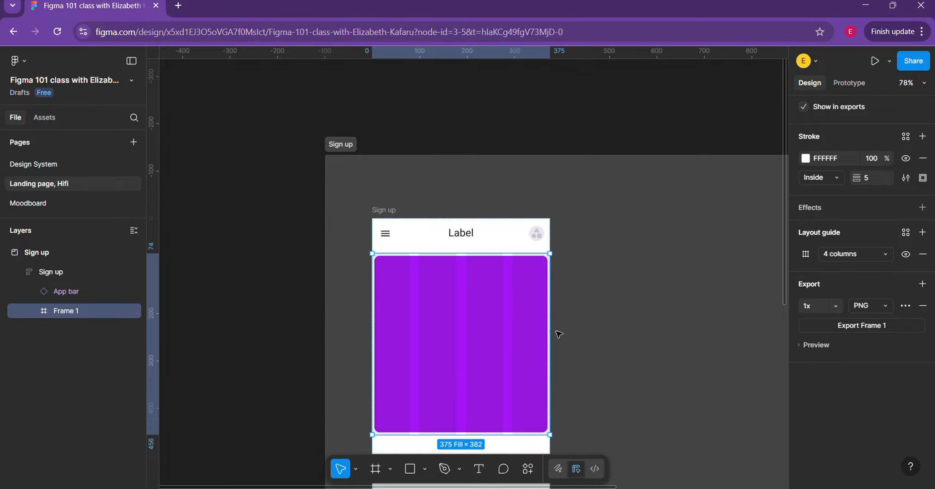
Present the Sign up screen as a full prototype view
left_click(378, 207)
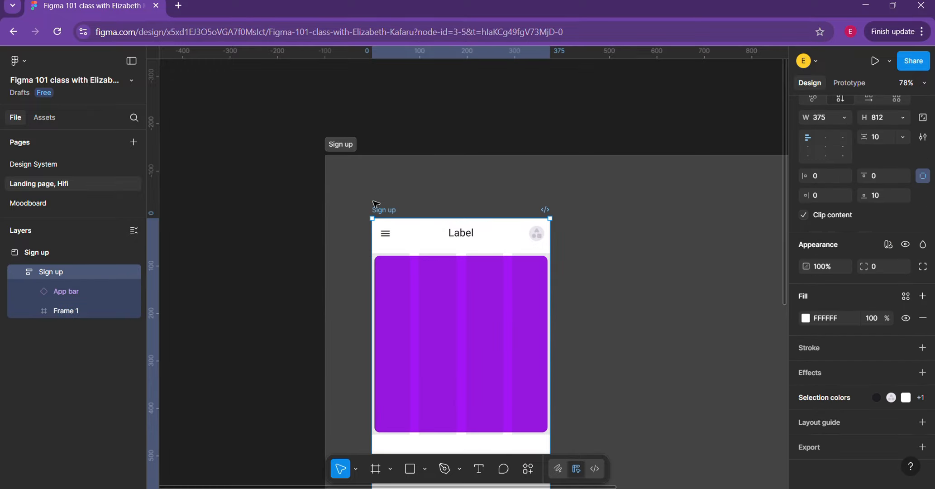
left_click(889, 64)
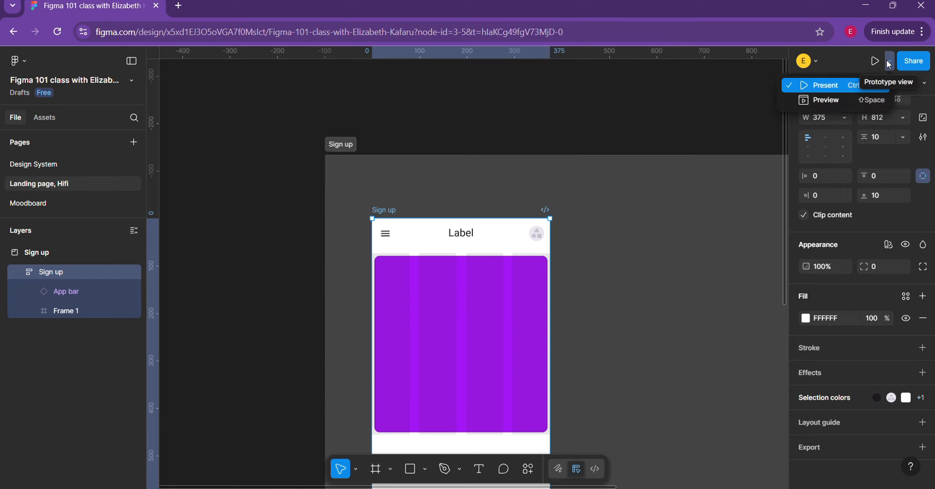
left_click(825, 86)
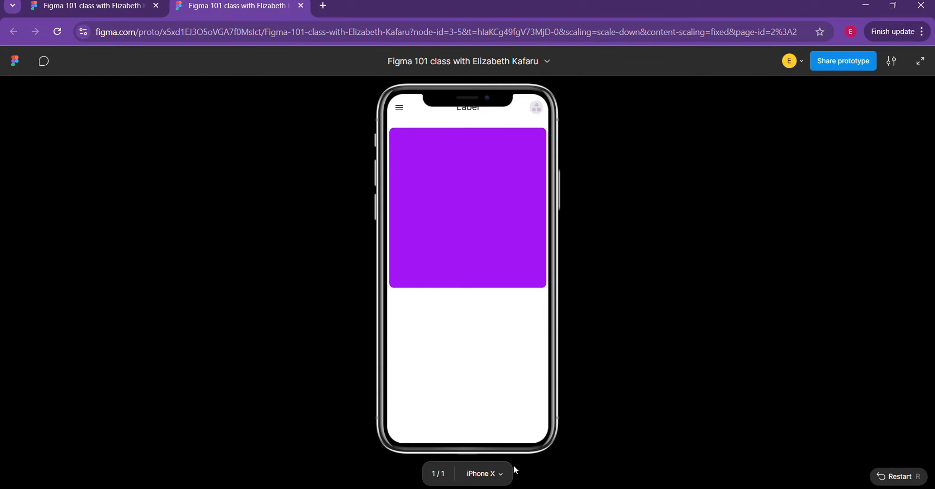
Cycle the presented prototype through its device scaling modes, ending on the fit width and height scale
key("z")
key("z")
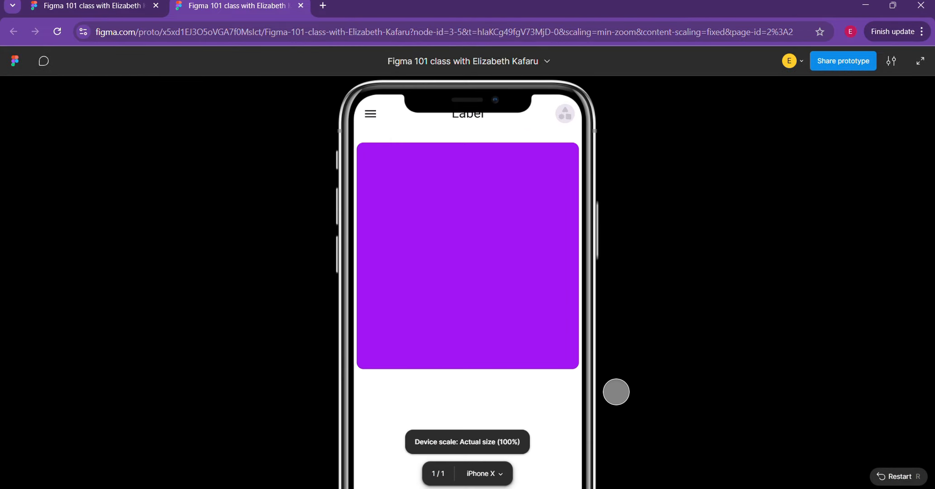
key("z")
key("z")
key("z")
key("z")
key("z")
key("z")
key("z")
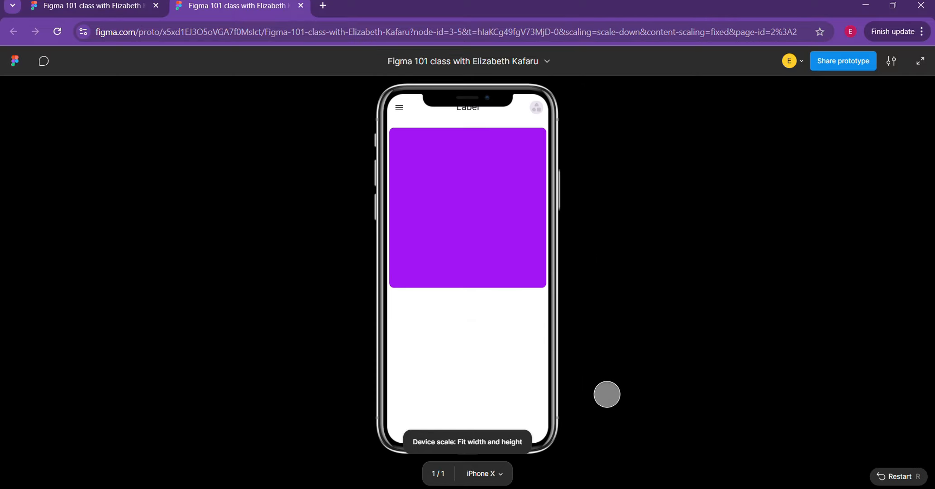
Try the Zoom device to fill screen and Show device at 100% options, and return the device to the fit scale
left_click(502, 483)
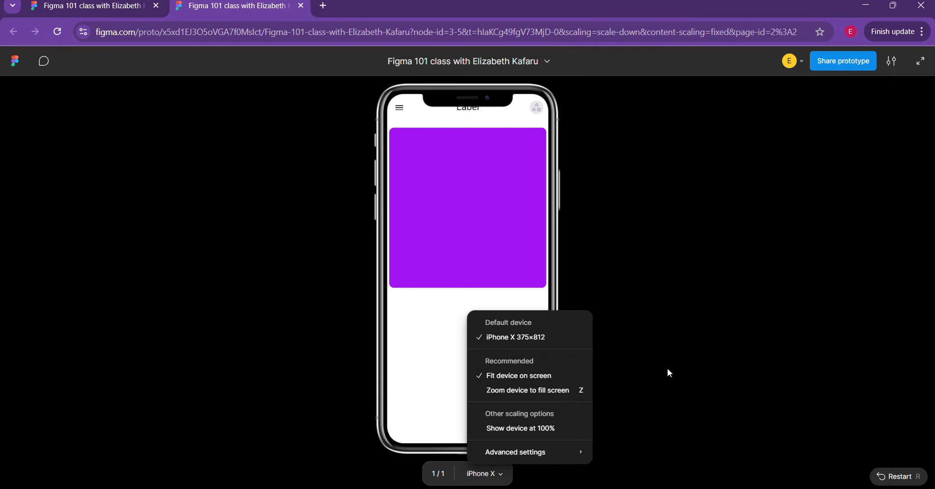
left_click(557, 393)
left_click(499, 474)
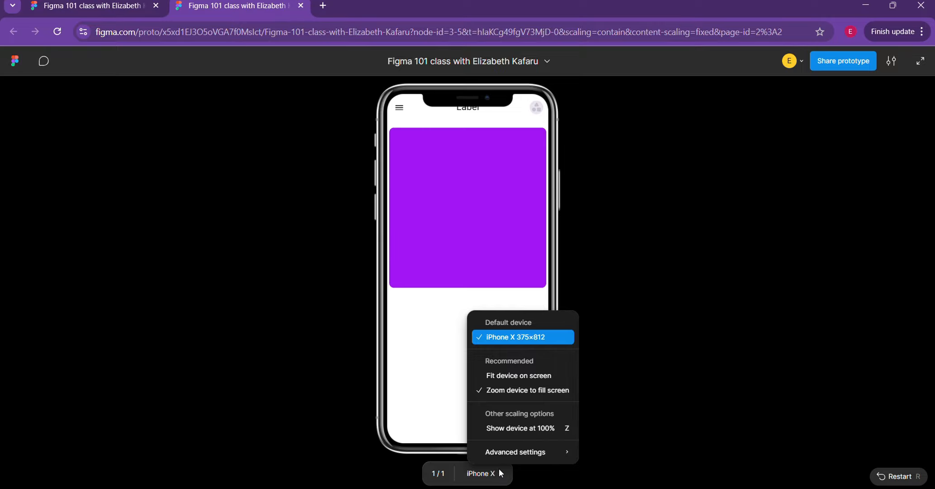
left_click(552, 427)
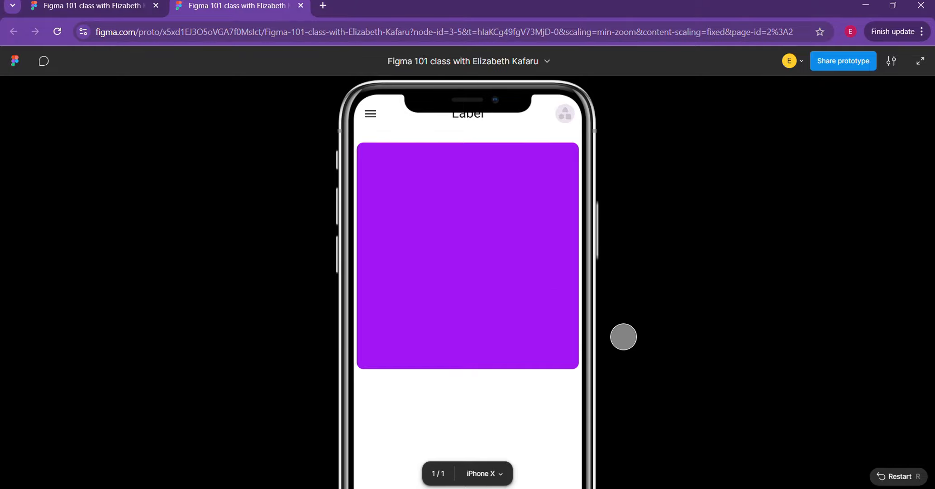
key("z")
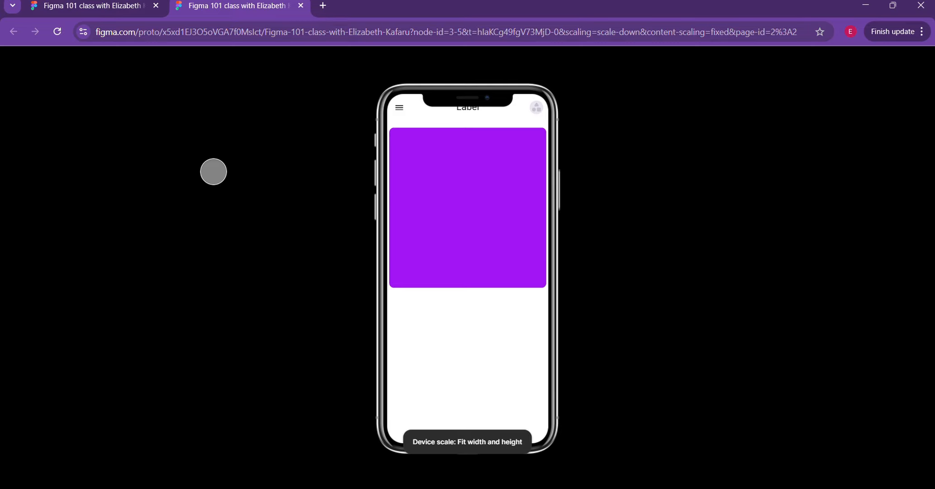
Return to the design file and set the prototype device to iPhone 13 mini
left_click(104, 12)
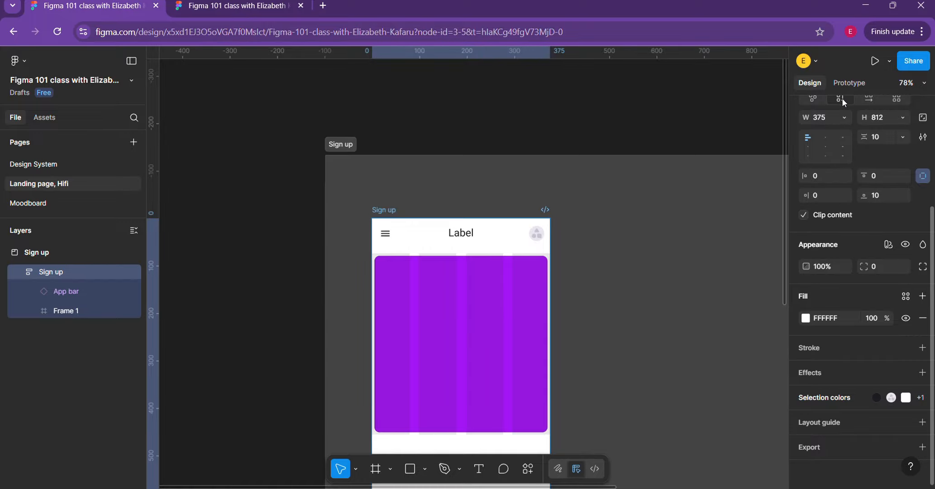
left_click(847, 84)
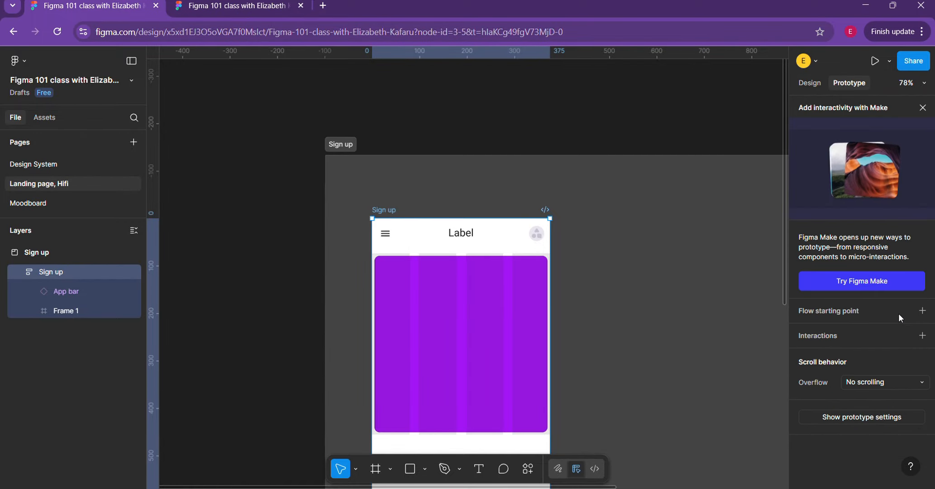
left_click(849, 415)
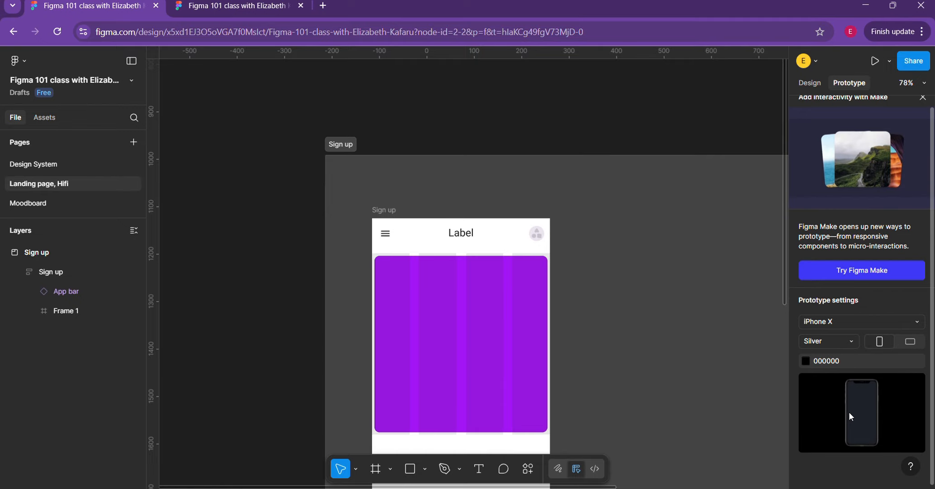
left_click(847, 319)
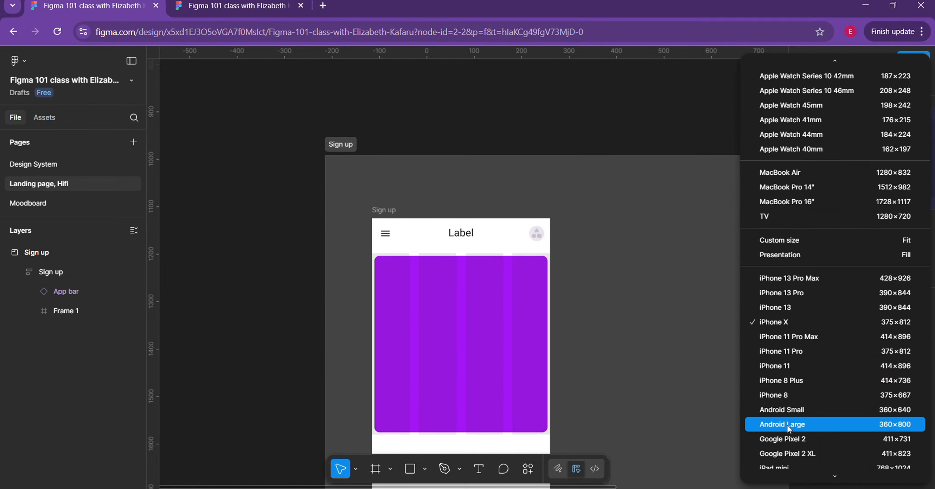
scroll(780, 345, "down", 1)
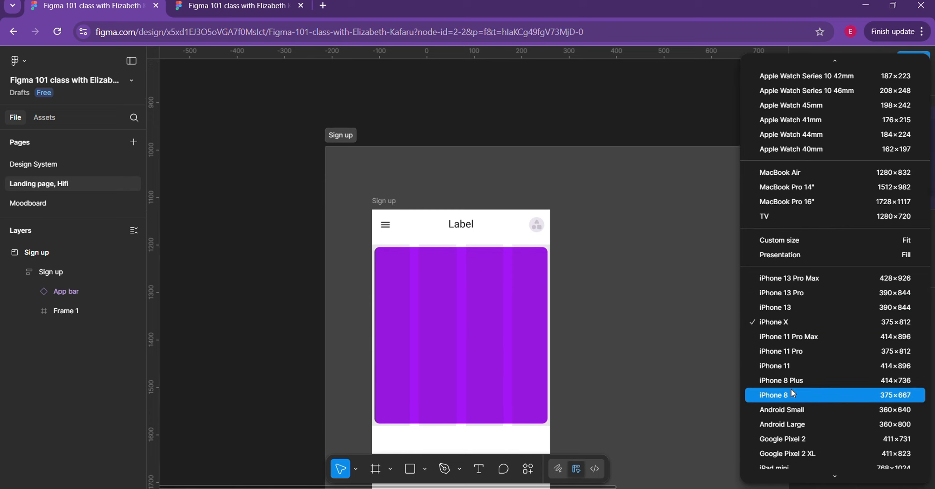
scroll(791, 388, "up", 3)
scroll(791, 289, "up", 5)
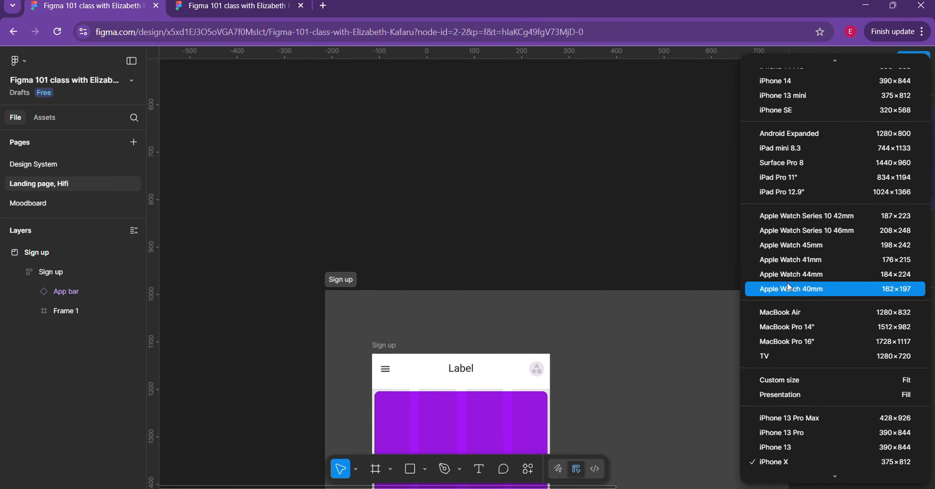
left_click(803, 98)
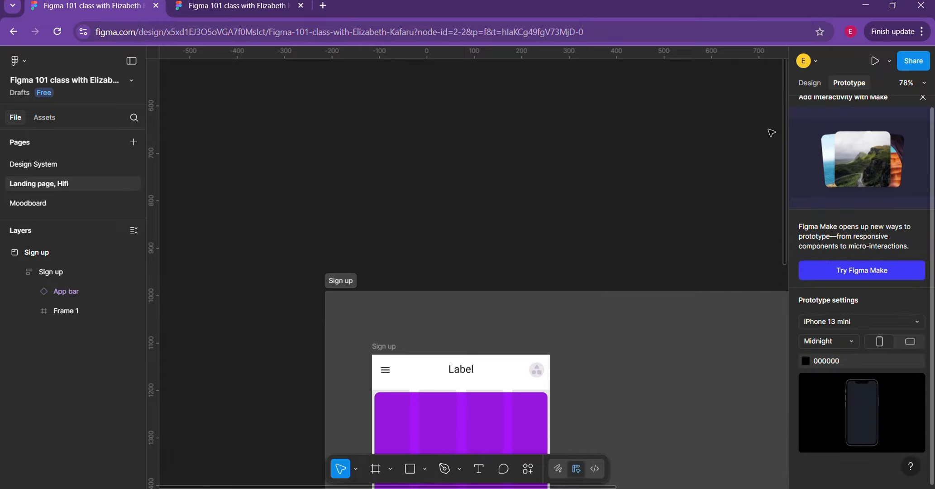
Set the prototype device's colour to Starlight and check the new phone frame in the open presentation
scroll(643, 294, "down", 8)
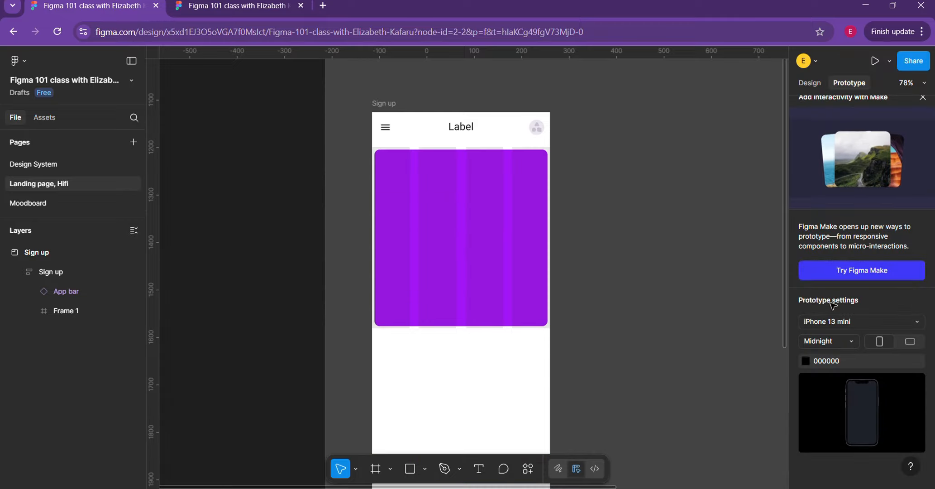
left_click(852, 340)
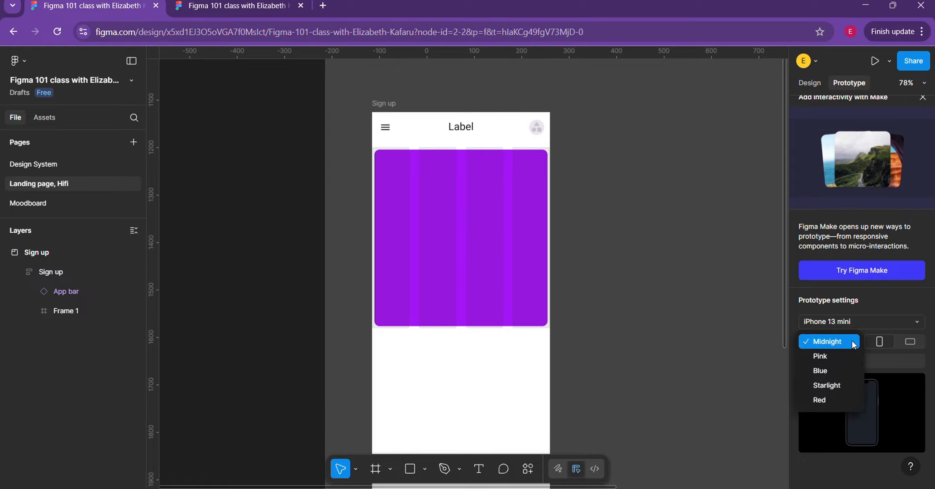
left_click(844, 389)
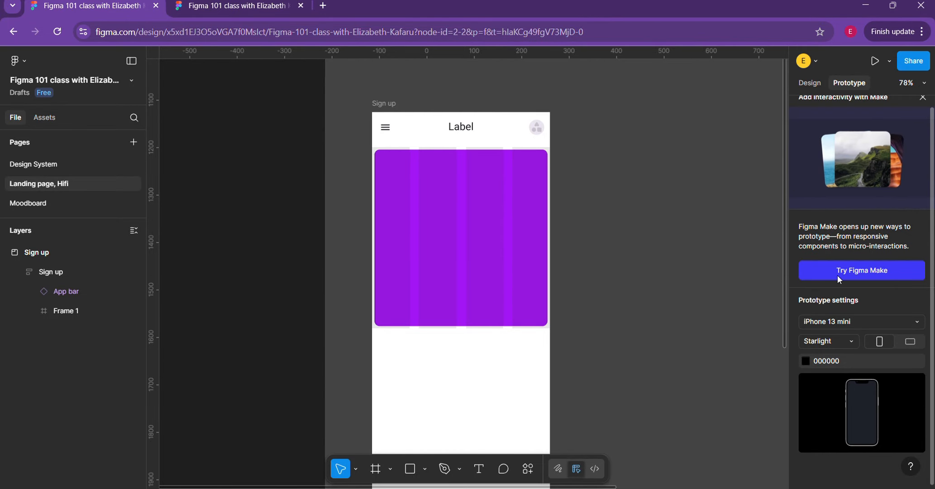
left_click(811, 82)
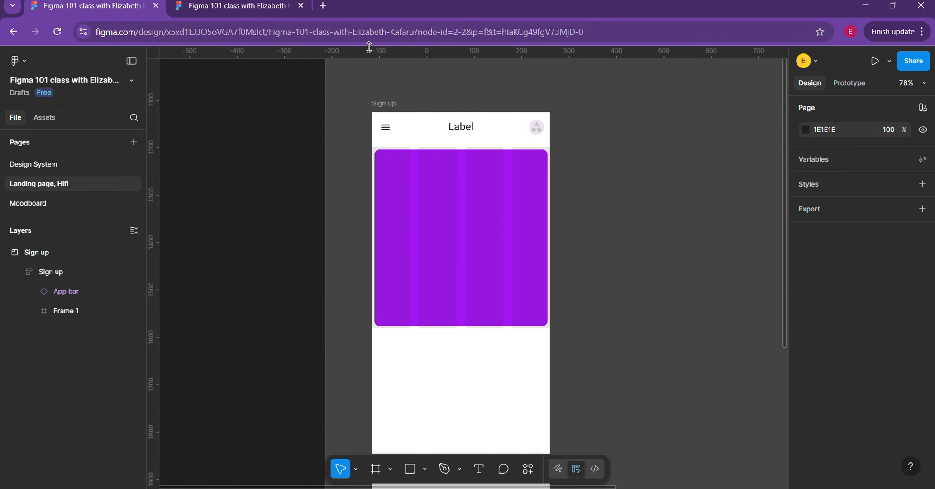
left_click(263, 7)
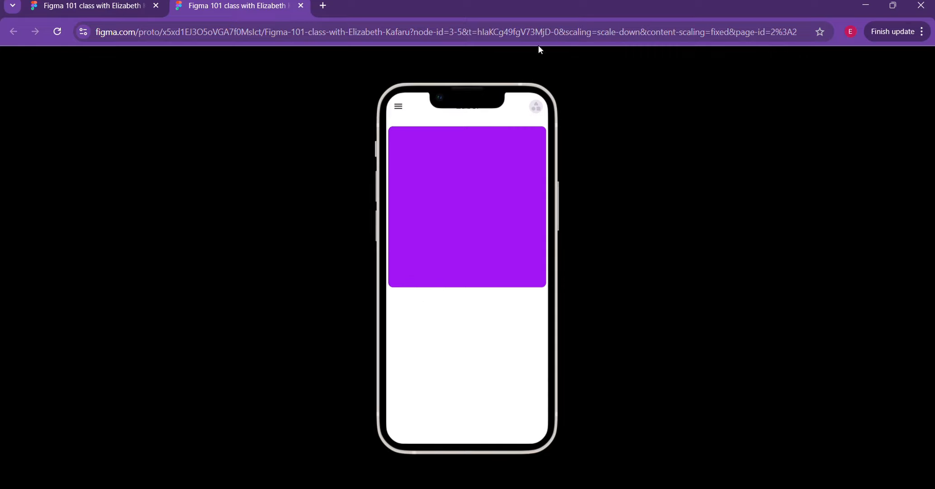
left_click(126, 6)
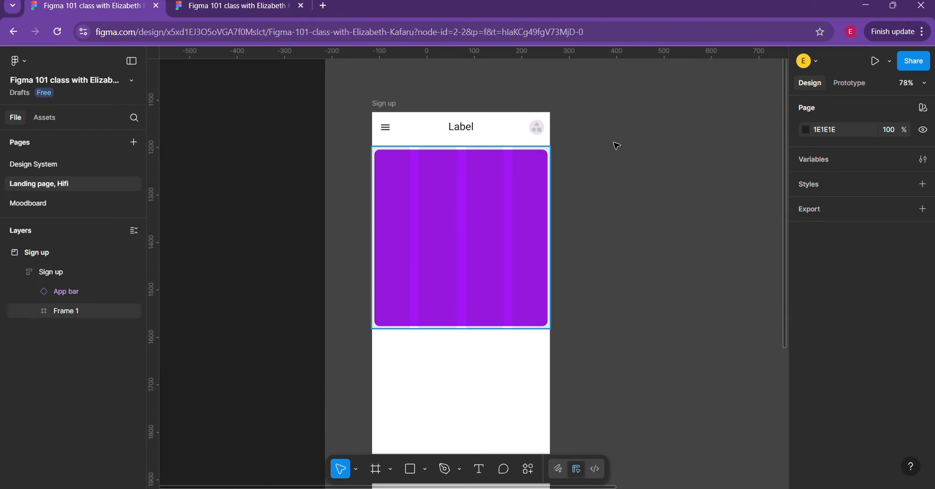
Open the Sign up screen in the inline prototype preview beside the canvas
left_click(364, 103)
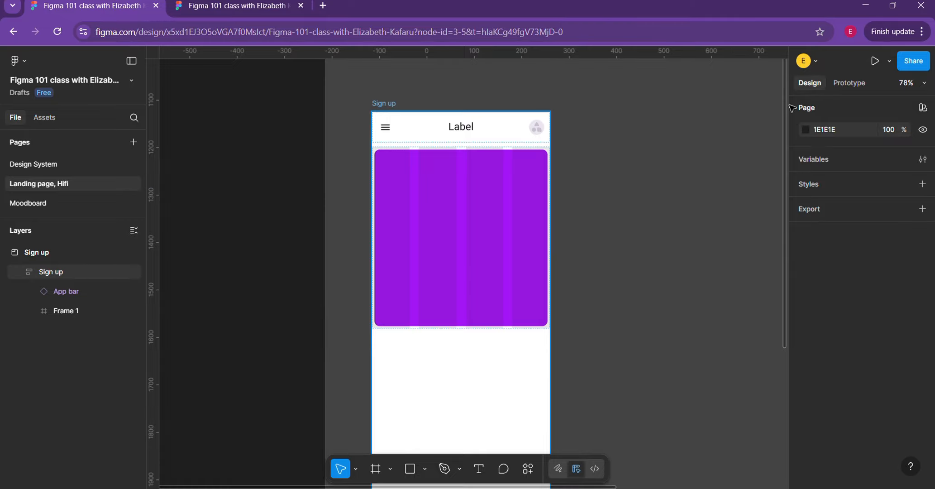
left_click(888, 61)
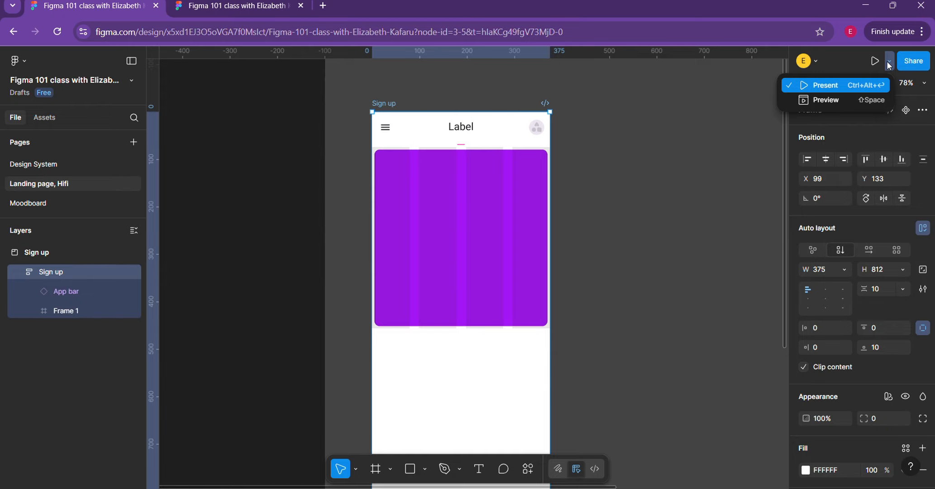
left_click(840, 100)
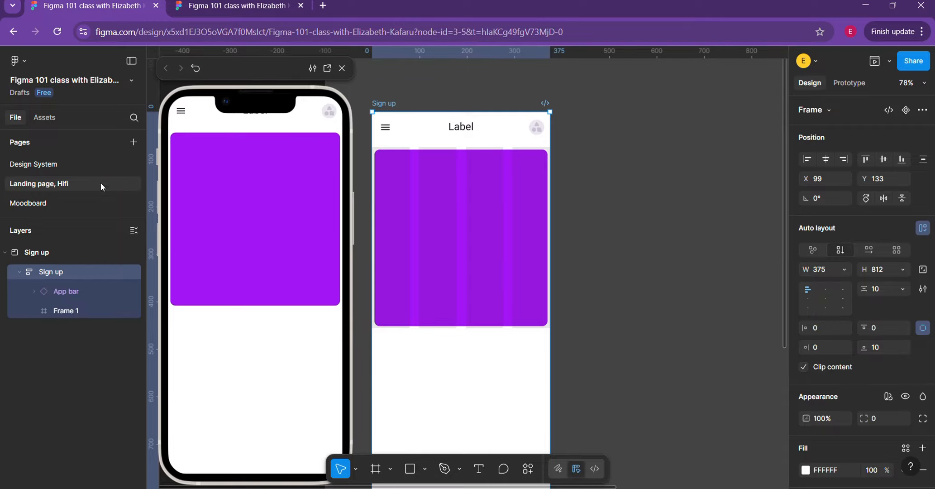
Go to the Design System page and look at the style types that can be created, without adding one
left_click(64, 162)
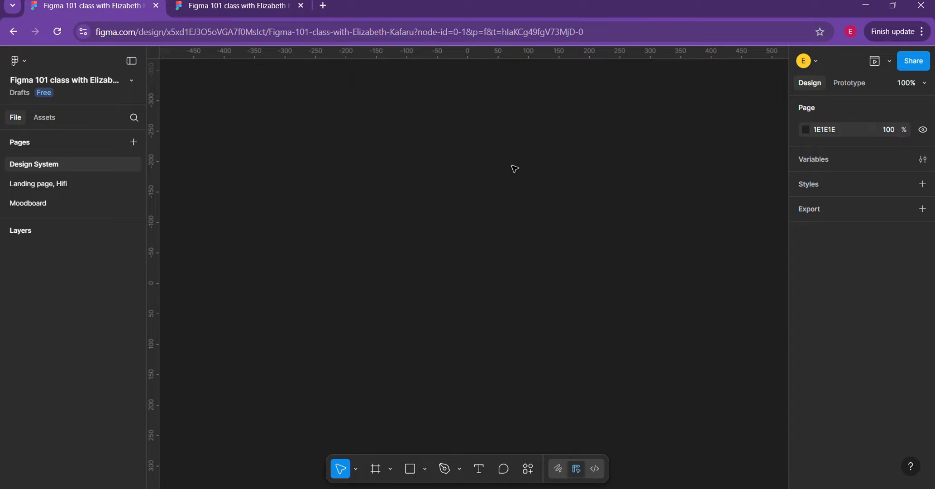
left_click(923, 185)
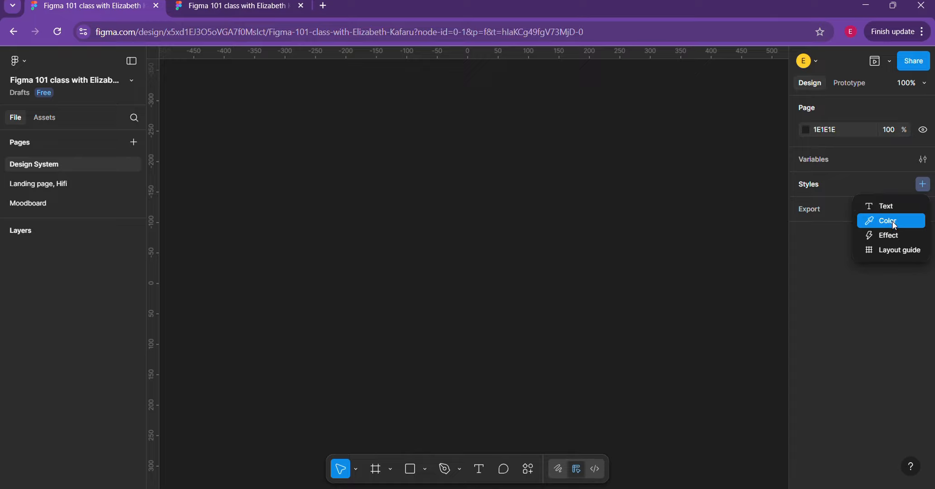
left_click(654, 230)
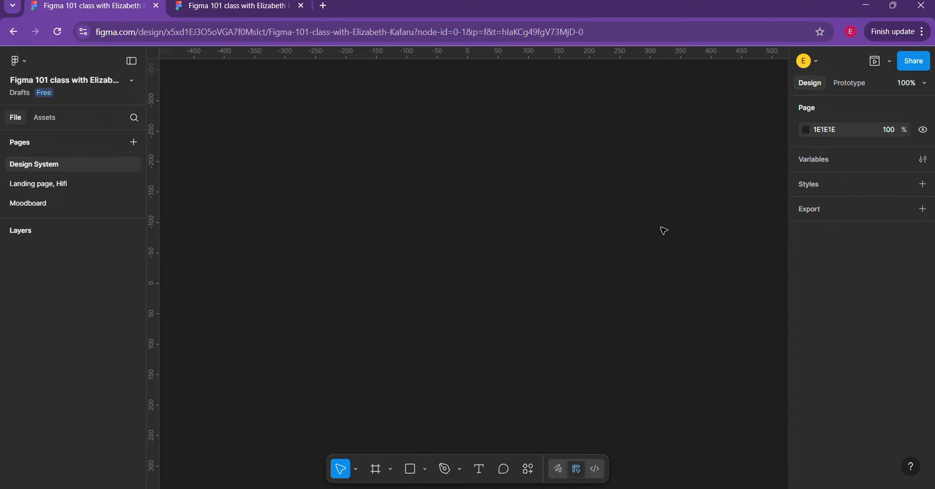